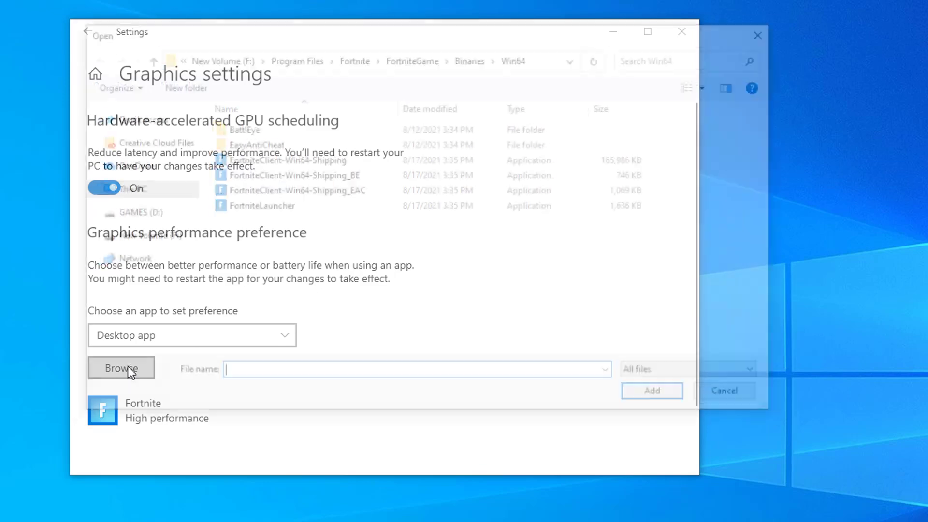
# - Add RobloxPlayerLauncher to the graphics preference apps, locating it through the file location of the desktop's Roblox Player shortcut
pyautogui.click(177, 54)
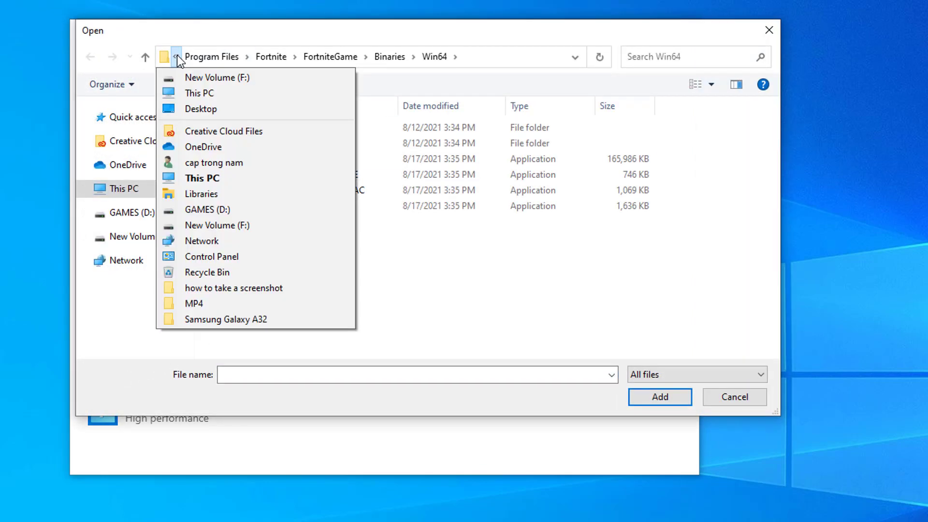
pyautogui.click(201, 112)
pyautogui.scroll(-5, 584, 254)
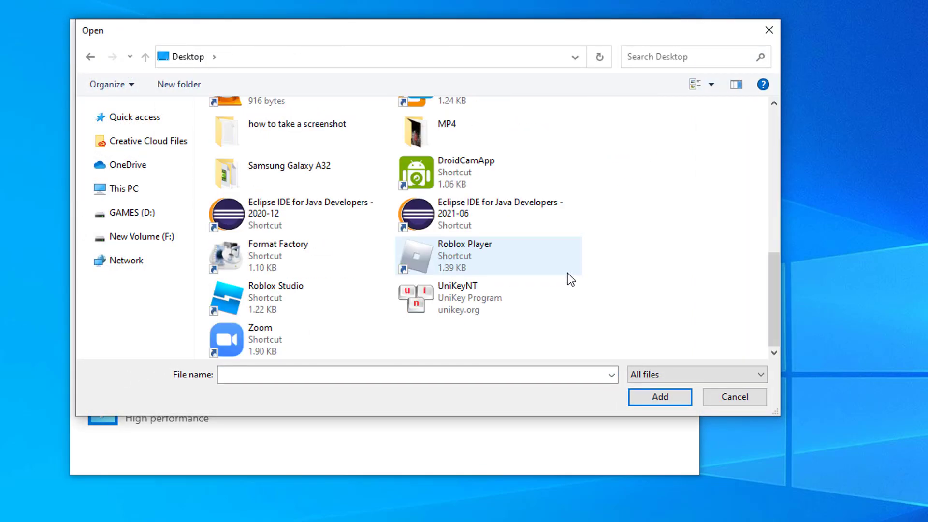
pyautogui.click(494, 253)
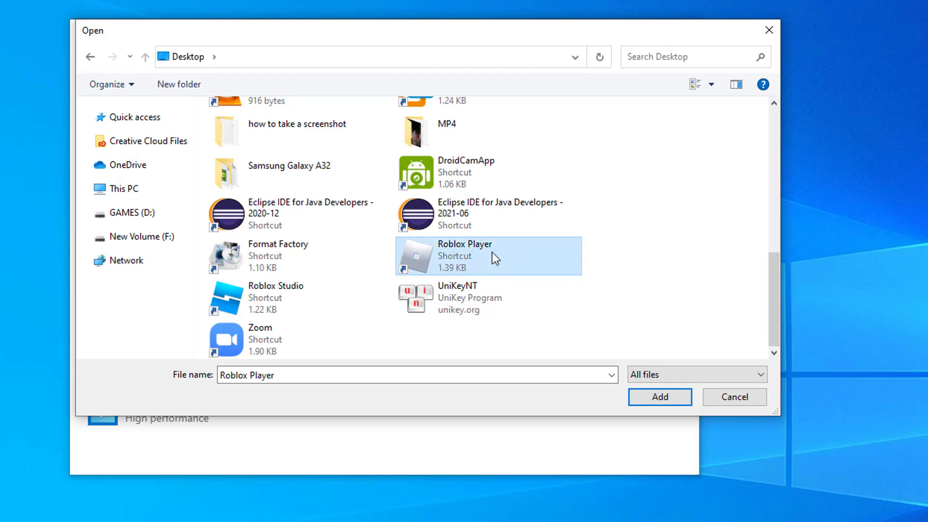
pyautogui.rightClick(489, 251)
pyautogui.click(543, 299)
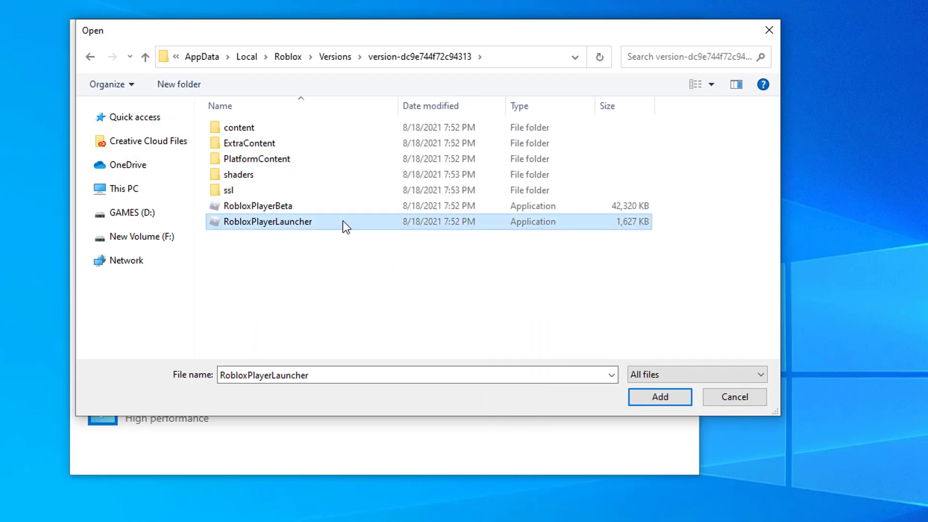
pyautogui.doubleClick(297, 222)
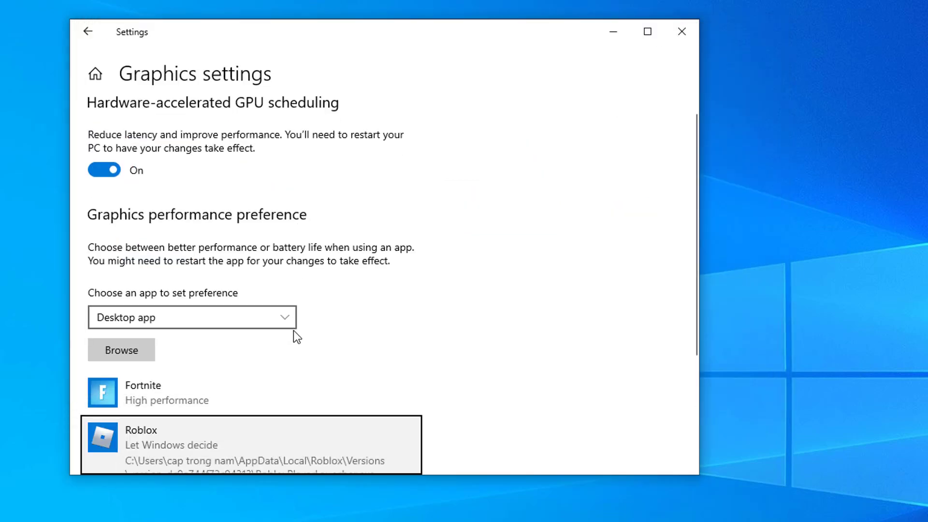
# - Set Roblox's graphics preference to High performance, save it, and close the settings window
pyautogui.scroll(-2, 295, 343)
pyautogui.click(314, 397)
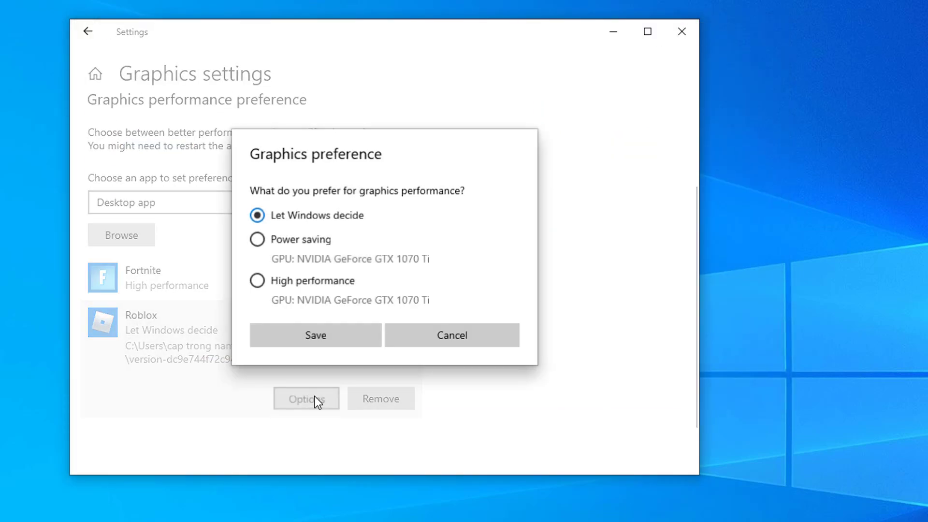
pyautogui.click(258, 280)
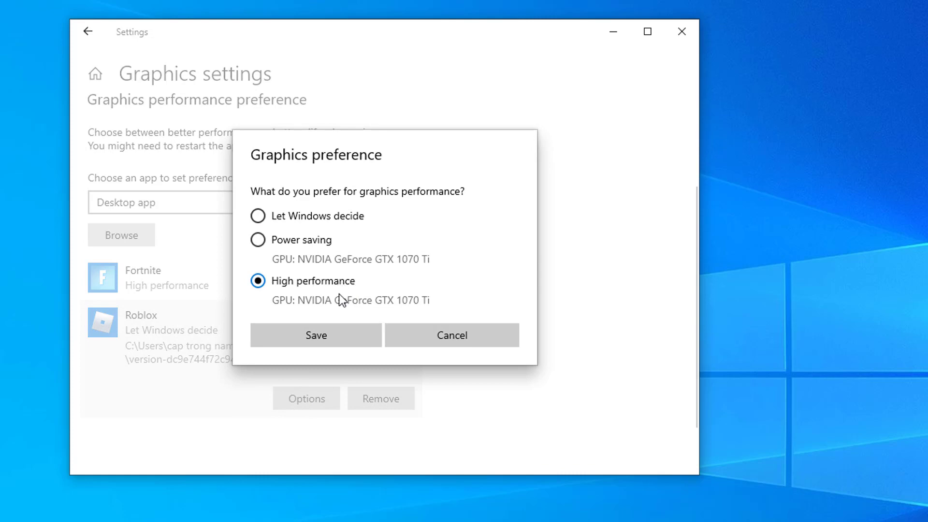
pyautogui.click(340, 333)
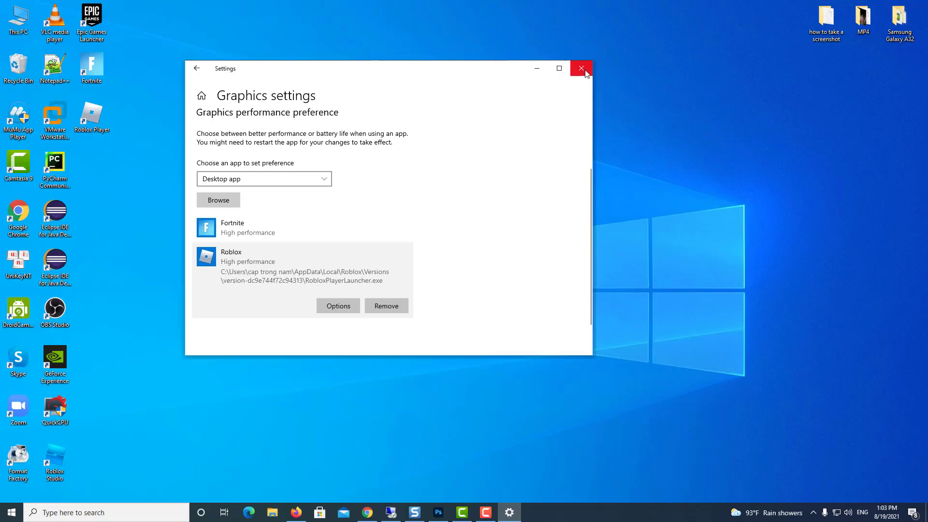
pyautogui.click(682, 31)
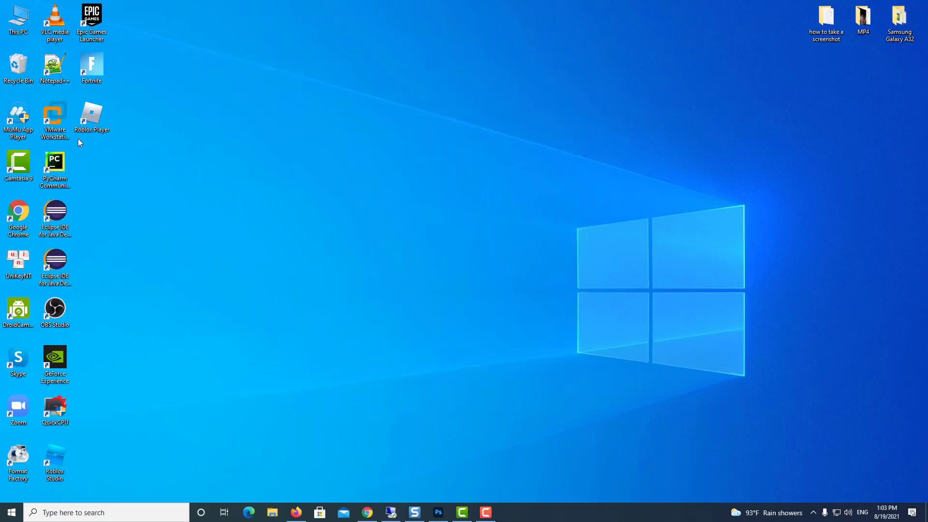
# - Open the file location of the desktop's Roblox Player shortcut and show the properties of RobloxPlayerBeta
pyautogui.rightClick(97, 115)
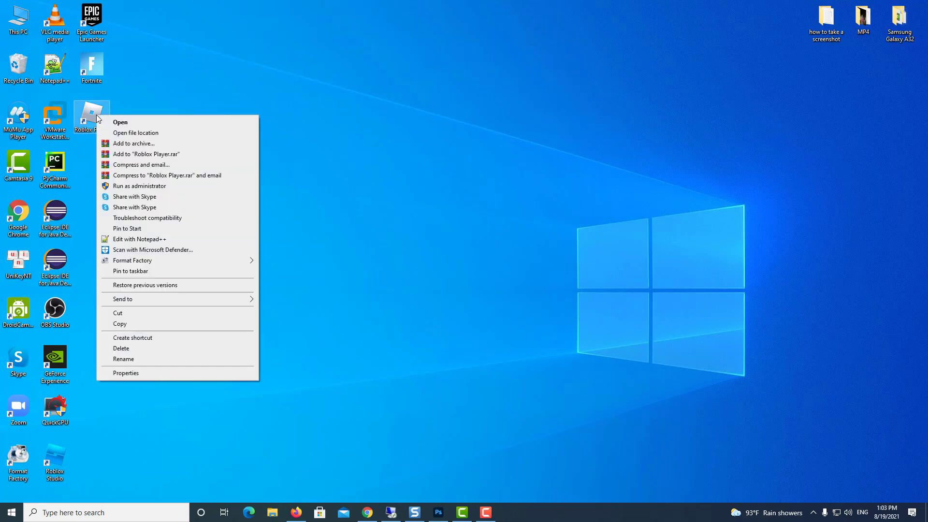
pyautogui.click(127, 134)
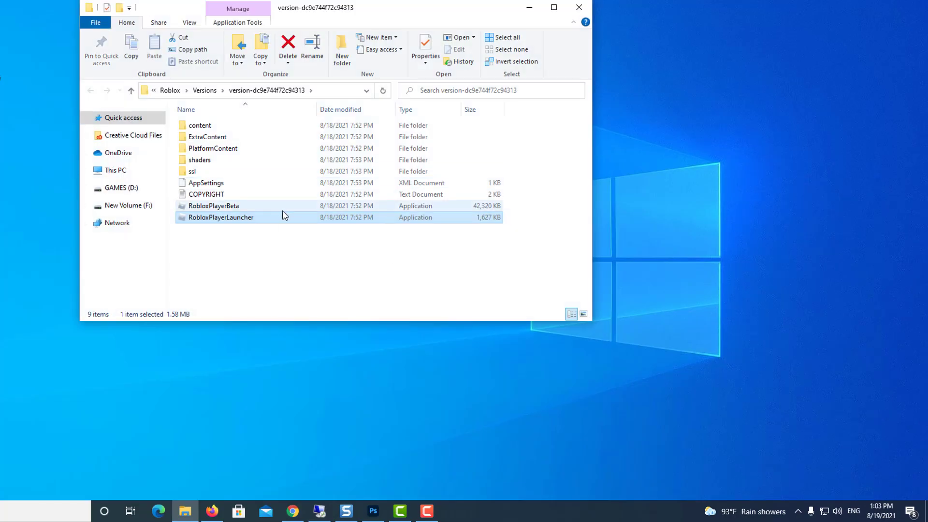
pyautogui.click(265, 208)
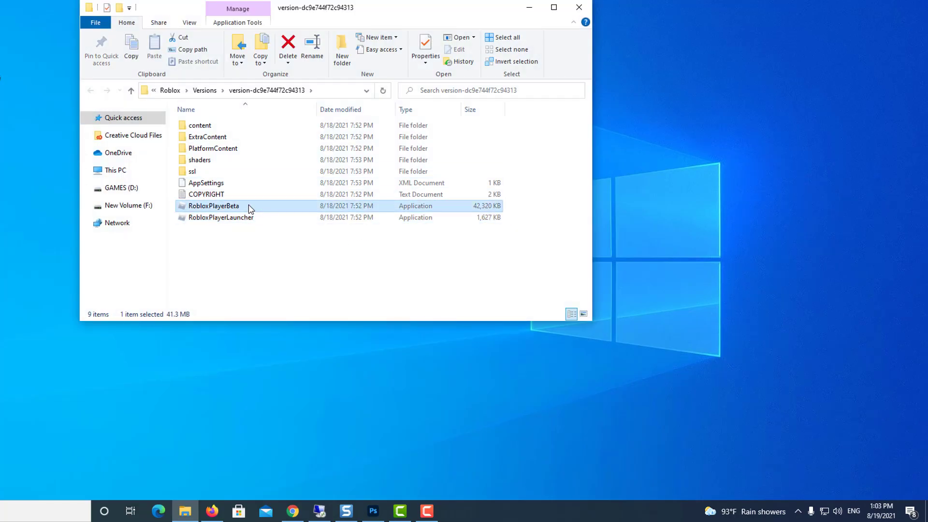
pyautogui.rightClick(247, 206)
pyautogui.click(282, 491)
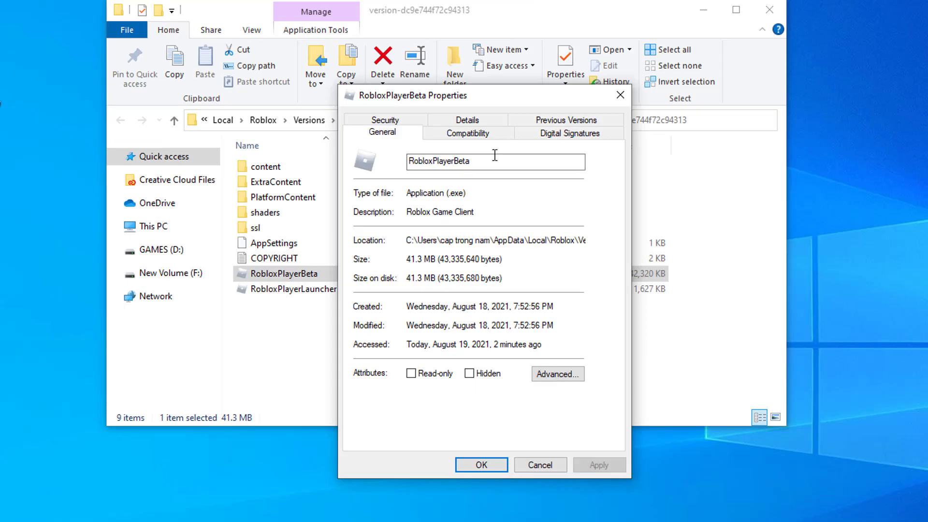
# - Disable fullscreen optimizations for RobloxPlayerBeta and override its high DPI scaling with Application, applying the compatibility changes
pyautogui.click(360, 100)
pyautogui.click(415, 347)
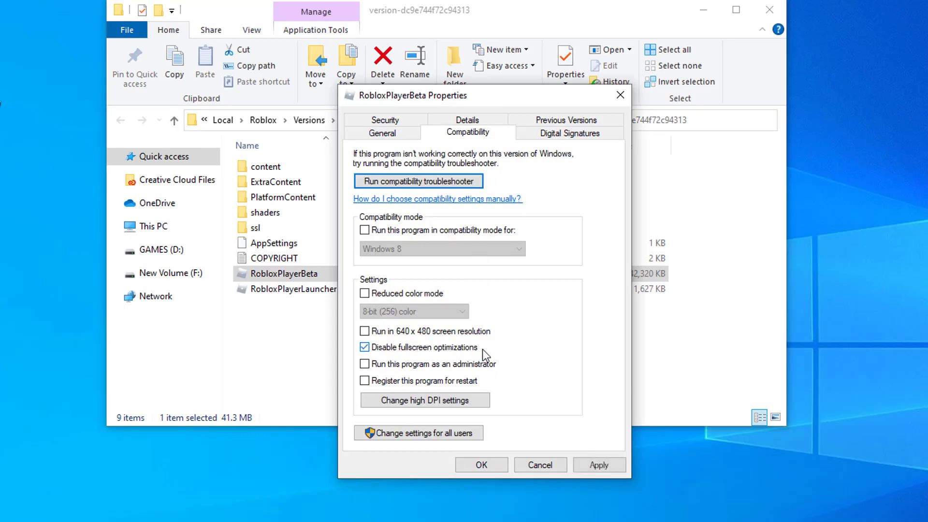
pyautogui.click(438, 401)
pyautogui.click(421, 376)
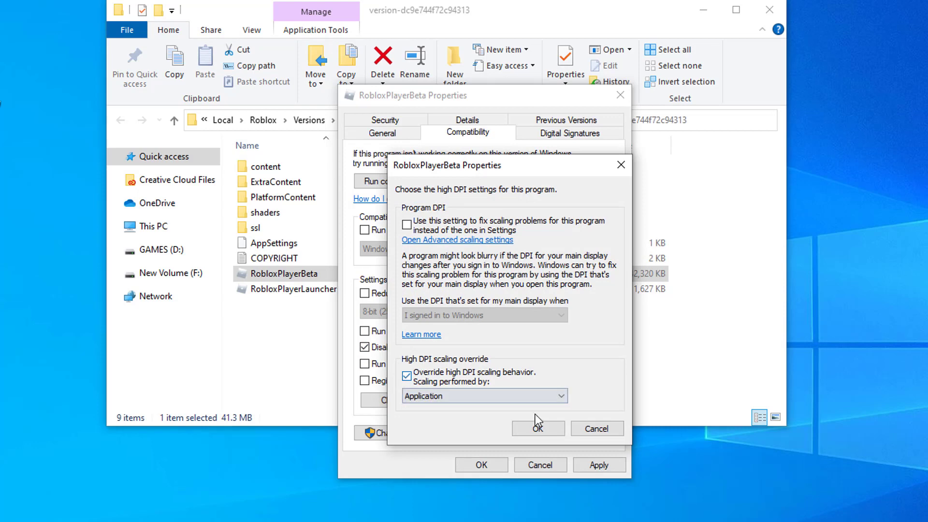
pyautogui.click(534, 438)
pyautogui.click(599, 465)
pyautogui.click(481, 465)
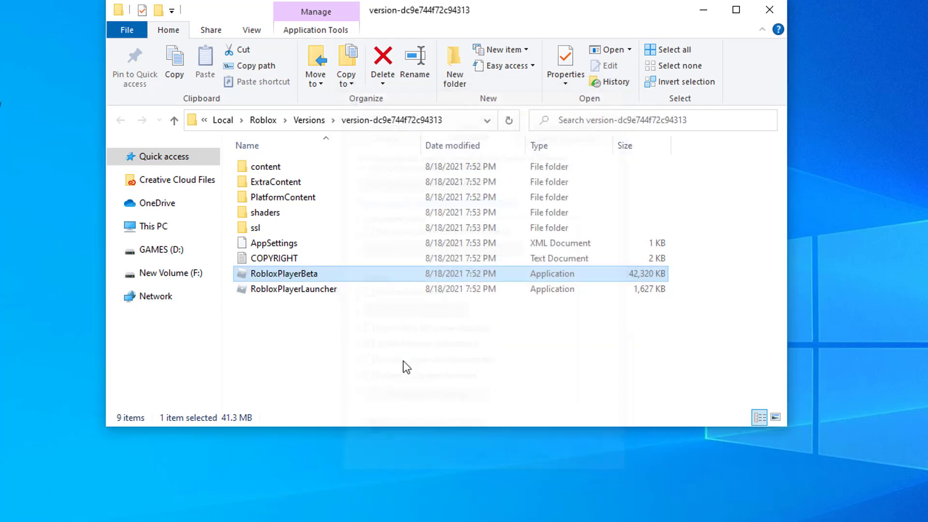
# - Disable fullscreen optimizations for RobloxPlayerLauncher, set its high DPI scaling override to Application, and apply the compatibility changes
pyautogui.click(325, 290)
pyautogui.rightClick(325, 290)
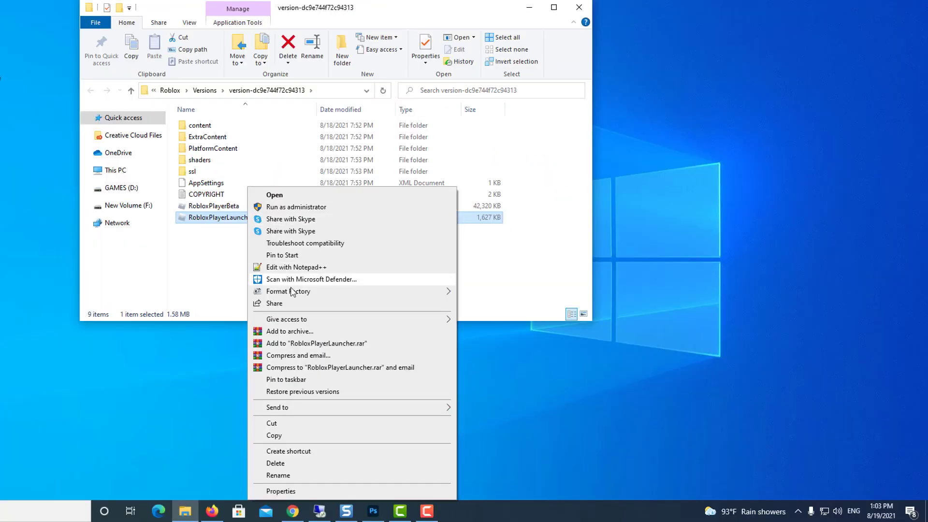
pyautogui.click(280, 491)
pyautogui.click(368, 111)
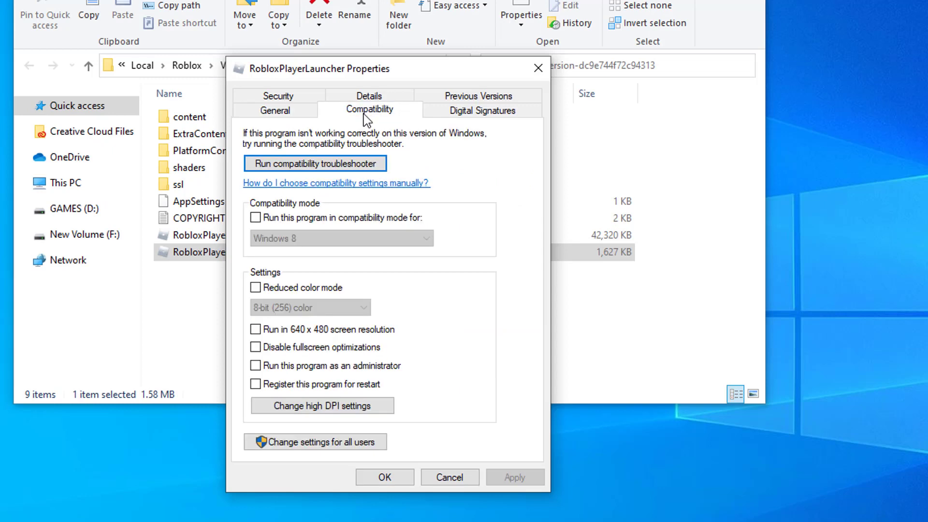
pyautogui.click(287, 350)
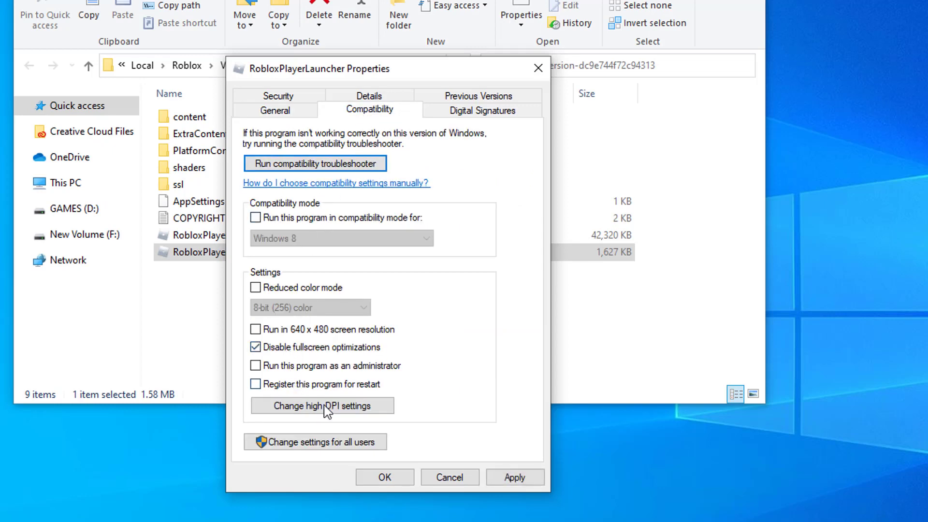
pyautogui.click(336, 407)
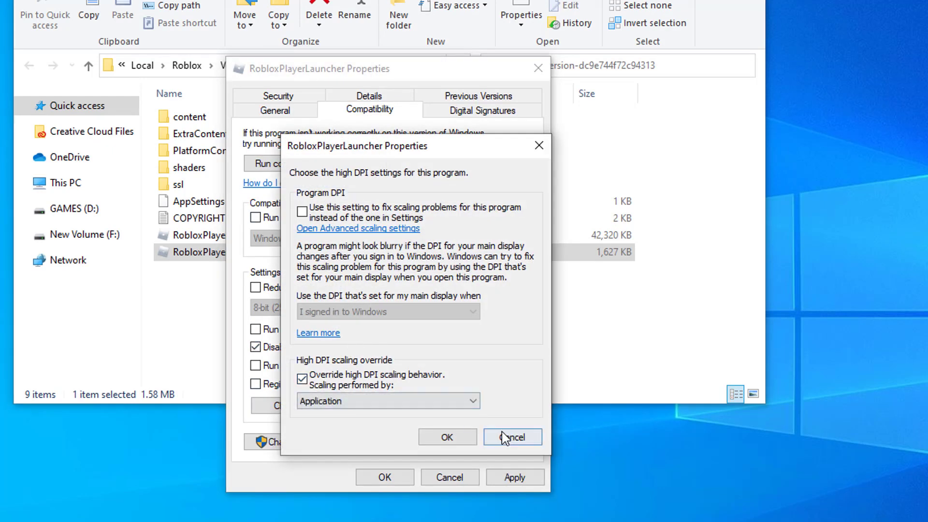
pyautogui.click(512, 436)
pyautogui.click(515, 477)
pyautogui.click(382, 477)
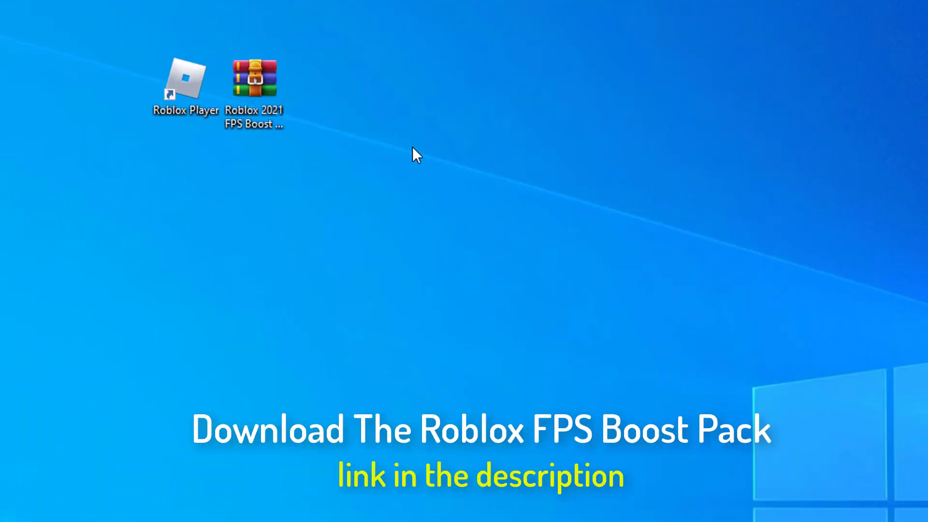
# - Extract the Roblox 2021 FPS Boost Pack archive into its own folder and open Reg Files inside Optimizations
pyautogui.rightClick(265, 84)
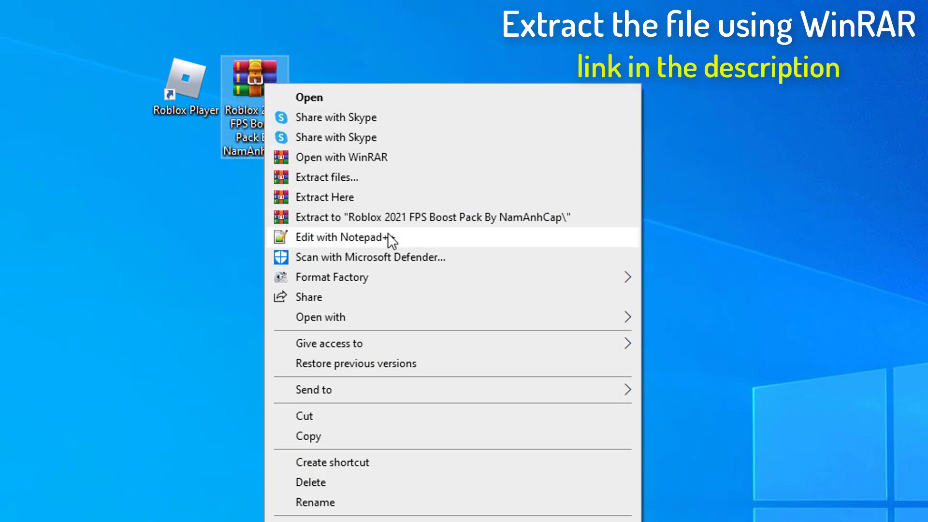
pyautogui.click(464, 218)
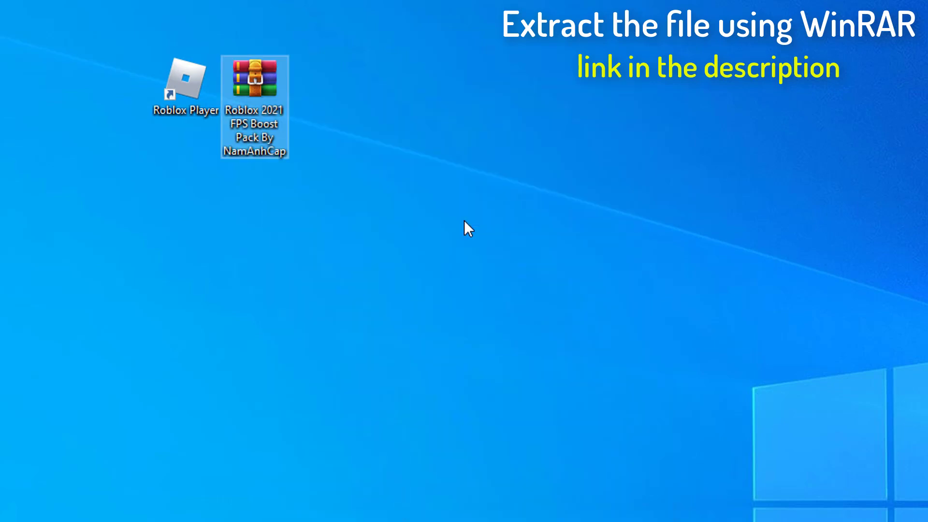
pyautogui.doubleClick(340, 94)
pyautogui.doubleClick(370, 195)
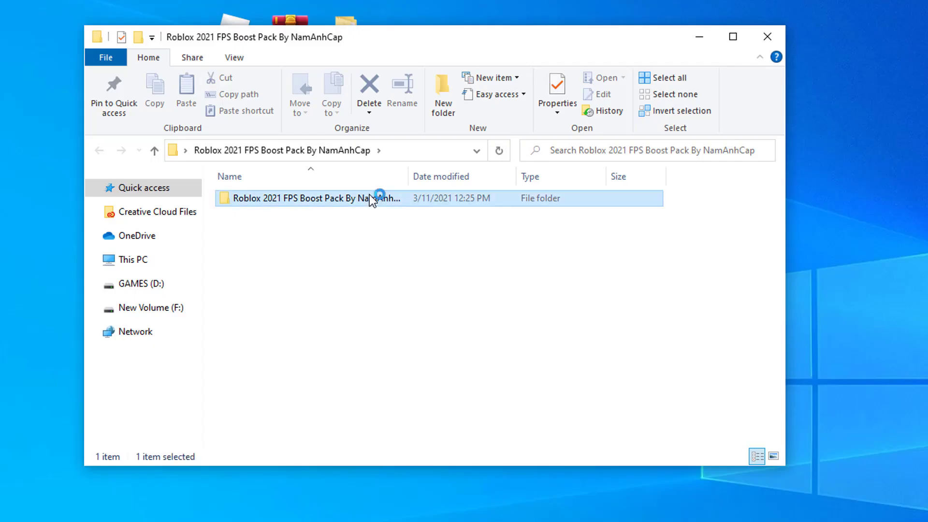
pyautogui.doubleClick(303, 199)
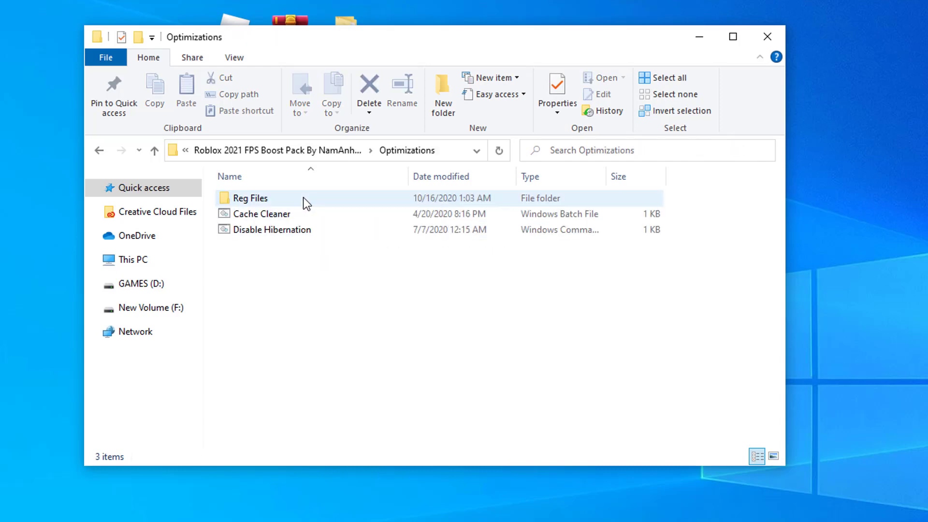
pyautogui.doubleClick(313, 199)
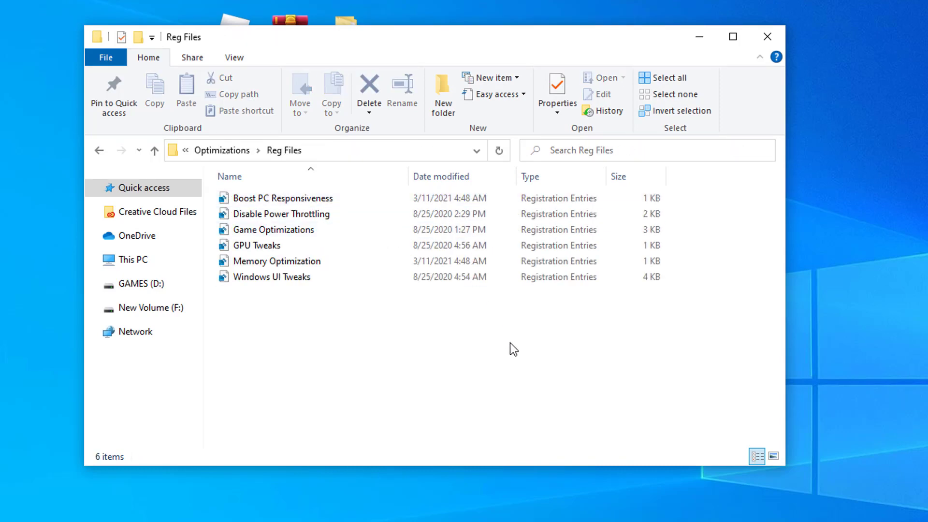
# - Merge the Boost PC Responsiveness file into the Windows registry
pyautogui.moveTo(403, 314); pyautogui.dragTo(339, 193)
pyautogui.click(355, 312)
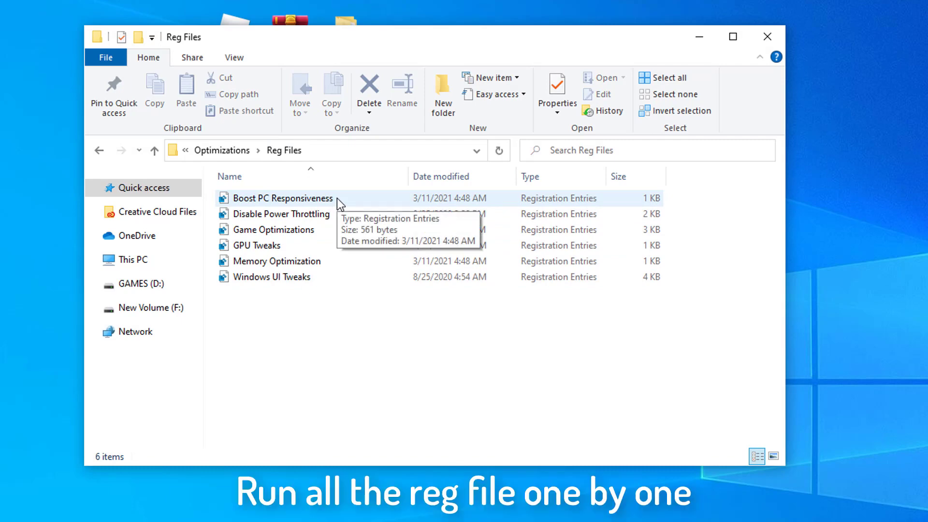
pyautogui.rightClick(337, 198)
pyautogui.click(304, 197)
pyautogui.rightClick(324, 200)
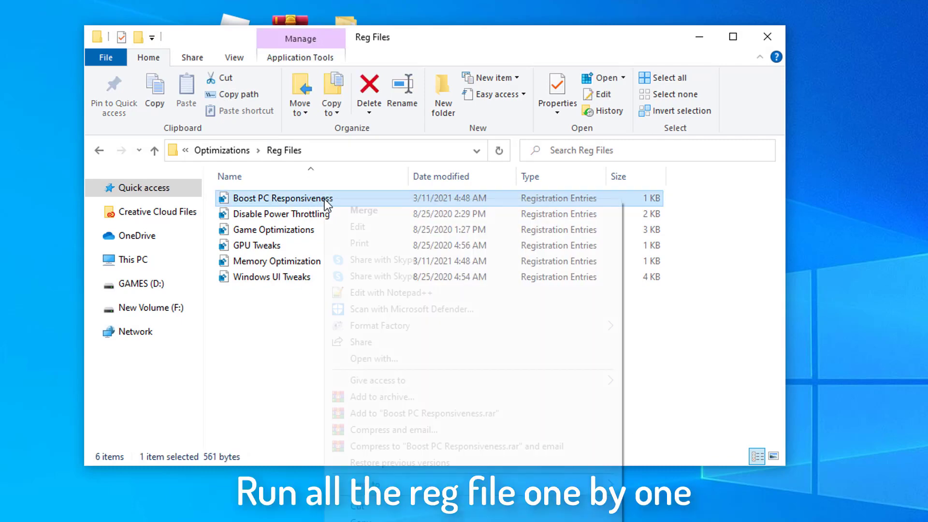
pyautogui.click(357, 213)
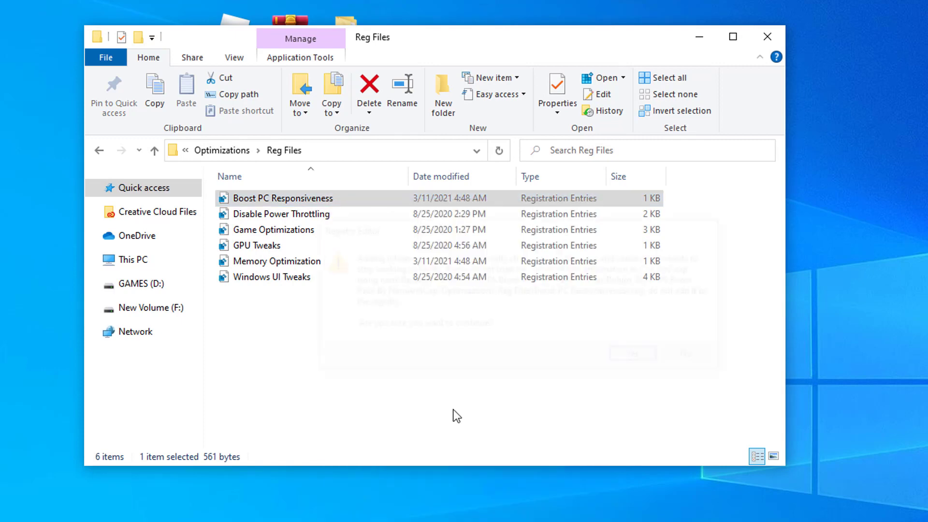
pyautogui.click(629, 355)
pyautogui.click(696, 335)
# - Merge the Disable Power Throttling file into the Windows registry
pyautogui.click(315, 214)
pyautogui.rightClick(313, 213)
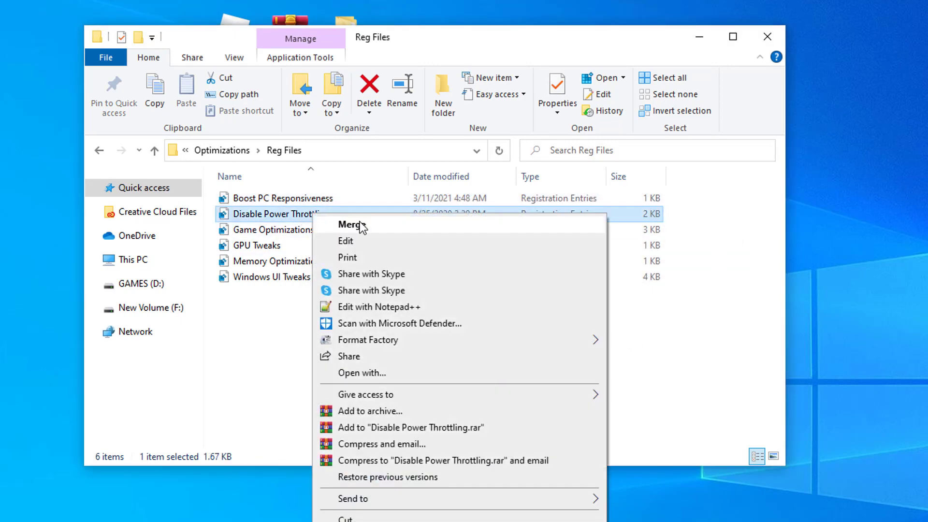
pyautogui.click(351, 224)
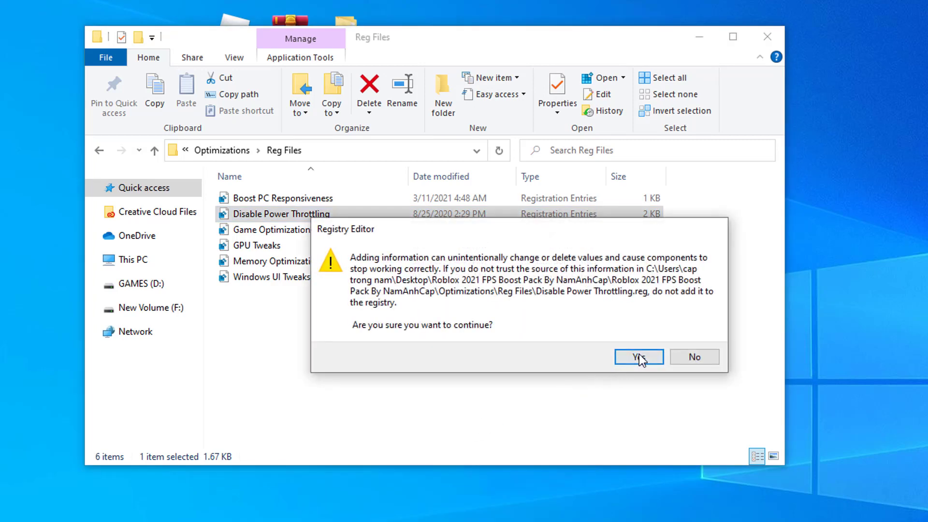
pyautogui.click(639, 358)
pyautogui.click(691, 335)
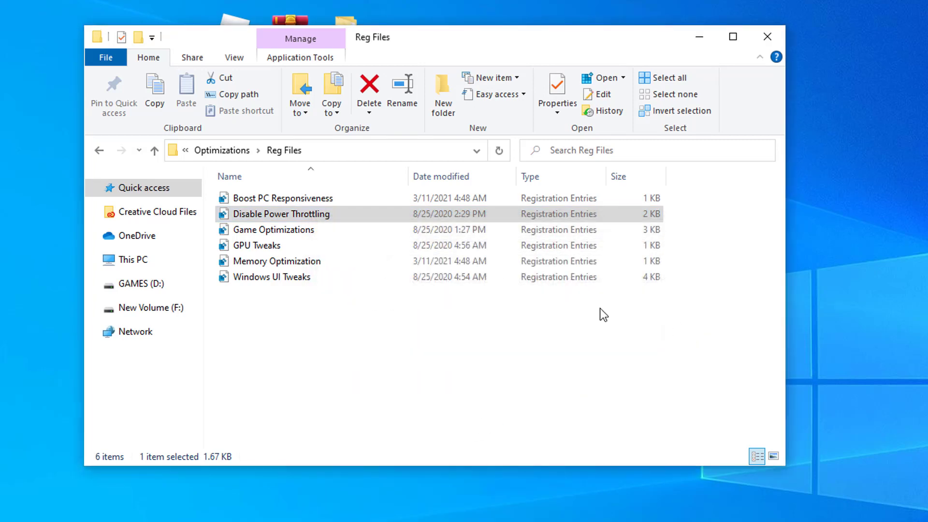
# - Merge the Game Optimizations file into the Windows registry
pyautogui.click(306, 230)
pyautogui.rightClick(307, 229)
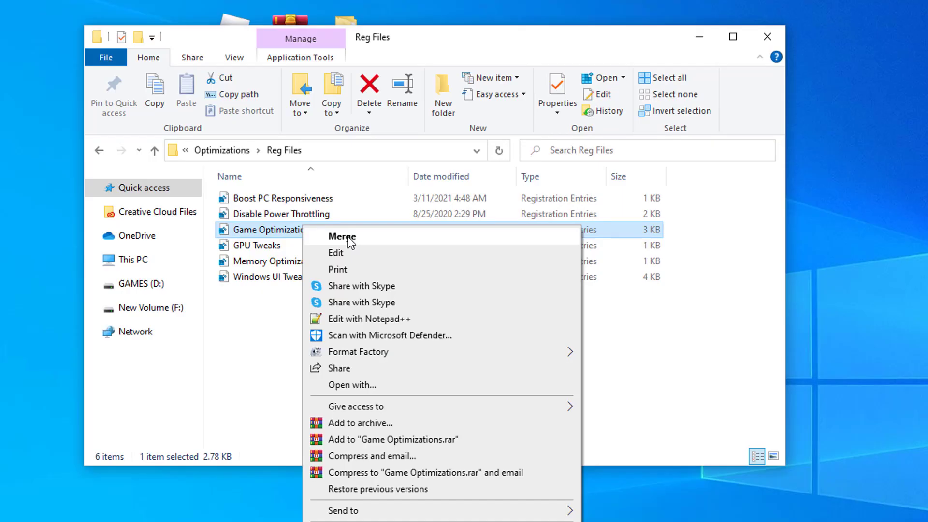
pyautogui.click(343, 237)
pyautogui.click(633, 358)
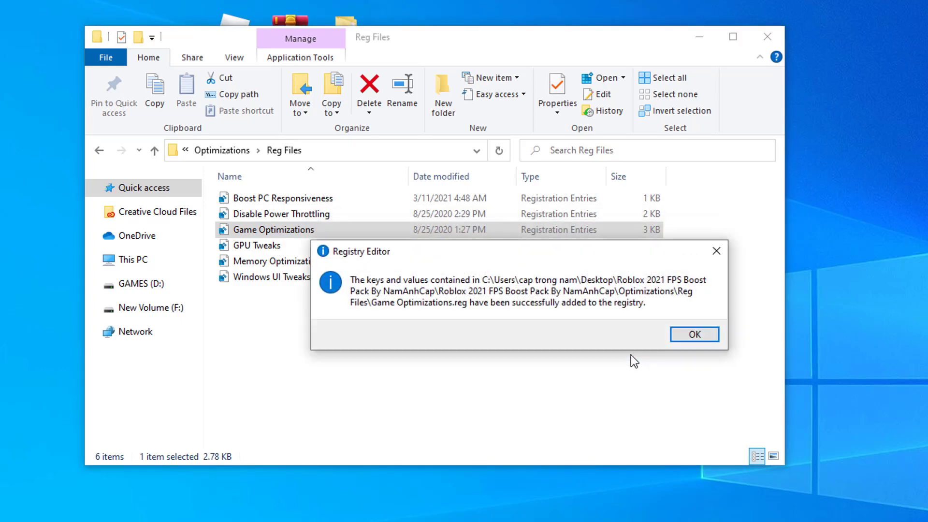
pyautogui.click(679, 337)
# - Merge the GPU Tweaks file into the Windows registry
pyautogui.click(272, 245)
pyautogui.rightClick(274, 243)
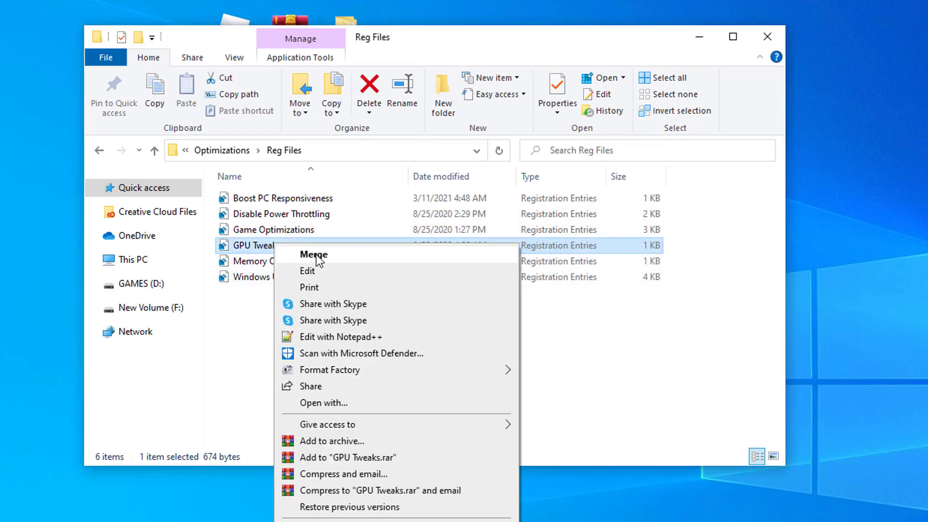
pyautogui.click(339, 259)
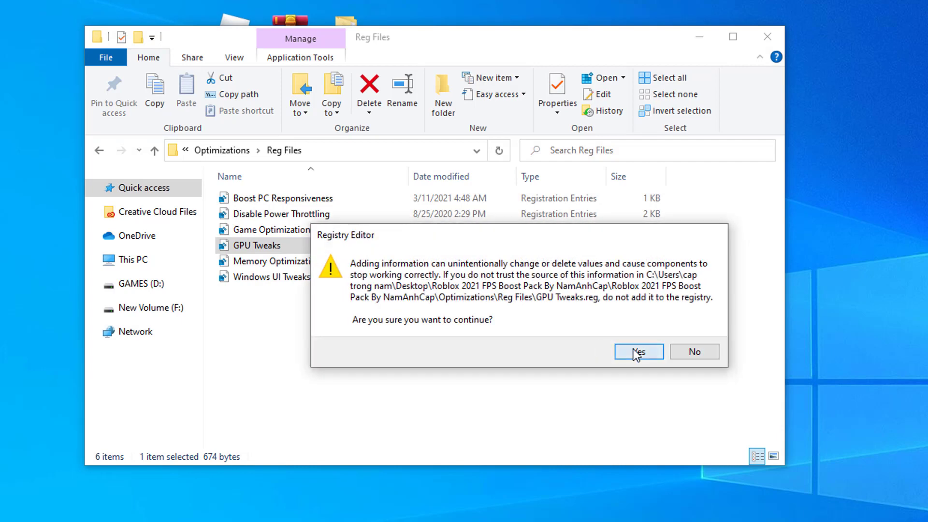
pyautogui.click(636, 351)
pyautogui.click(686, 333)
# - Merge the Memory Optimization file into the Windows registry
pyautogui.click(314, 260)
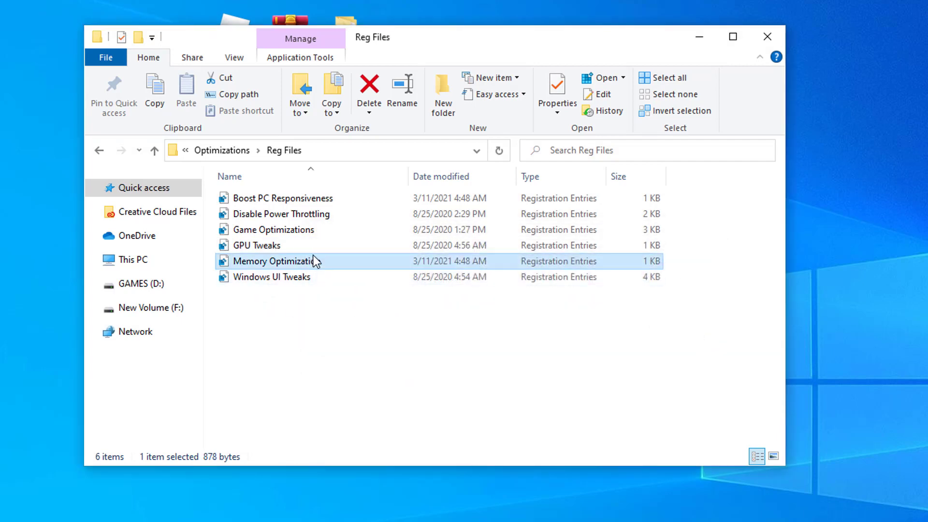
pyautogui.rightClick(313, 260)
pyautogui.click(353, 266)
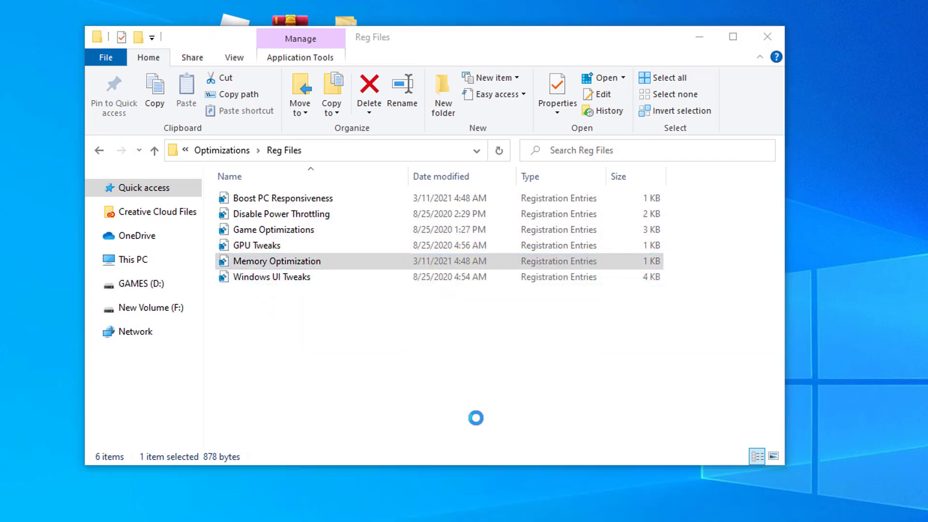
pyautogui.click(637, 357)
pyautogui.click(688, 333)
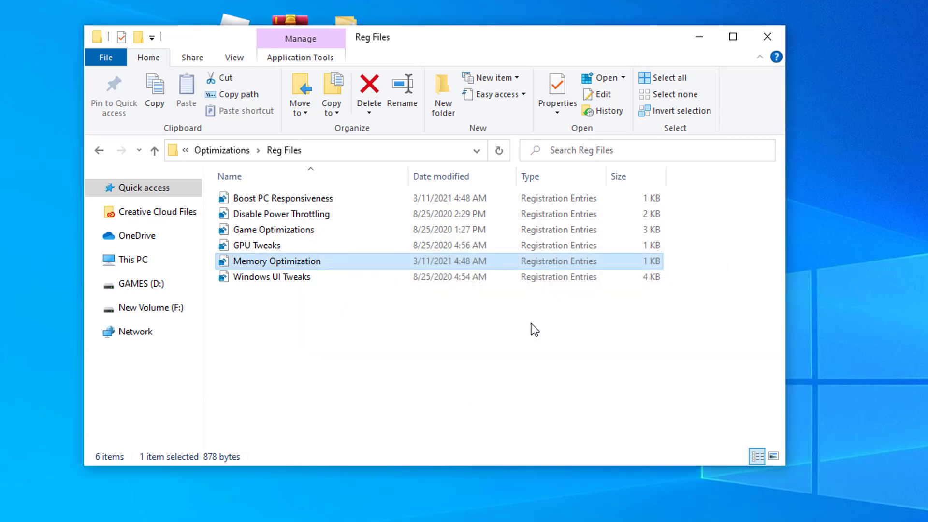
# - Merge the Windows UI Tweaks file into the Windows registry
pyautogui.rightClick(288, 280)
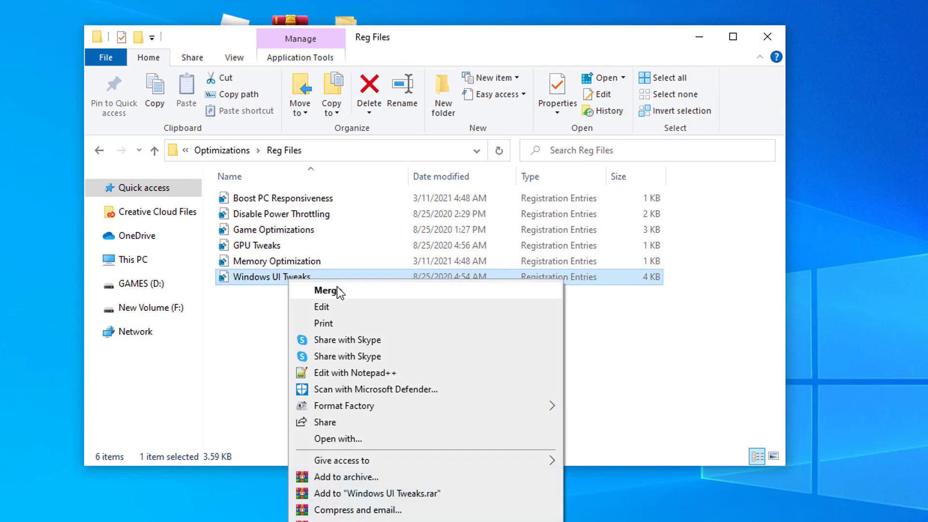
pyautogui.click(338, 290)
pyautogui.click(617, 358)
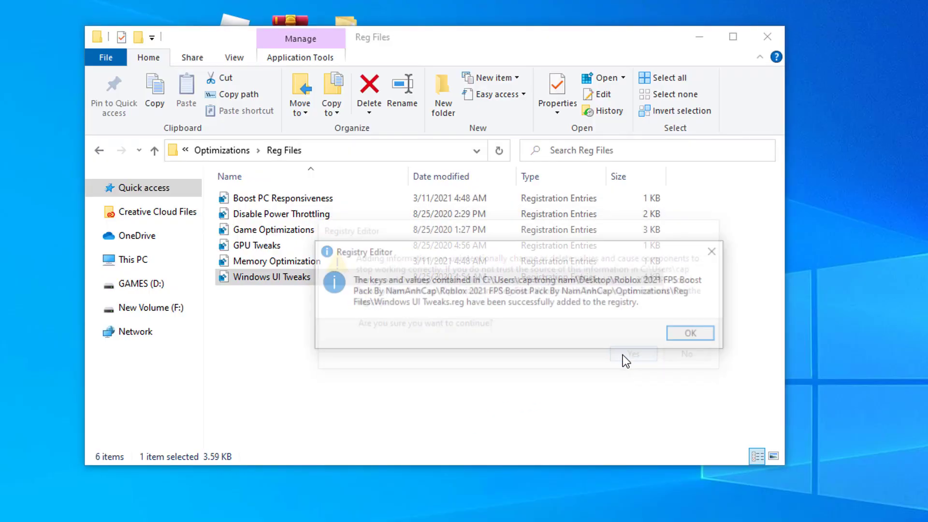
pyautogui.click(696, 335)
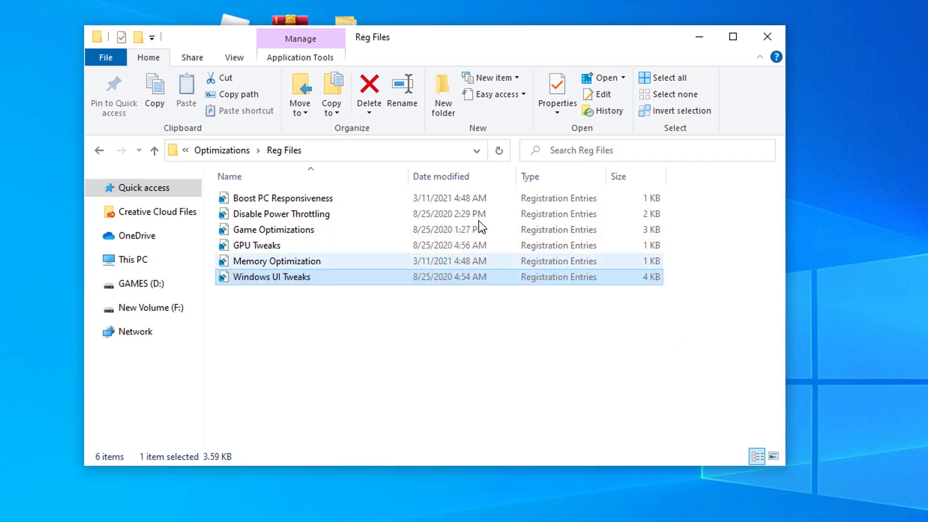
# - Go back up to the Roblox 2021 FPS Boost Pack folder and open its Programs folder
pyautogui.moveTo(454, 39); pyautogui.dragTo(519, 19)
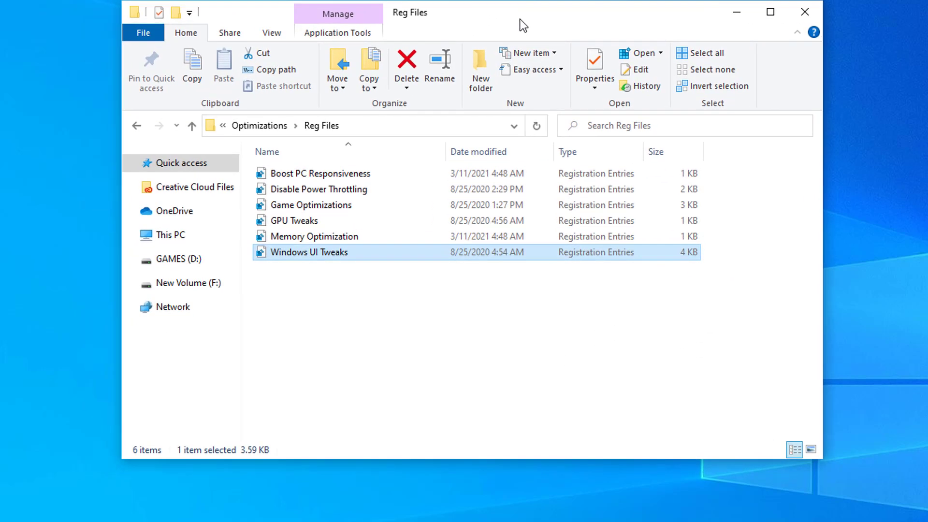
pyautogui.click(277, 128)
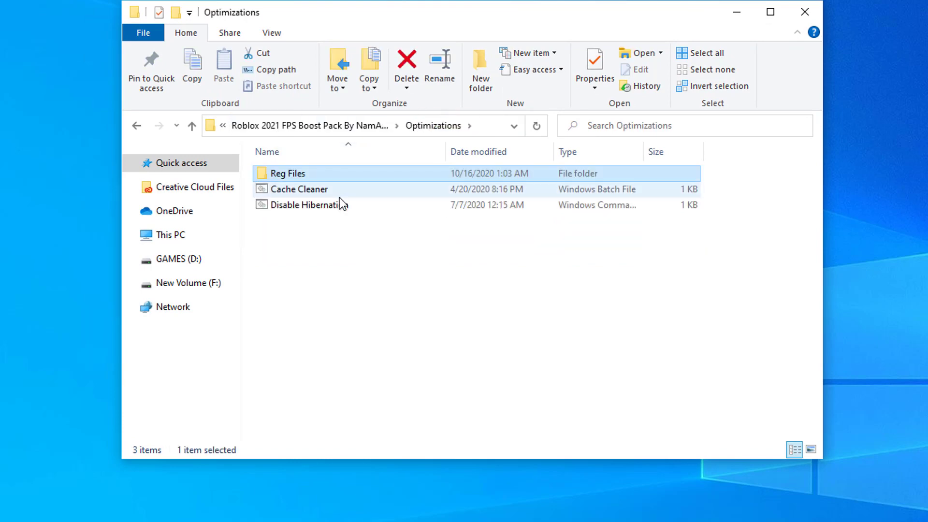
pyautogui.click(330, 126)
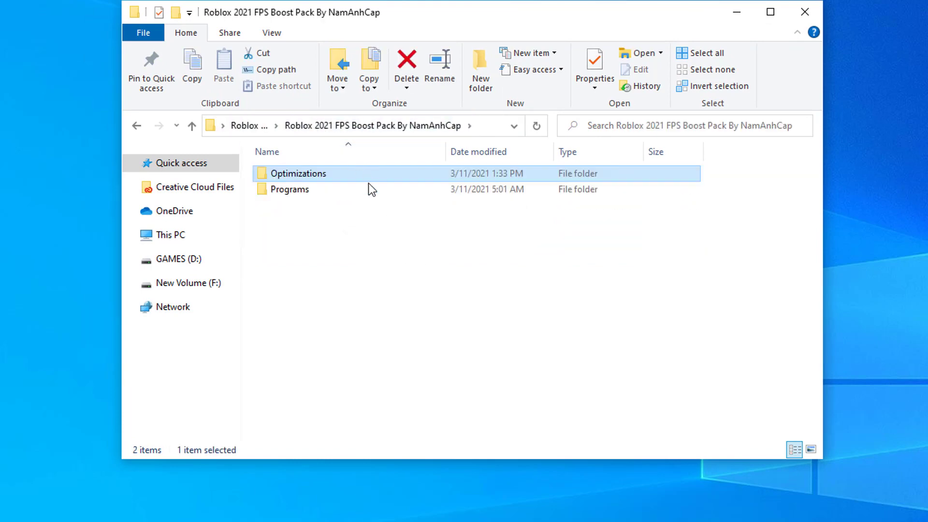
pyautogui.doubleClick(306, 189)
pyautogui.moveTo(341, 300); pyautogui.dragTo(316, 137)
pyautogui.click(379, 292)
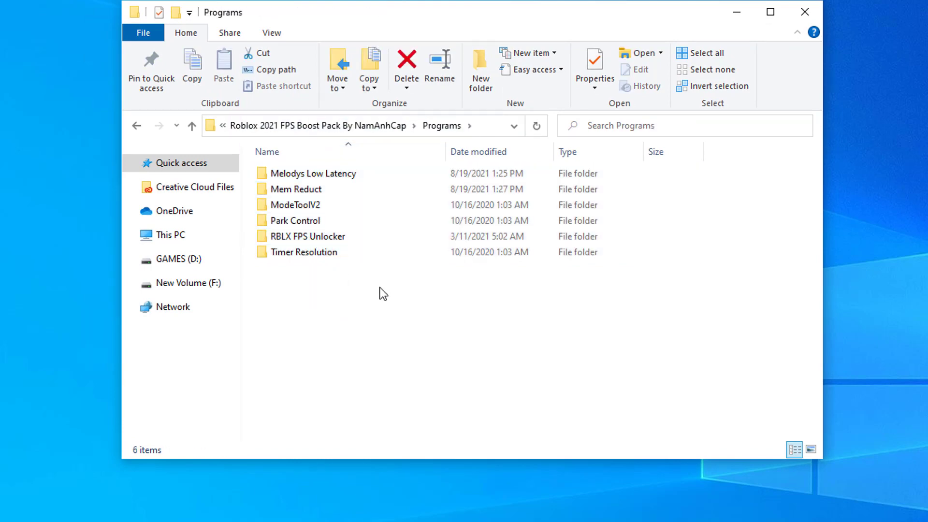
# - Run MelodysLowLatencyUI_v2dot7 from the Melodys Low Latency folder as administrator, accept its warning and minimize it so it keeps running
pyautogui.click(359, 176)
pyautogui.doubleClick(358, 175)
pyautogui.click(349, 173)
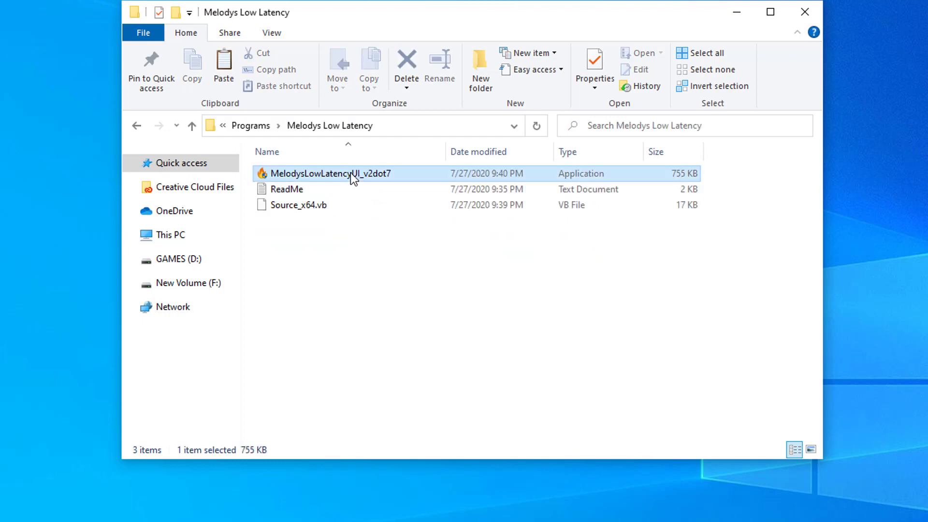
pyautogui.rightClick(359, 172)
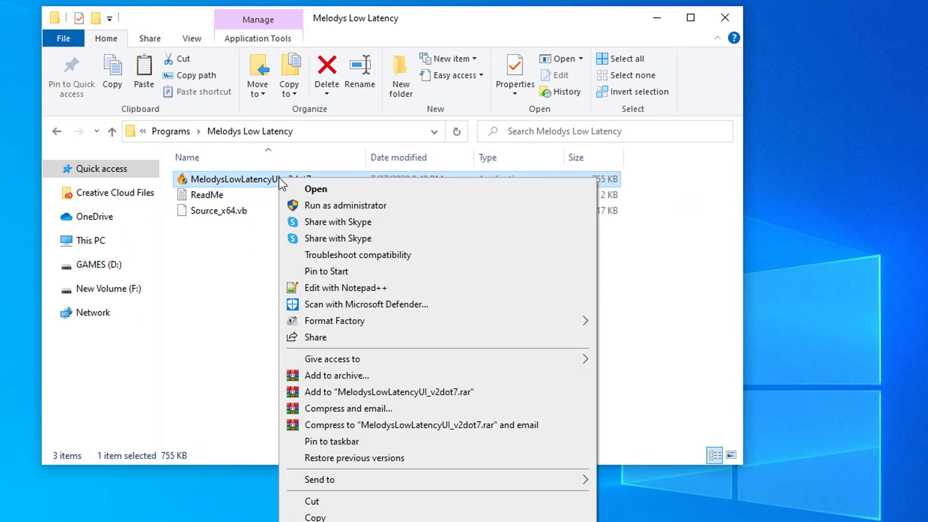
pyautogui.click(326, 205)
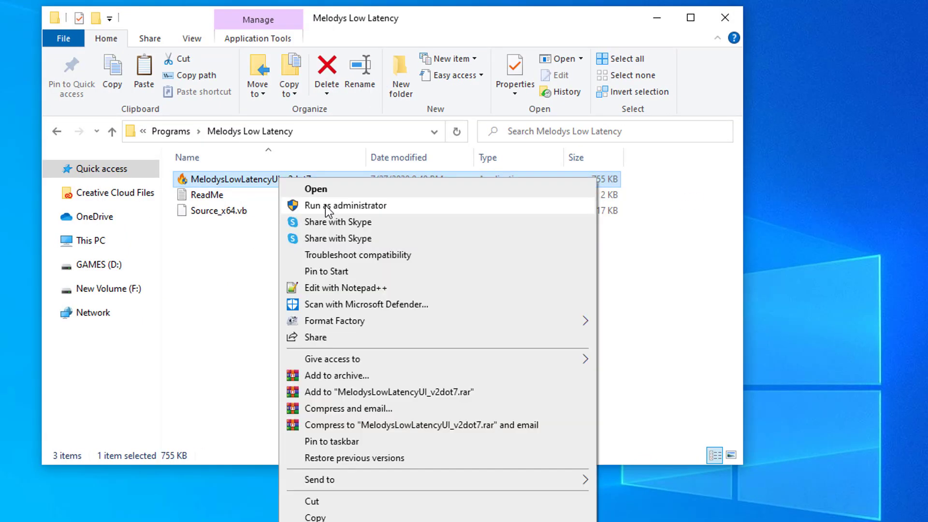
pyautogui.click(326, 205)
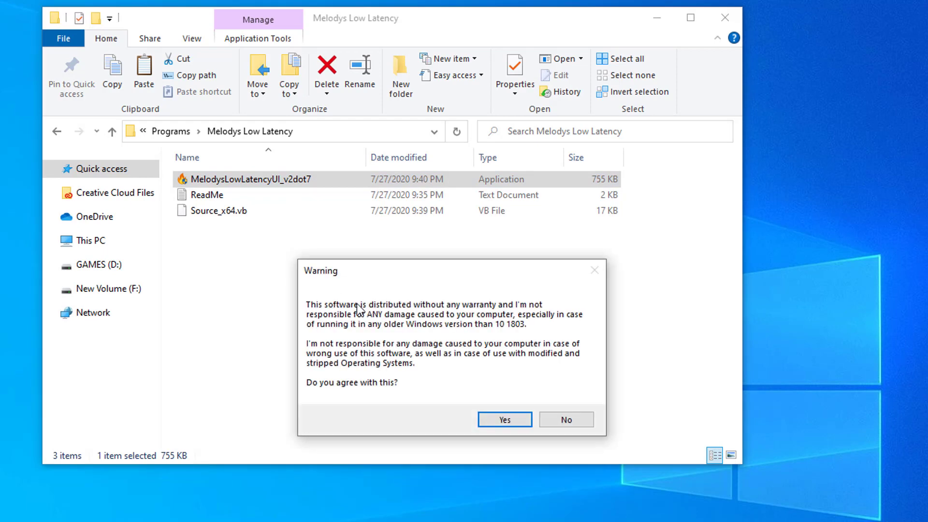
pyautogui.click(504, 418)
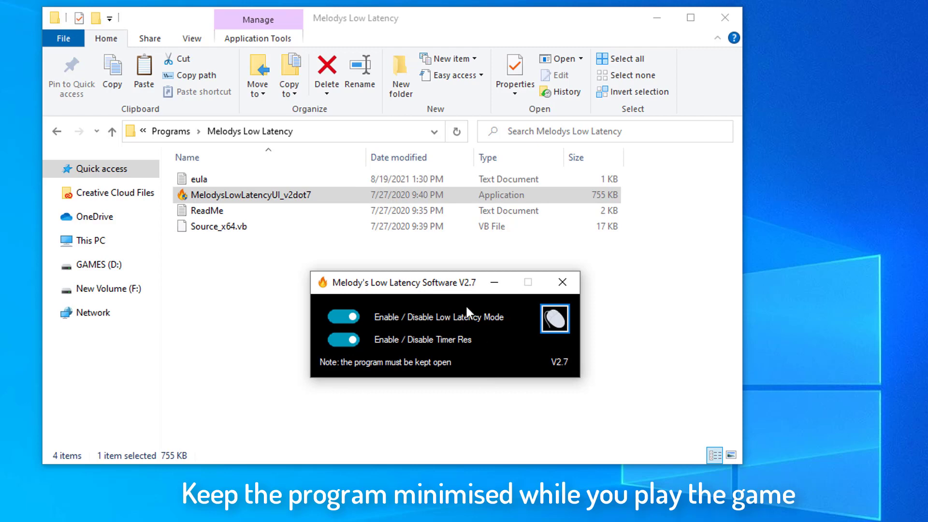
pyautogui.click(500, 282)
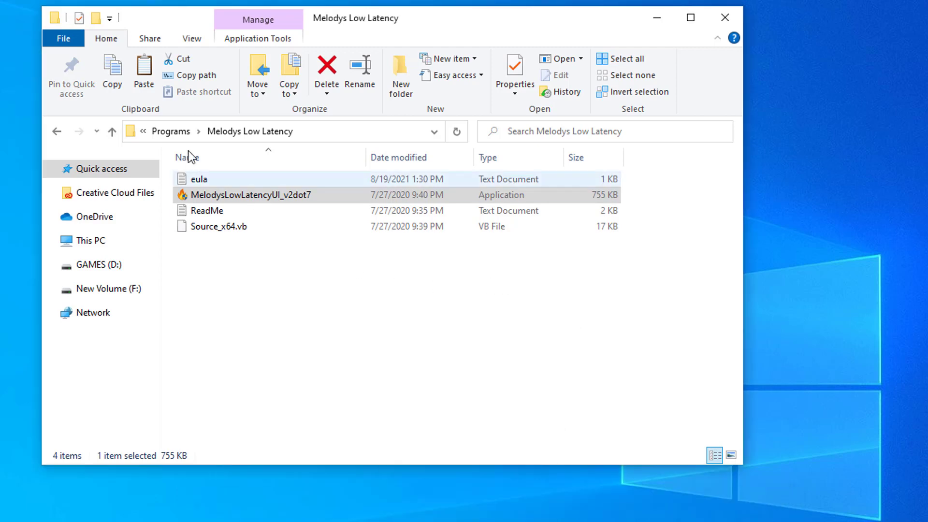
# - Open the Mem Reduct folder inside Programs and run the mem-reduct_331 installer as administrator
pyautogui.click(180, 132)
pyautogui.doubleClick(260, 193)
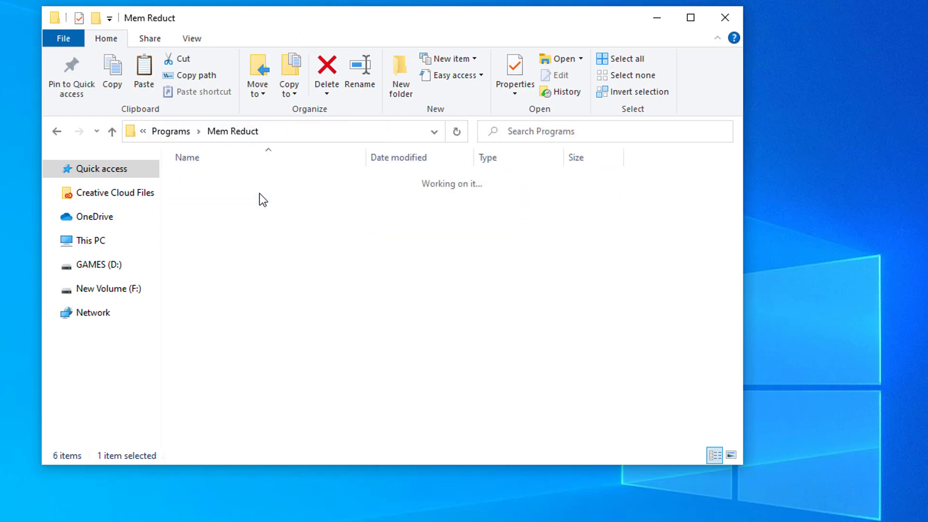
pyautogui.click(260, 178)
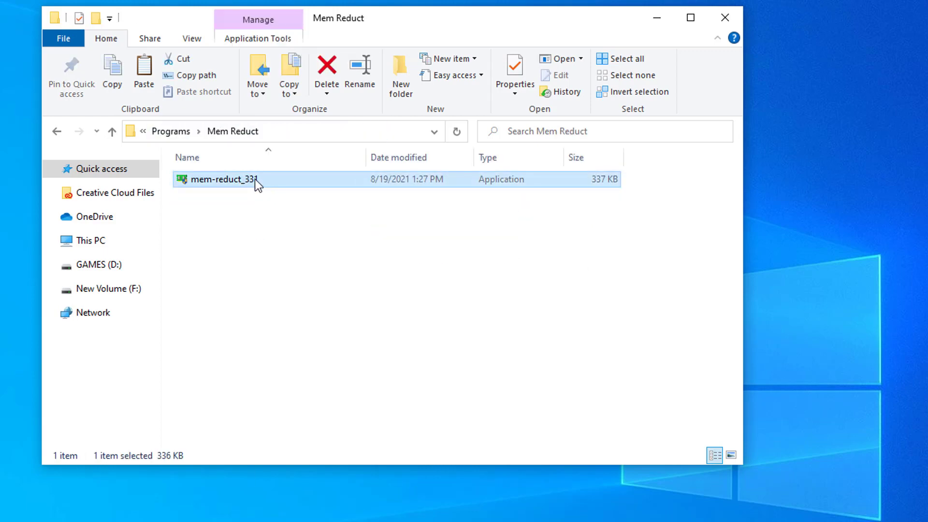
pyautogui.rightClick(255, 178)
pyautogui.click(277, 205)
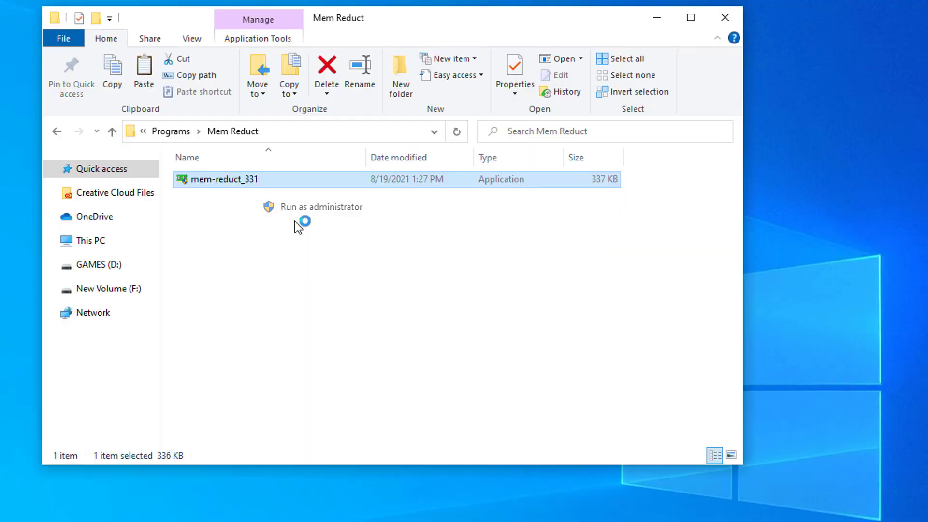
# - Accept the license, install Mem Reduct with the desktop and start menu shortcuts, and finish the setup by launching it
pyautogui.click(535, 453)
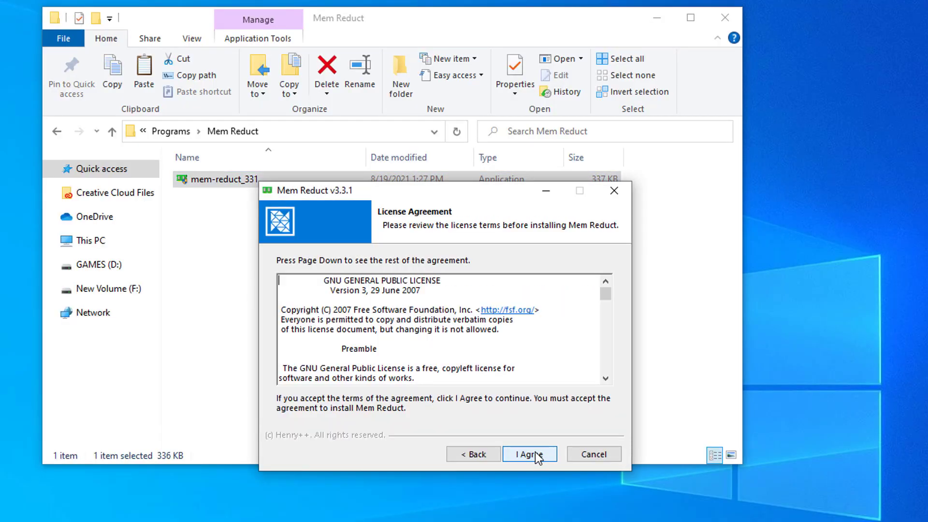
pyautogui.click(535, 453)
pyautogui.click(535, 453)
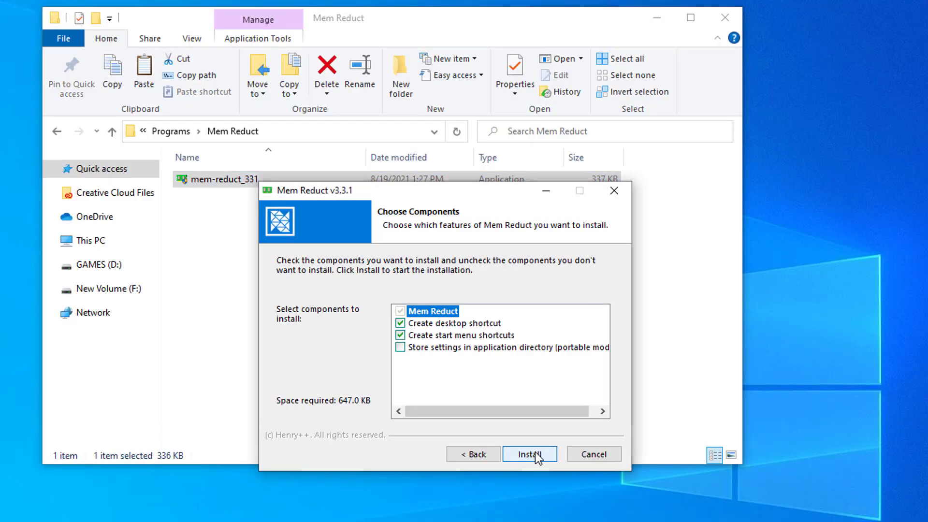
pyautogui.click(531, 455)
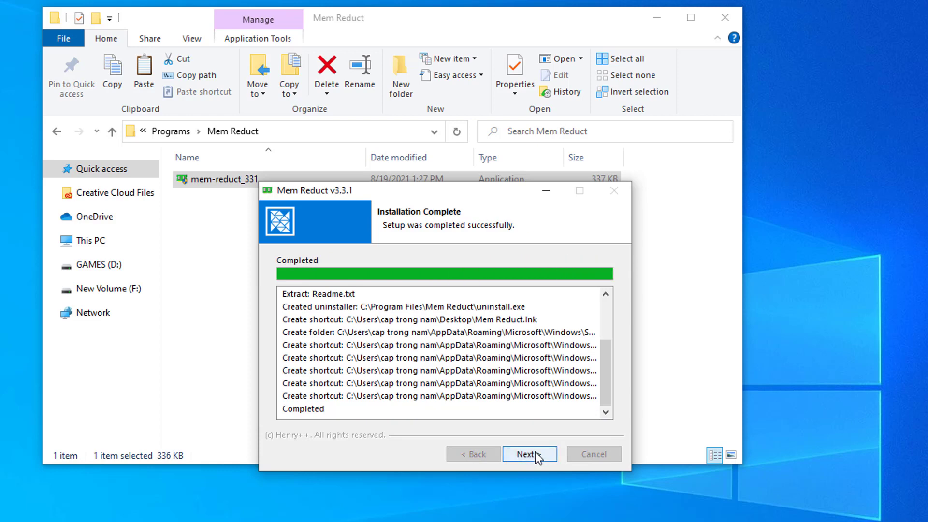
pyautogui.click(535, 454)
pyautogui.click(535, 454)
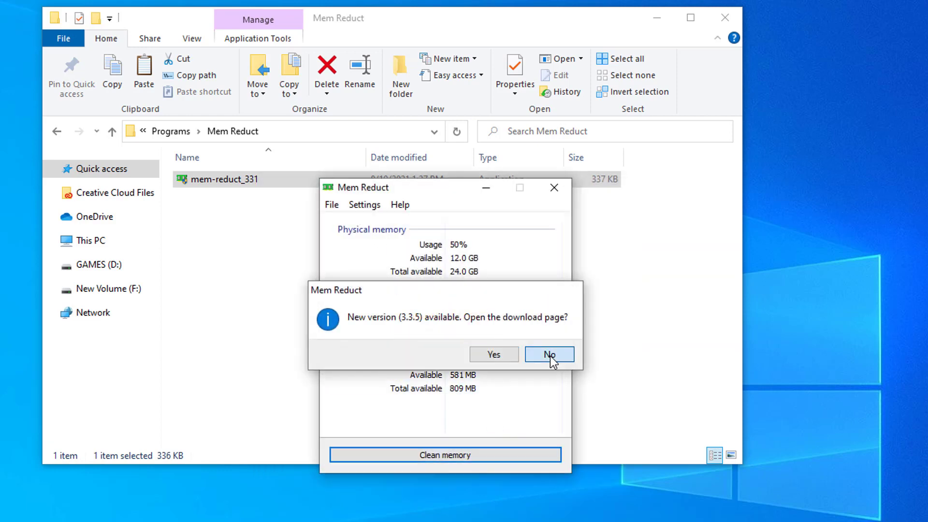
# - Decline the Mem Reduct update and enable Load on system startup in its general settings
pyautogui.click(549, 355)
pyautogui.click(332, 206)
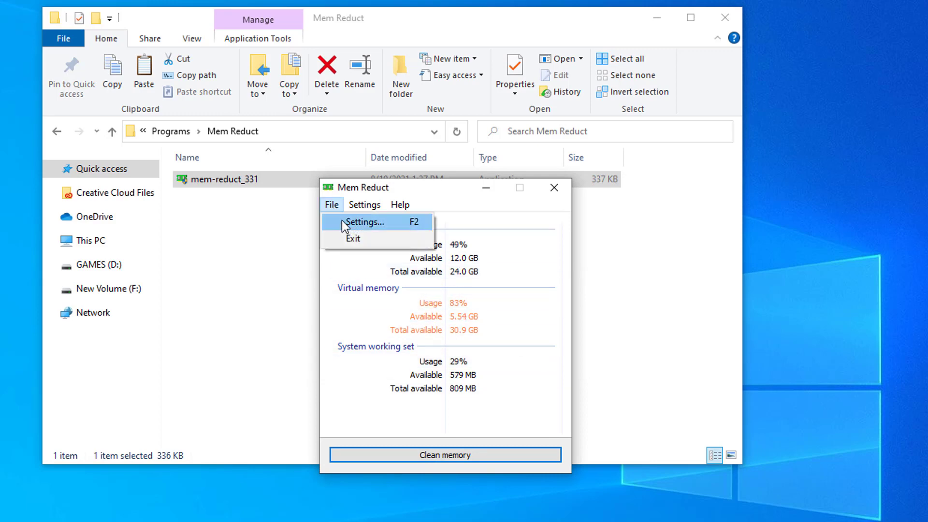
pyautogui.click(341, 221)
pyautogui.click(396, 249)
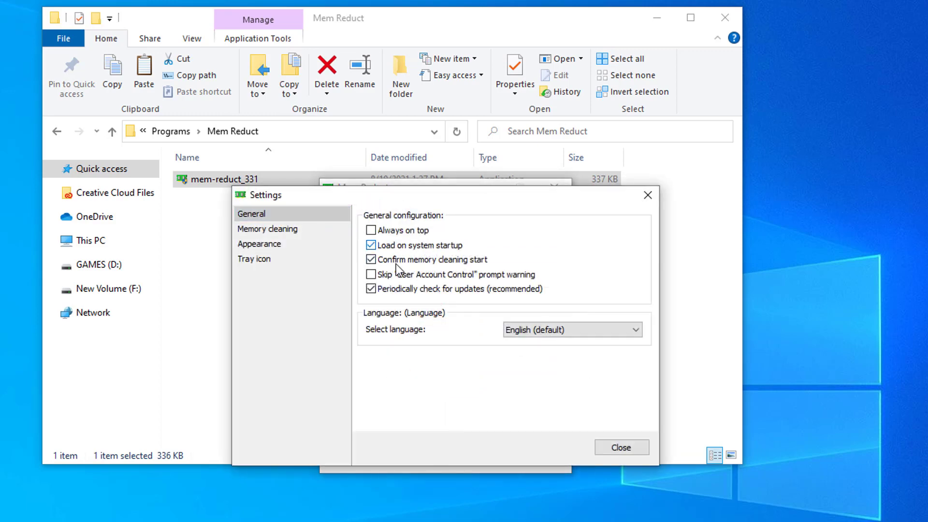
pyautogui.click(630, 448)
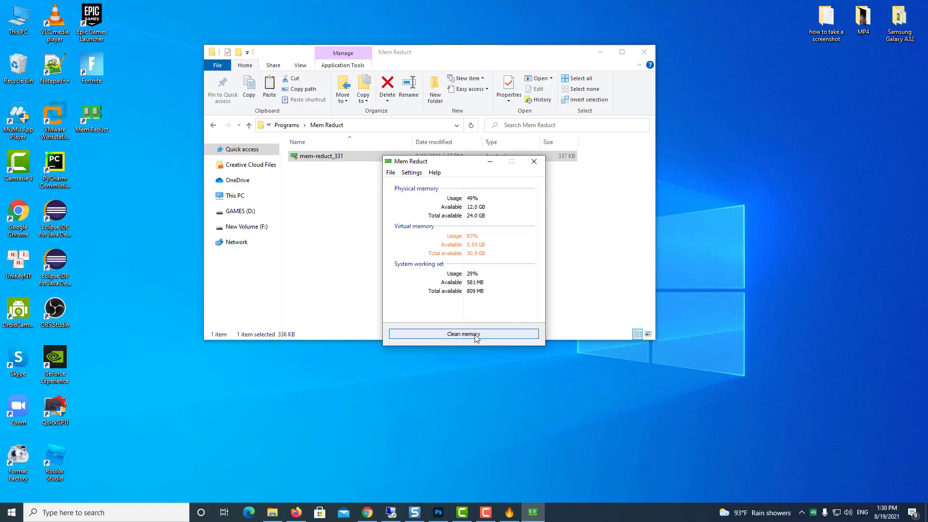
# - Clean the memory twice with Mem Reduct, confirming each time, and close its window
pyautogui.click(476, 336)
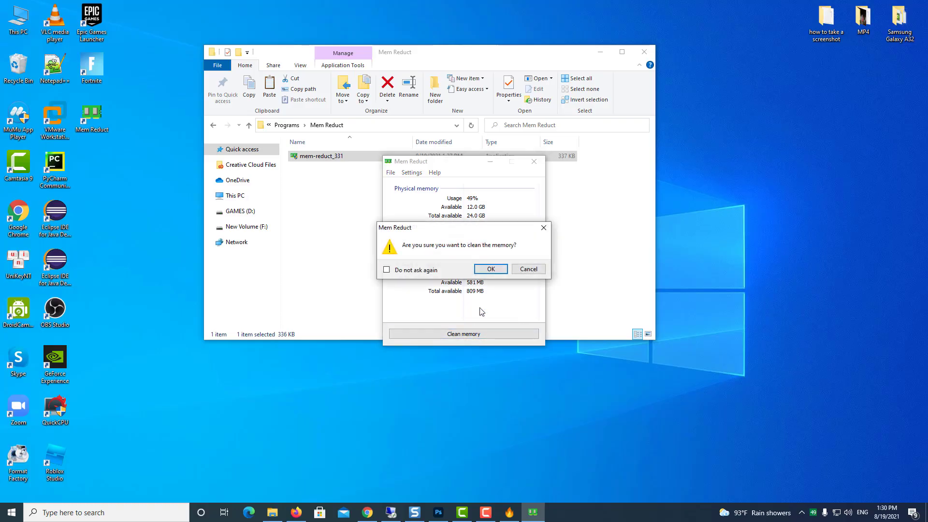
pyautogui.click(491, 269)
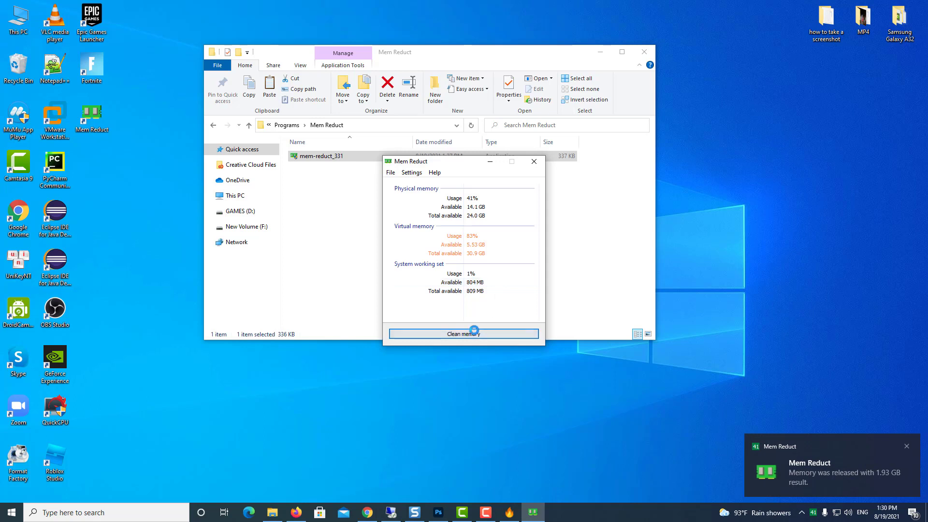
pyautogui.click(472, 333)
pyautogui.click(494, 265)
pyautogui.click(534, 161)
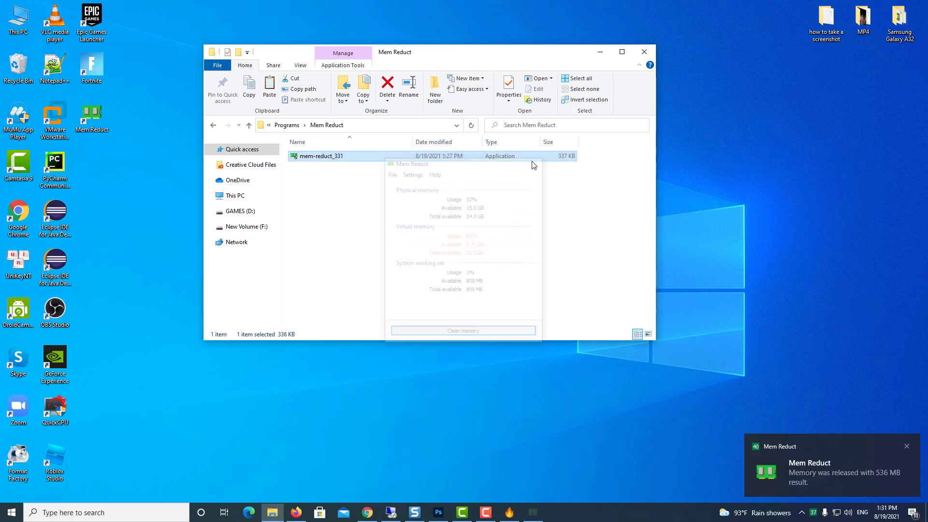
# - Open the ModeToolV2 folder inside Programs and run MSI Mode Utility v2 as administrator
pyautogui.click(293, 125)
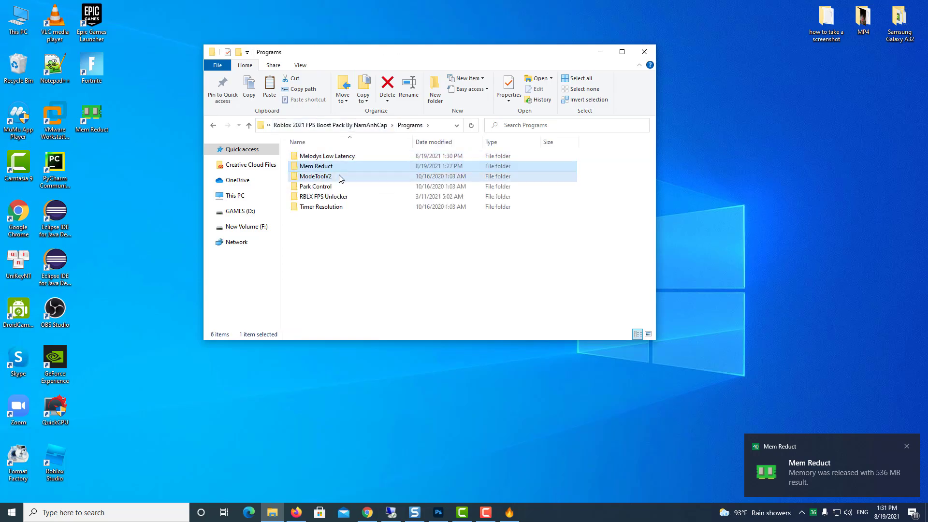
pyautogui.doubleClick(343, 177)
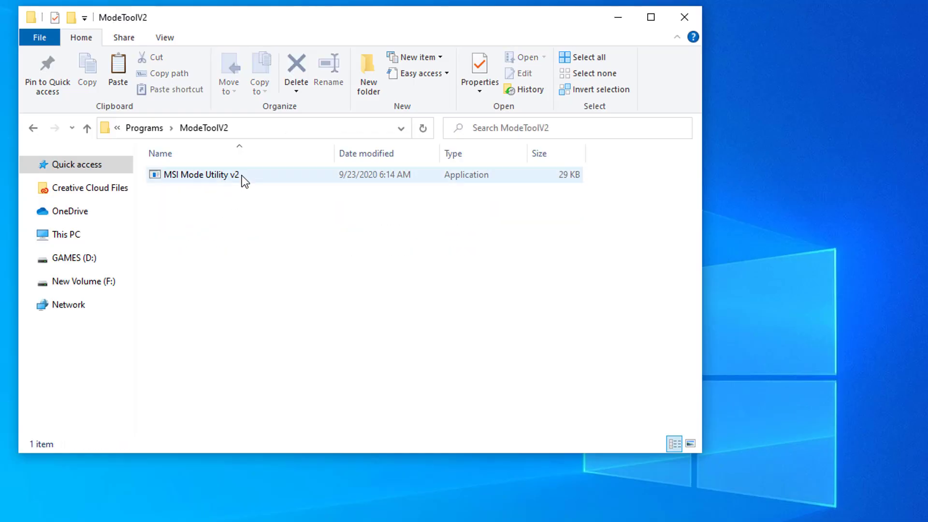
pyautogui.click(239, 175)
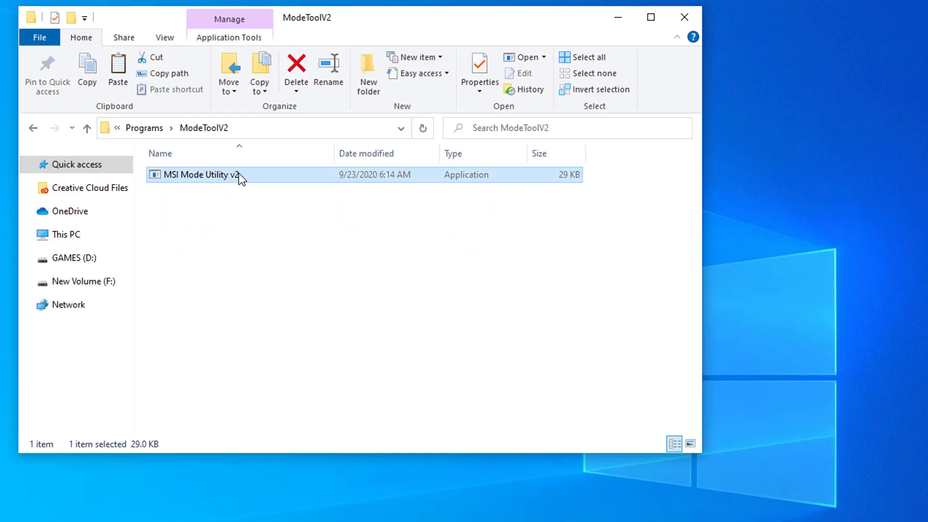
pyautogui.rightClick(239, 173)
pyautogui.click(285, 201)
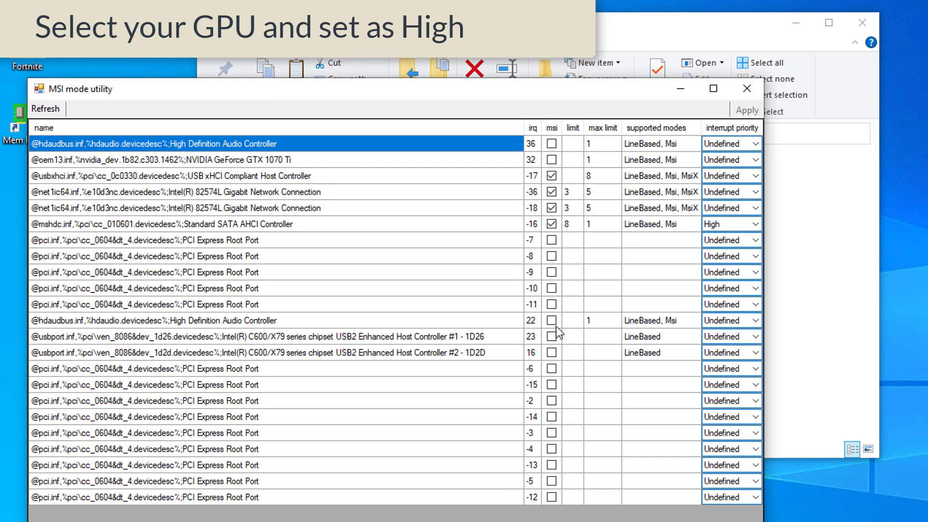
# - Enable MSI mode for the NVIDIA GeForce GTX 1070 Ti, set its interrupt priority to High, and close the utility
pyautogui.click(281, 160)
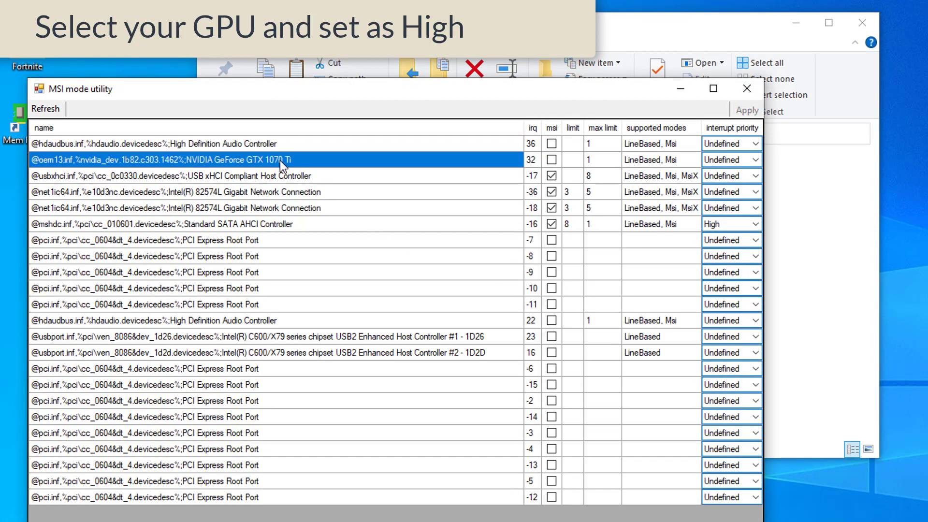
pyautogui.click(551, 160)
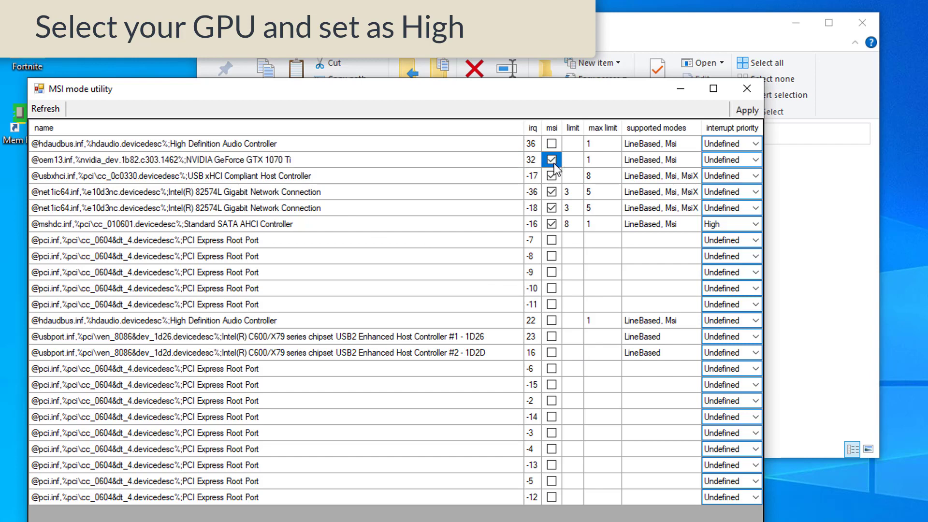
pyautogui.click(737, 158)
pyautogui.click(717, 202)
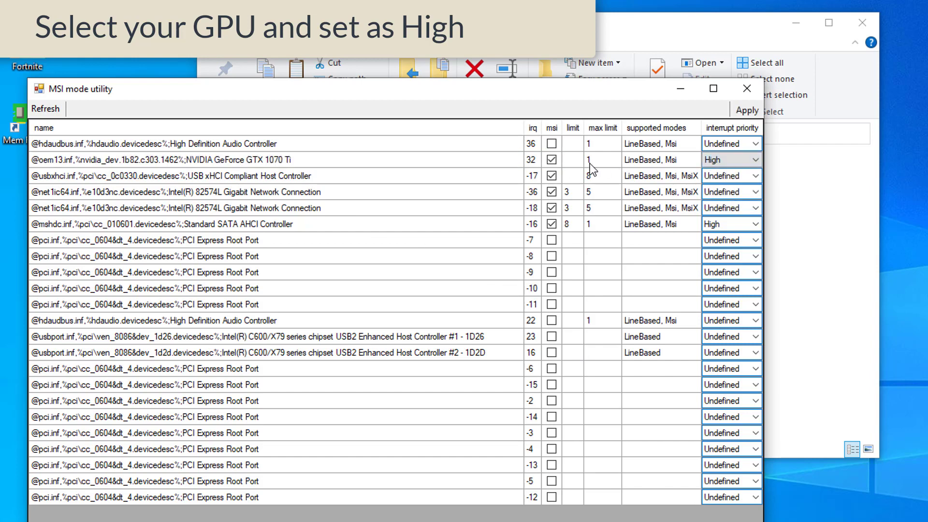
pyautogui.click(745, 89)
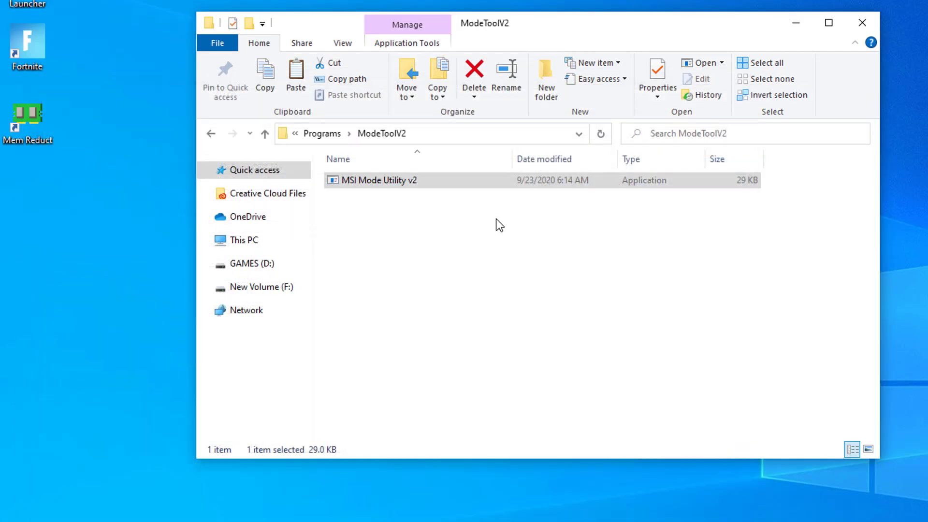
# - Open the Park Control folder inside Programs and run parkcontrolsetup64 as administrator
pyautogui.click(322, 134)
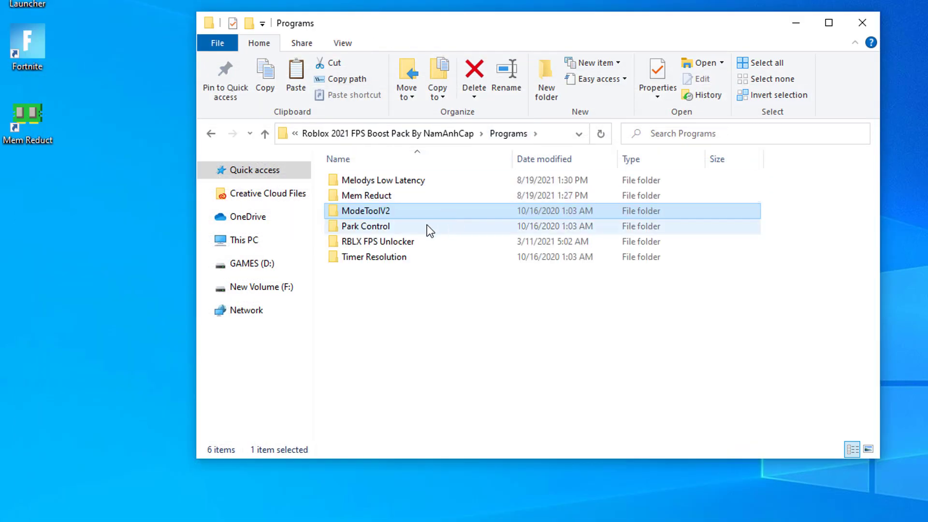
pyautogui.click(413, 226)
pyautogui.doubleClick(412, 226)
pyautogui.click(422, 195)
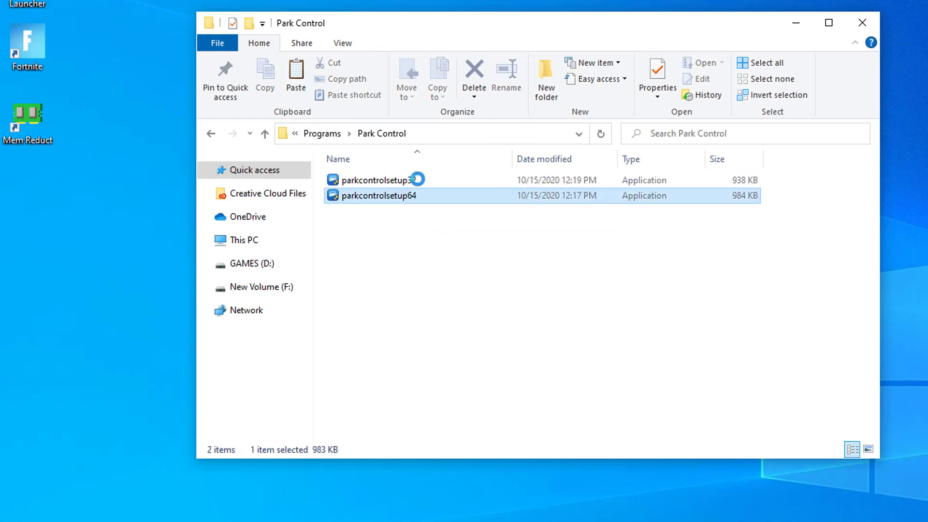
pyautogui.rightClick(421, 194)
pyautogui.click(466, 219)
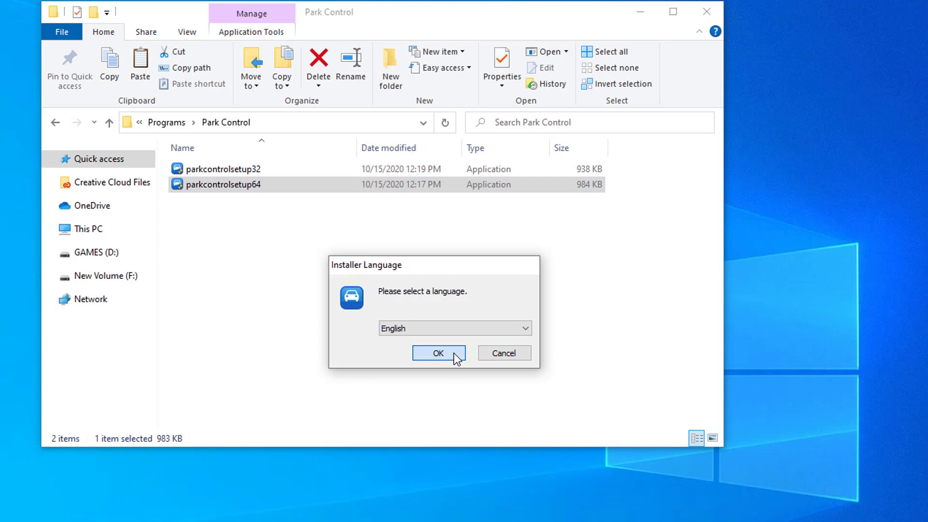
# - Install ParkControl in English, accepting the license and the destination folder C:\Program Files\ParkControl\
pyautogui.click(453, 356)
pyautogui.click(517, 436)
pyautogui.click(517, 436)
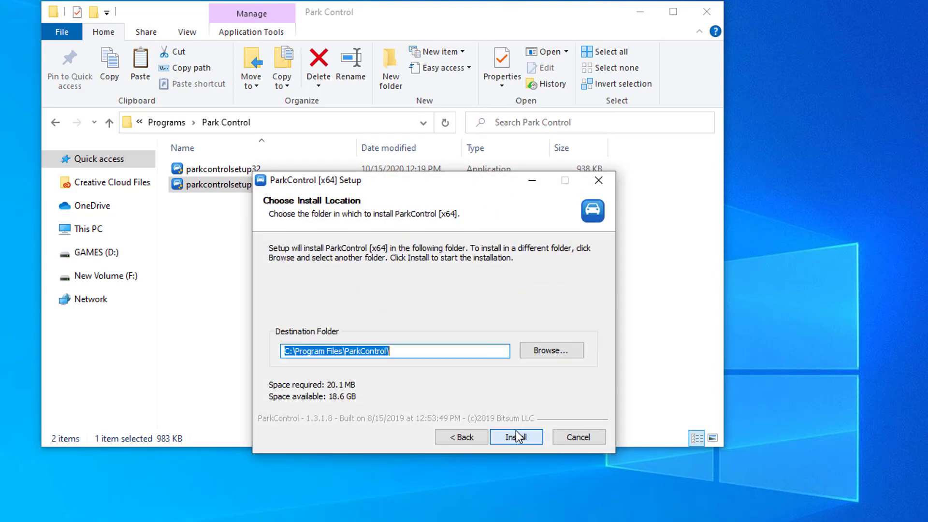
pyautogui.click(517, 437)
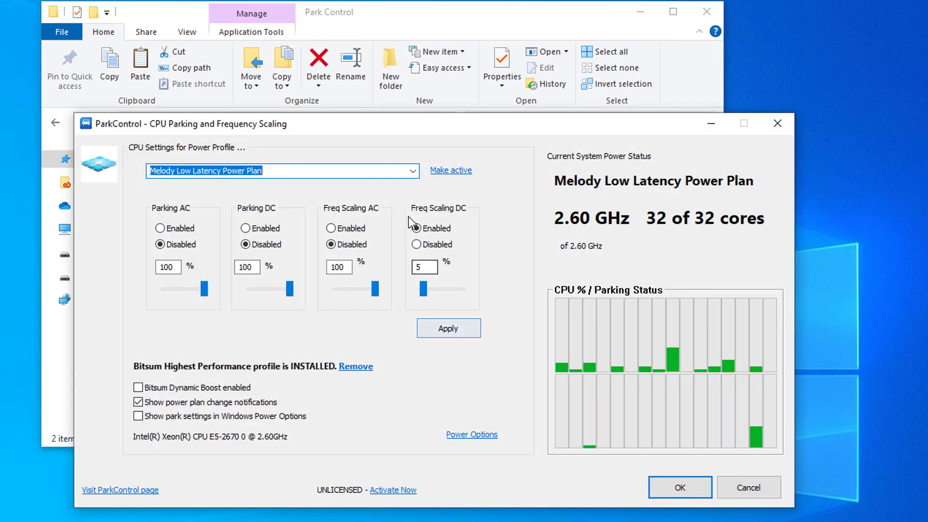
# - For the Melody Low Latency Power Plan, set all AC and DC parking and frequency scaling values to 100%, apply, and close ParkControl
pyautogui.click(413, 172)
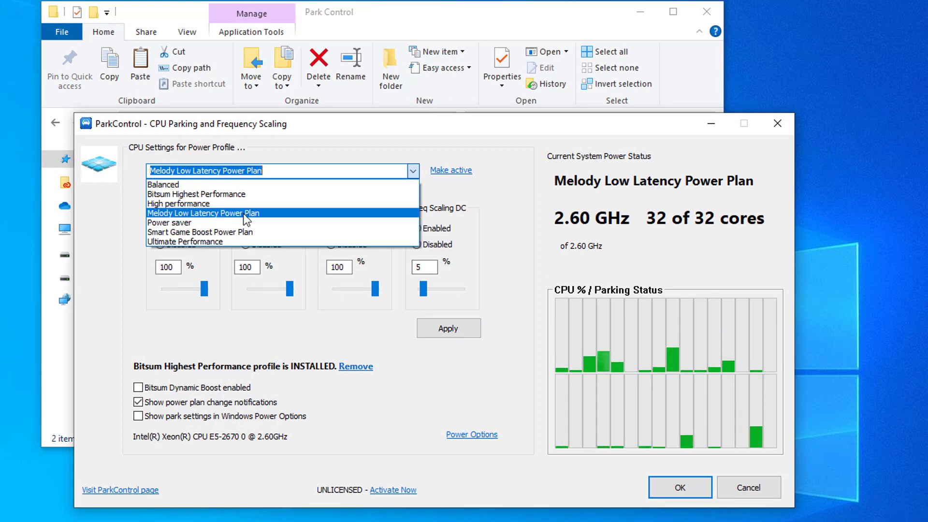
pyautogui.click(242, 213)
pyautogui.click(203, 289)
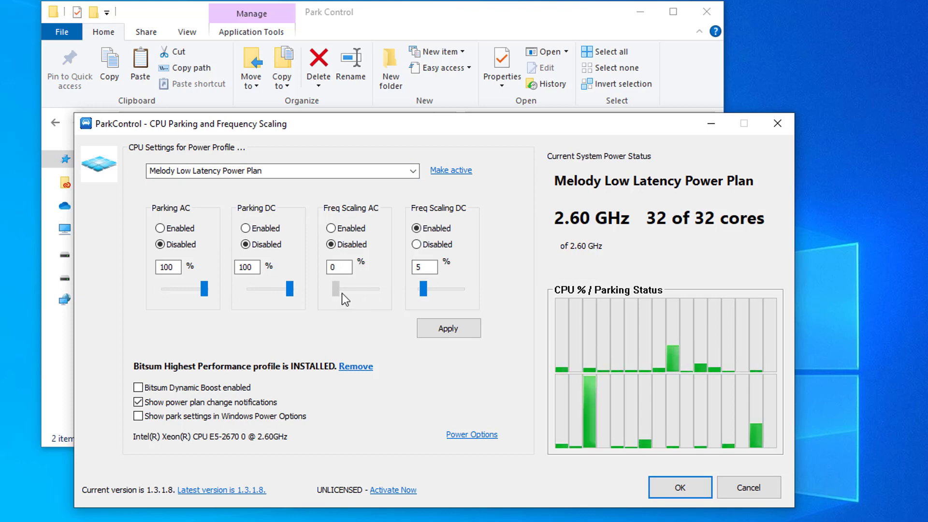
pyautogui.moveTo(428, 291)
pyautogui.moveTo(429, 292); pyautogui.dragTo(504, 288)
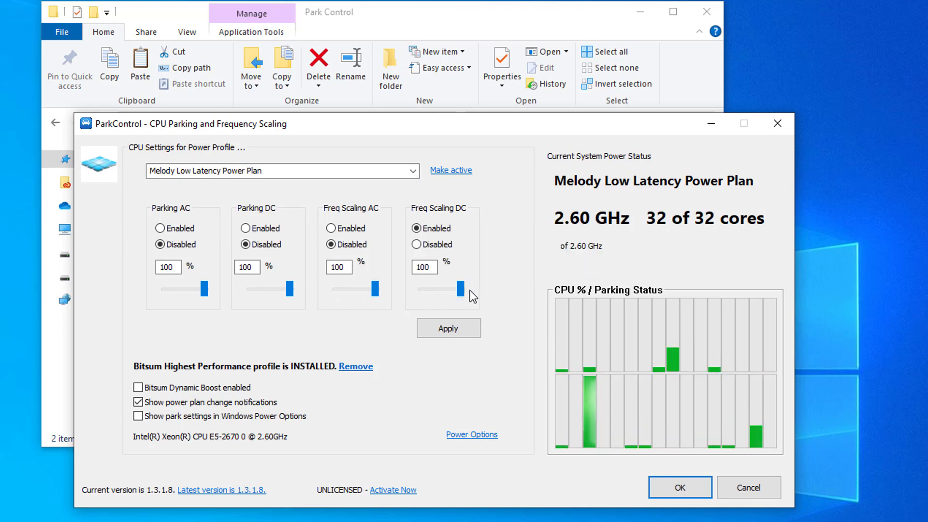
pyautogui.click(472, 330)
pyautogui.click(493, 342)
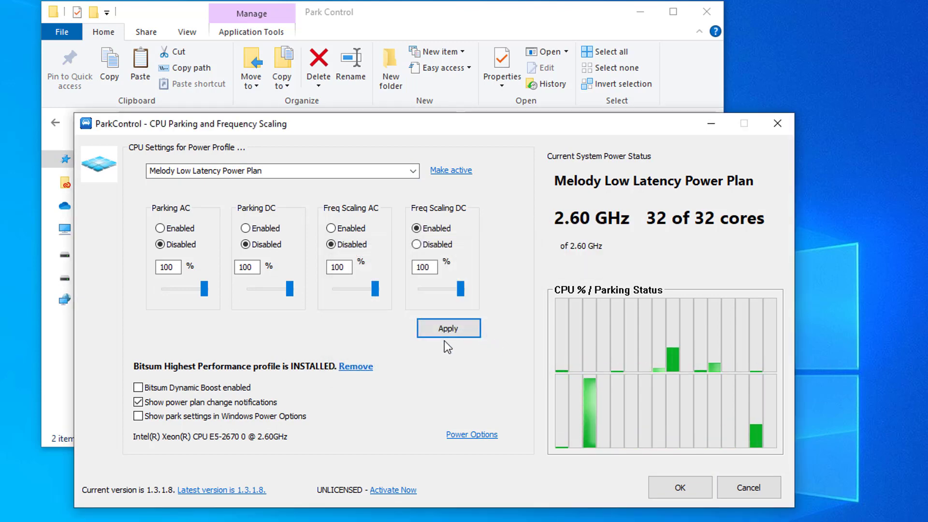
pyautogui.click(681, 487)
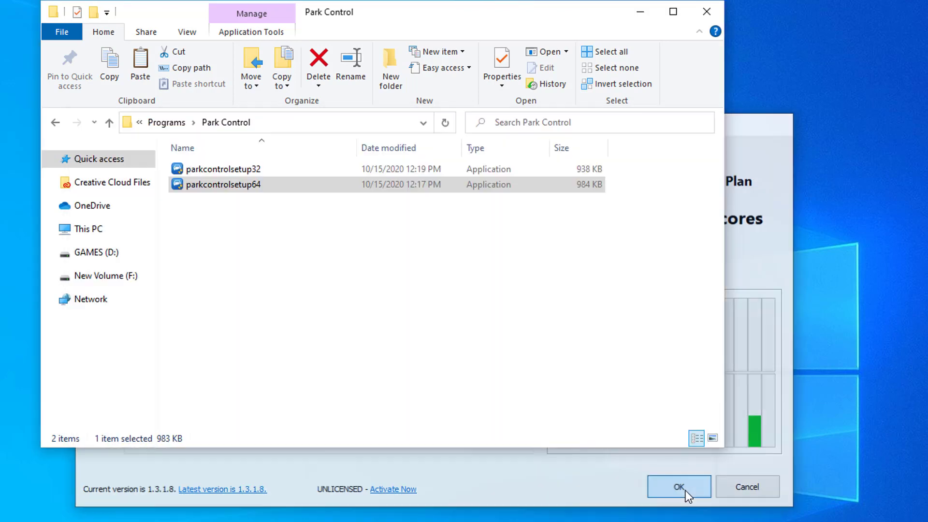
# - Run rbxfpsunlocker from the RBLX FPS Unlocker folder as administrator and decline its update
pyautogui.click(183, 127)
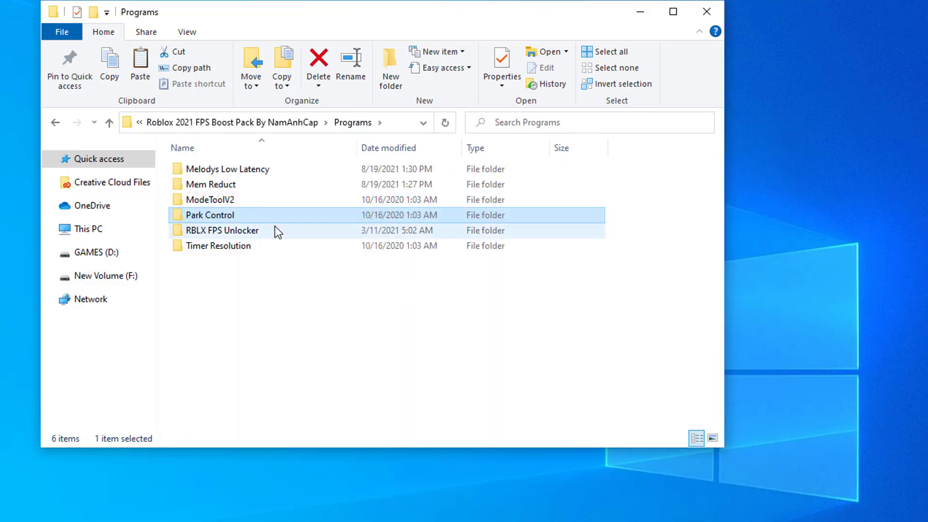
pyautogui.doubleClick(257, 235)
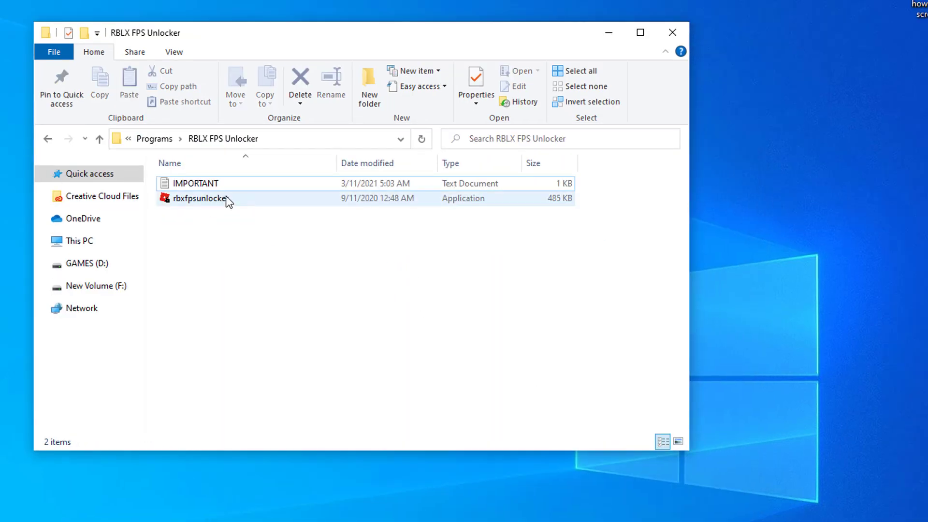
pyautogui.rightClick(240, 183)
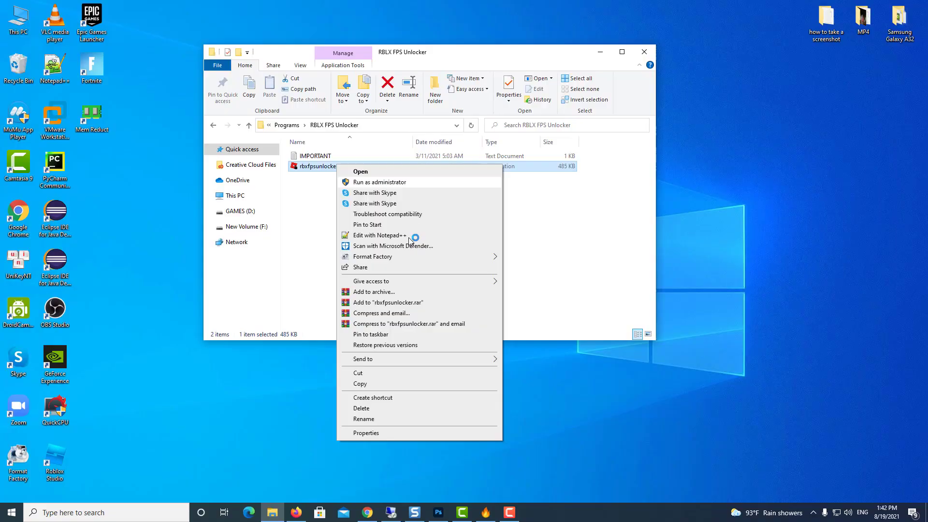
pyautogui.click(273, 222)
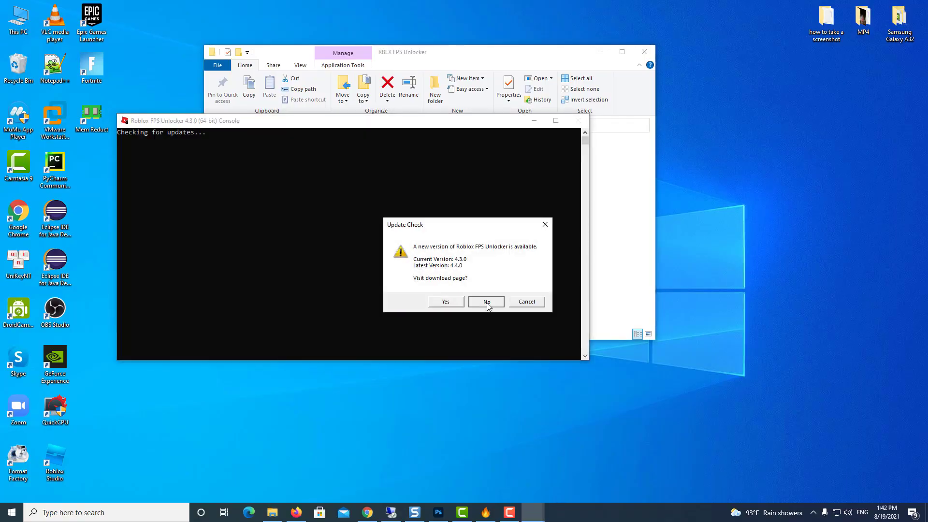
pyautogui.click(486, 302)
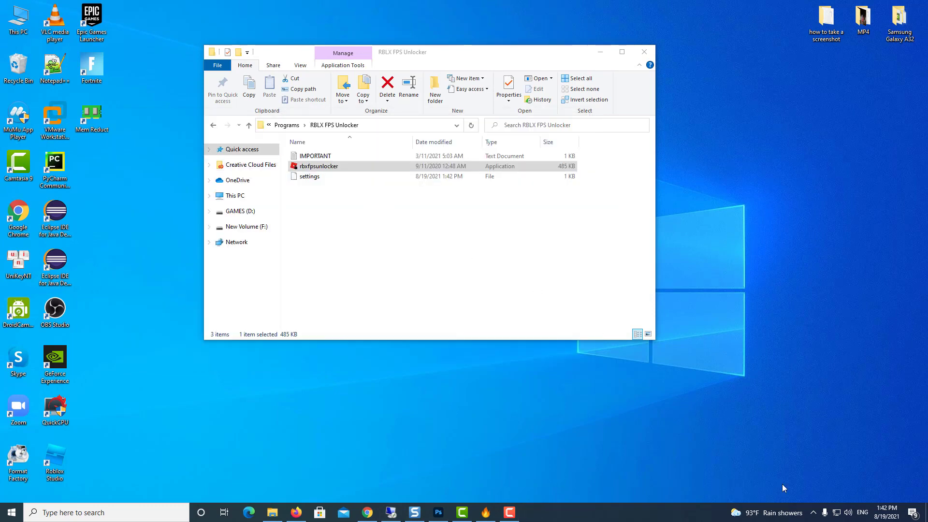
# - Check the running Roblox FPS Unlocker's options from its system tray entry
pyautogui.click(813, 512)
pyautogui.rightClick(785, 493)
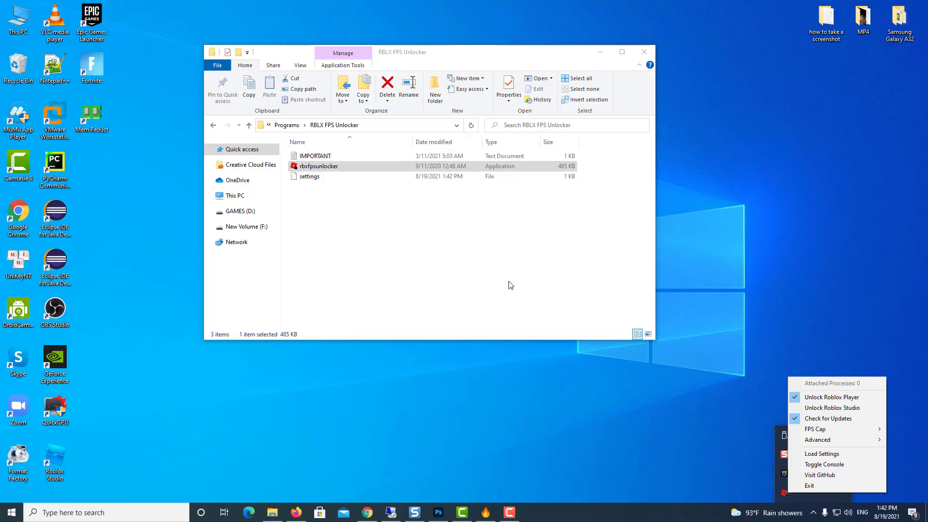
pyautogui.click(488, 269)
# - Open the Timer Resolution folder inside Programs and run TimerResolution as administrator
pyautogui.click(289, 125)
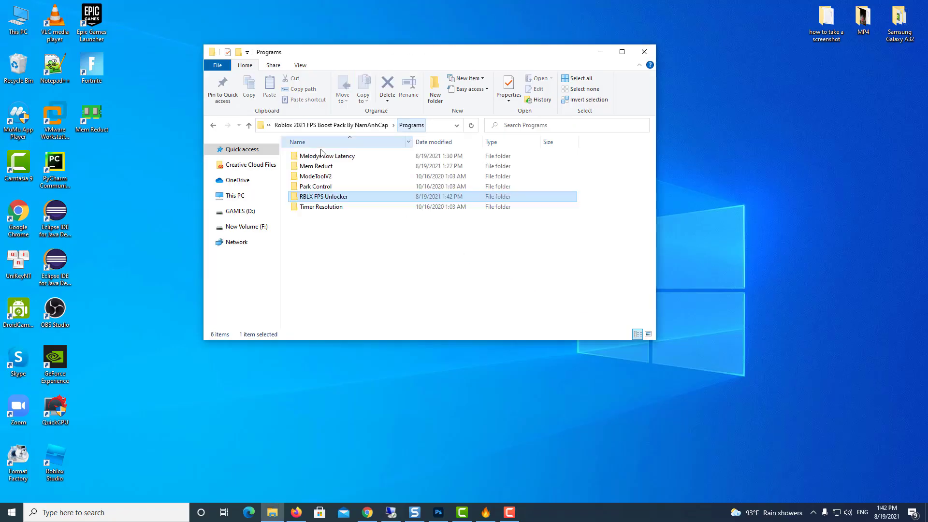
pyautogui.doubleClick(320, 207)
pyautogui.rightClick(261, 185)
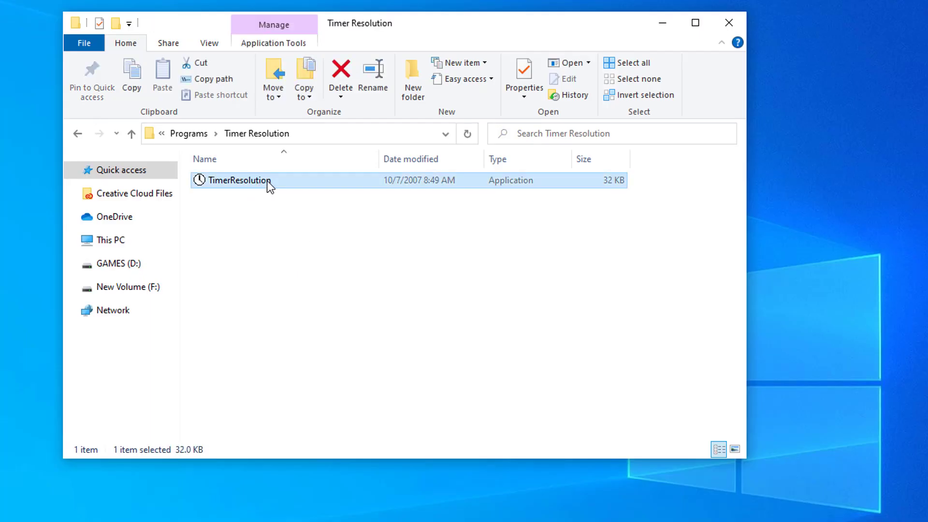
pyautogui.click(310, 208)
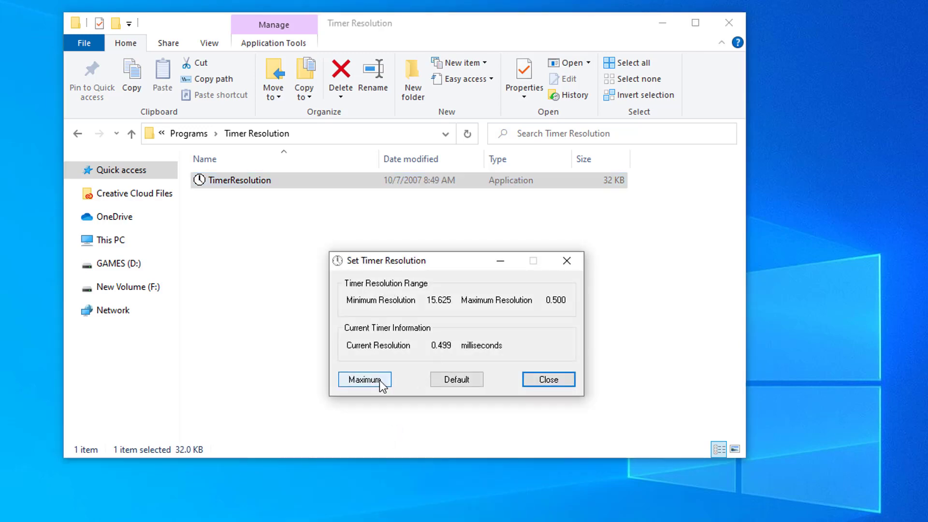
# - Set the timer resolution to Maximum and close both the tool and the folder window
pyautogui.click(367, 380)
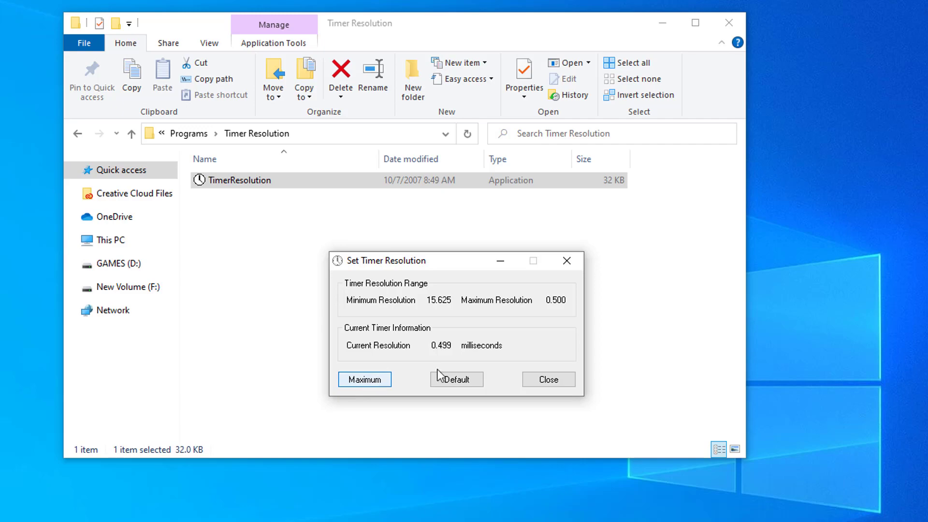
pyautogui.click(566, 261)
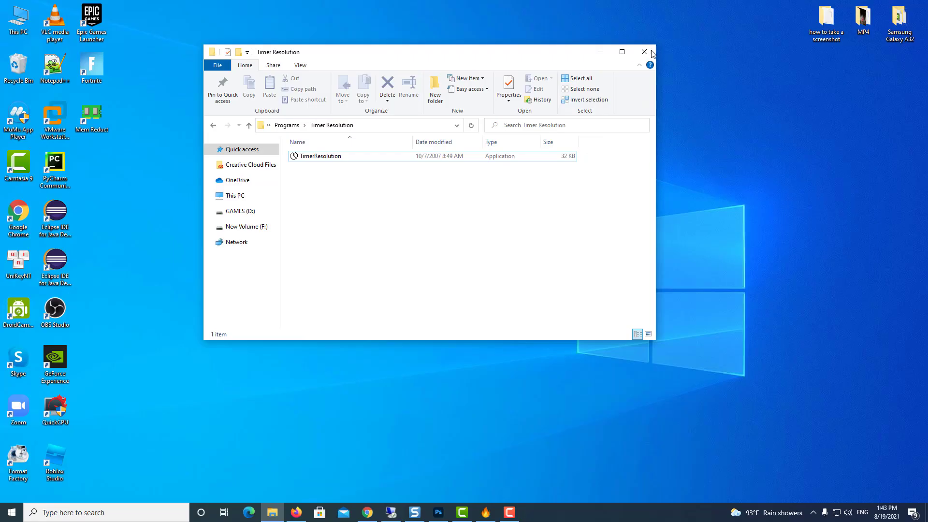
pyautogui.hotkey('alt', 'F4')
# - Open the boost pack's Optimizations folder and run the Cache Cleaner batch file
pyautogui.press('Return')
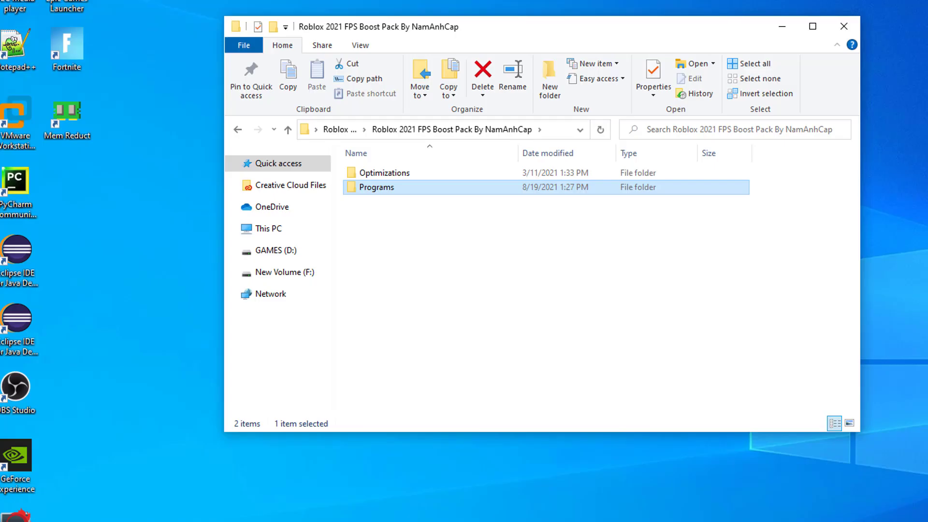
pyautogui.press('Up')
pyautogui.press('Return')
pyautogui.press('End')
pyautogui.press('Up')
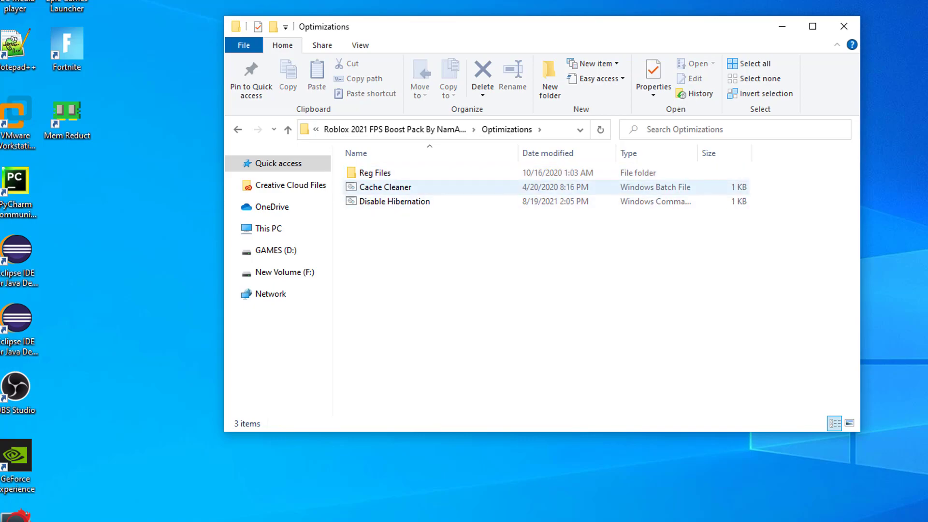
pyautogui.press('Return')
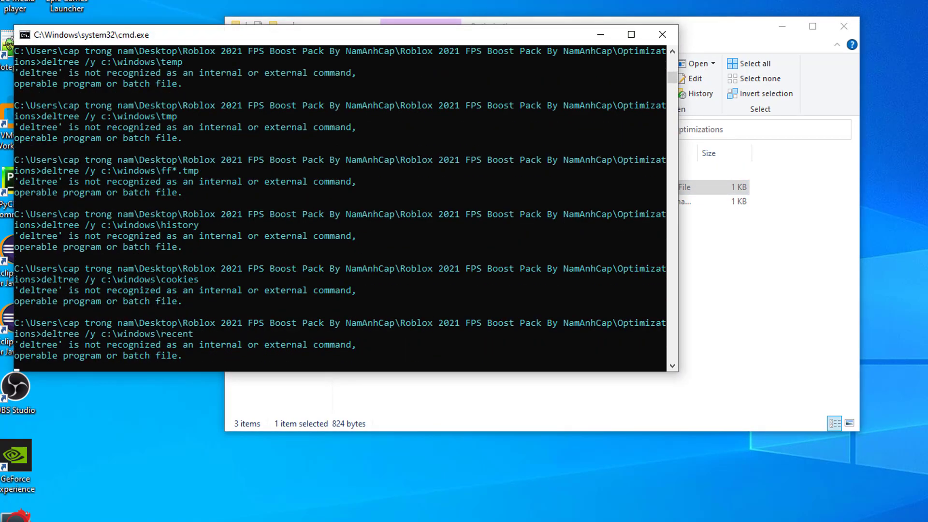
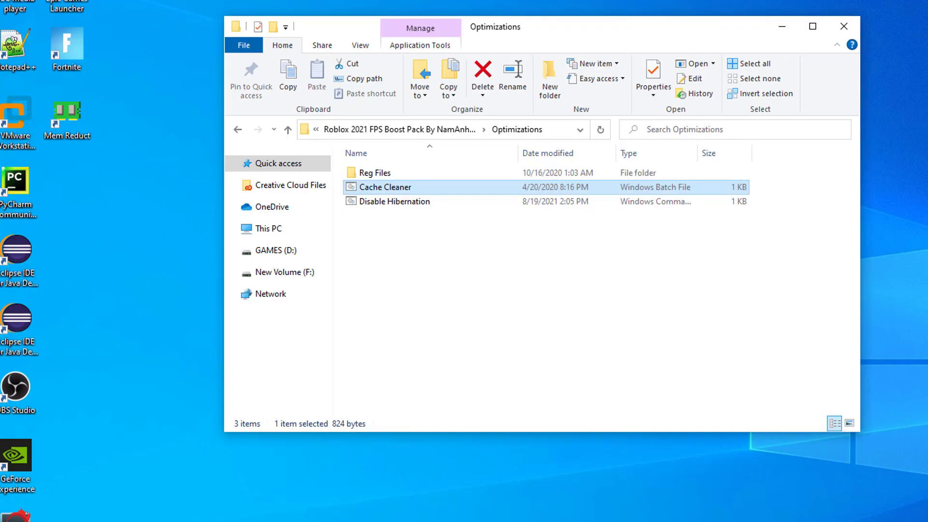
# - Run the Disable Hibernation script from the Optimizations folder and dismiss its console window
pyautogui.click(394, 201)
pyautogui.press('Return')
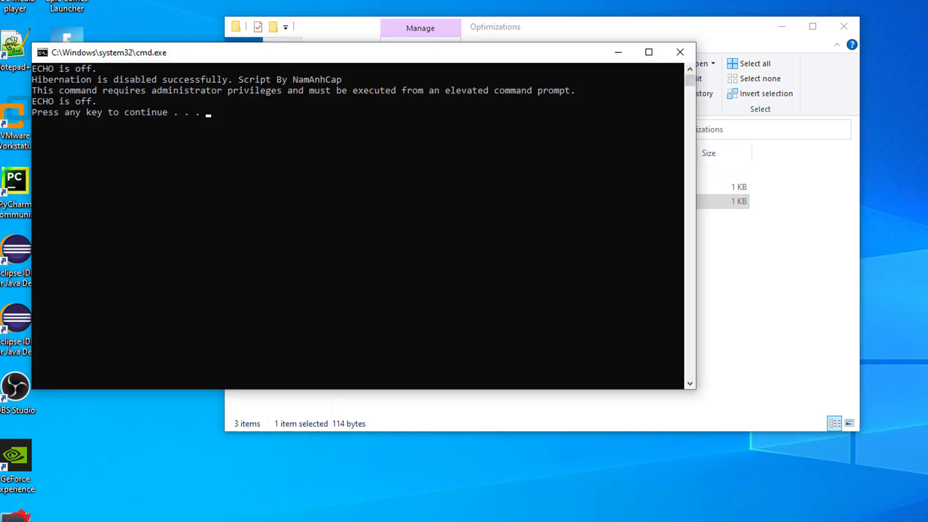
pyautogui.press('Return')
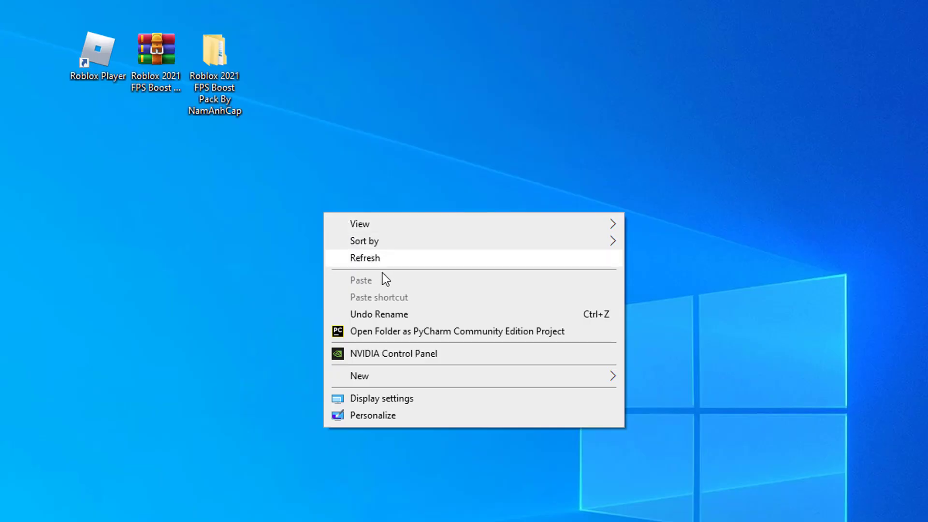
# - Open the NVIDIA Control Panel's per-program 3D settings and add Roblox Game Client as the program to customize
pyautogui.click(408, 353)
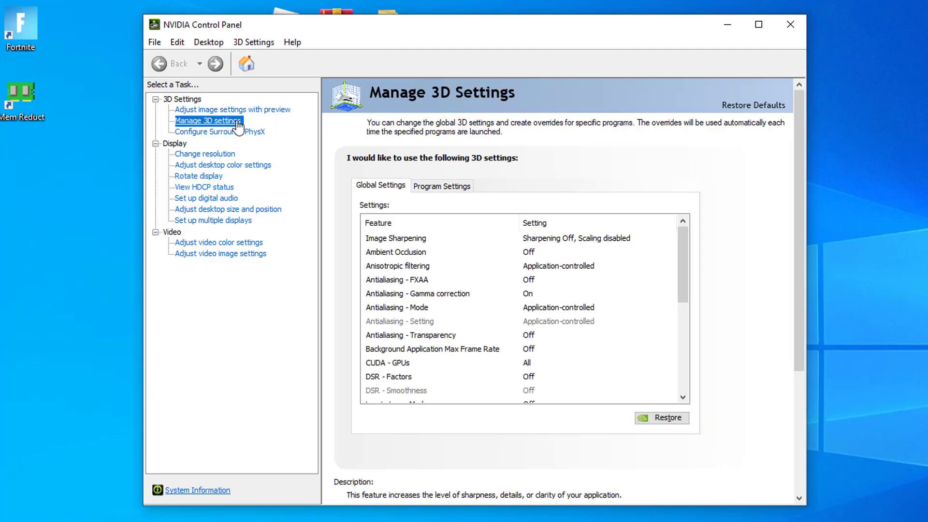
pyautogui.click(434, 190)
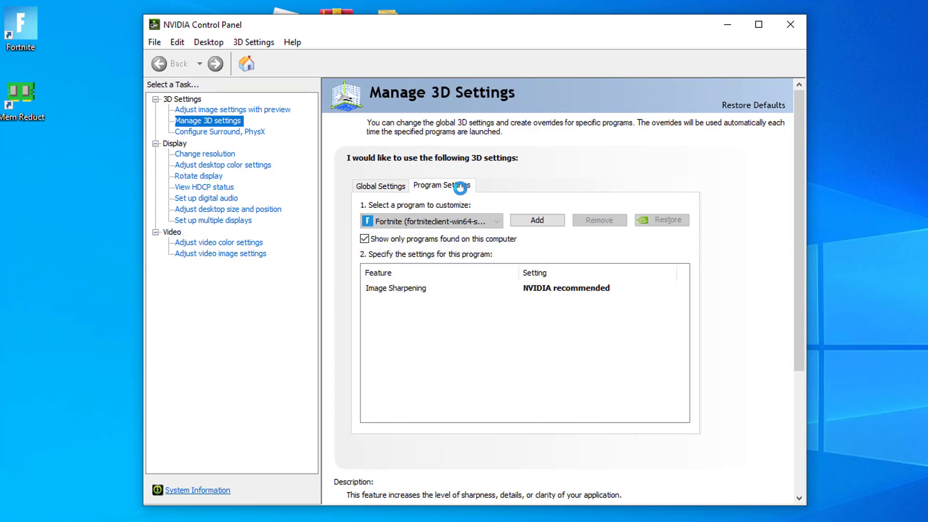
pyautogui.click(537, 220)
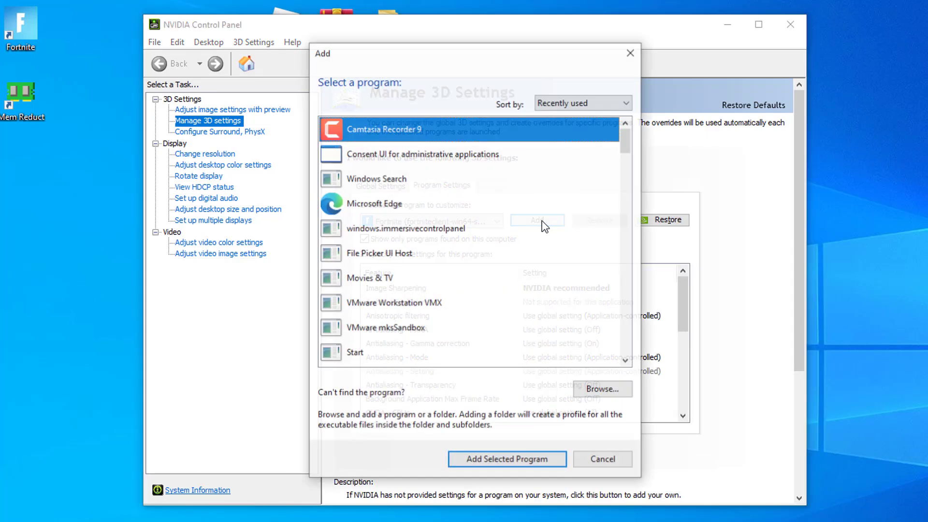
pyautogui.moveTo(629, 147); pyautogui.dragTo(632, 186)
pyautogui.click(385, 203)
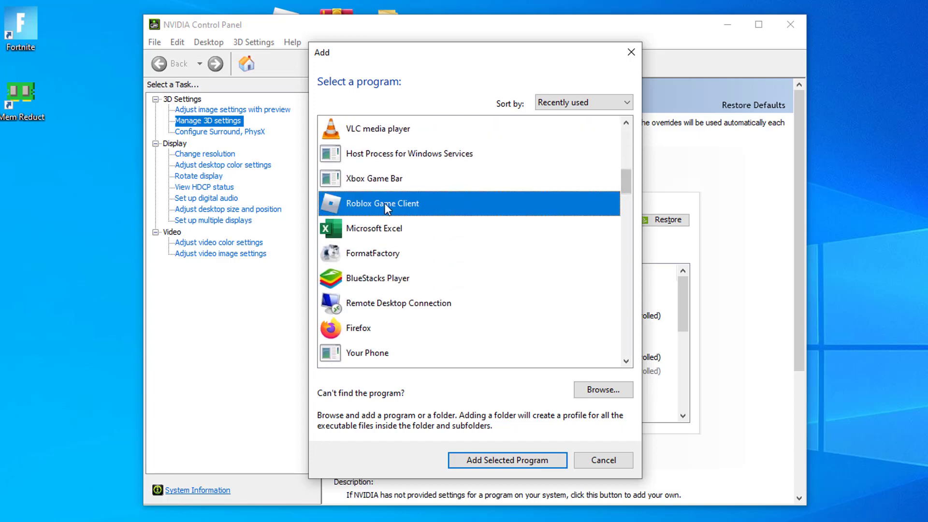
pyautogui.click(512, 460)
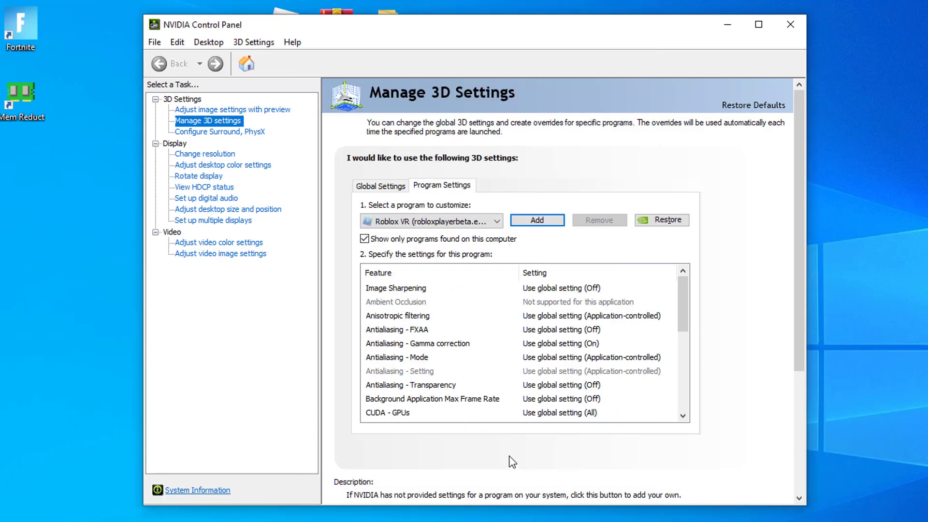
# - Set Roblox's Power management mode to Prefer maximum performance
pyautogui.moveTo(685, 300); pyautogui.dragTo(688, 353)
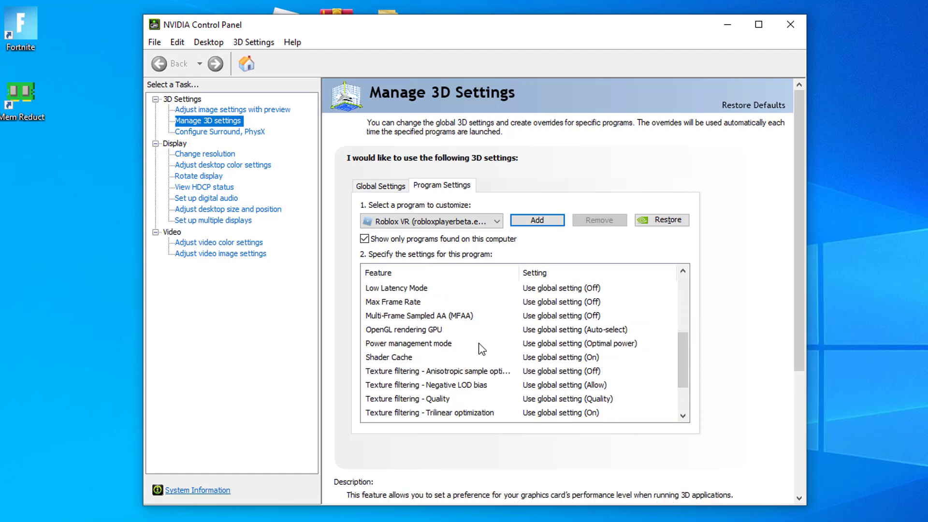
pyautogui.click(481, 349)
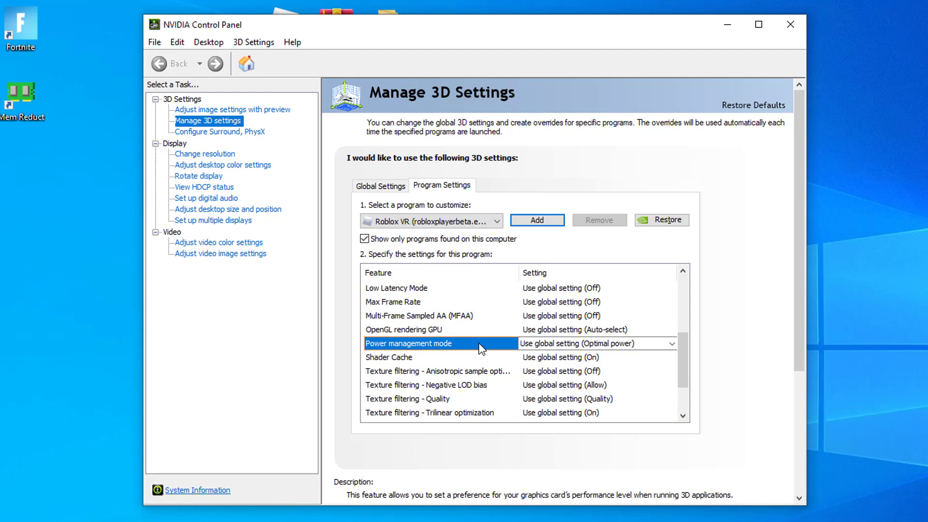
pyautogui.click(668, 344)
pyautogui.click(605, 388)
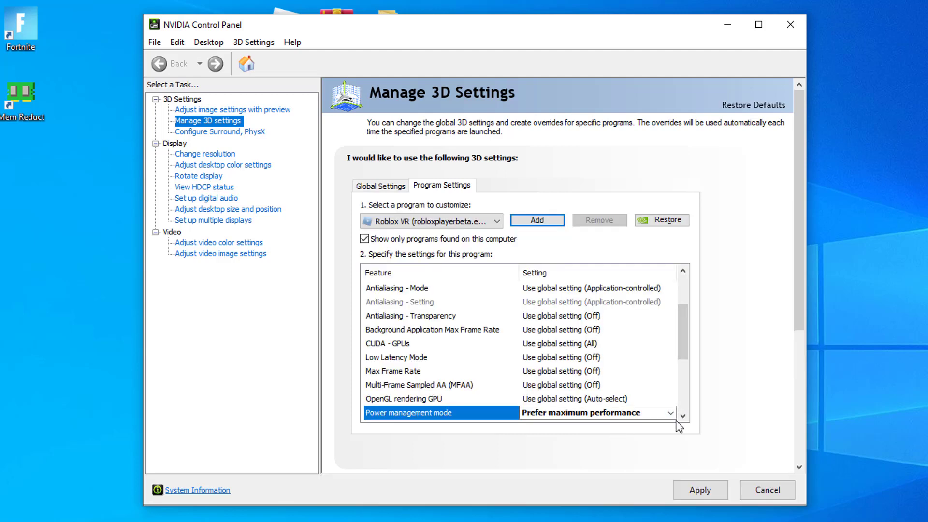
# - Set Texture filtering - Anisotropic sample optimization to Off for Roblox
pyautogui.scroll(-3, 682, 415)
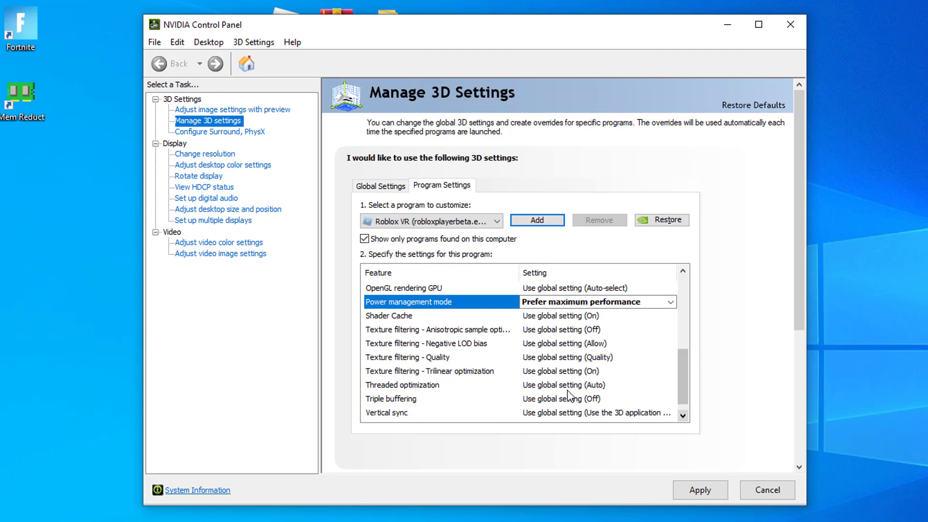
pyautogui.click(444, 331)
pyautogui.click(671, 330)
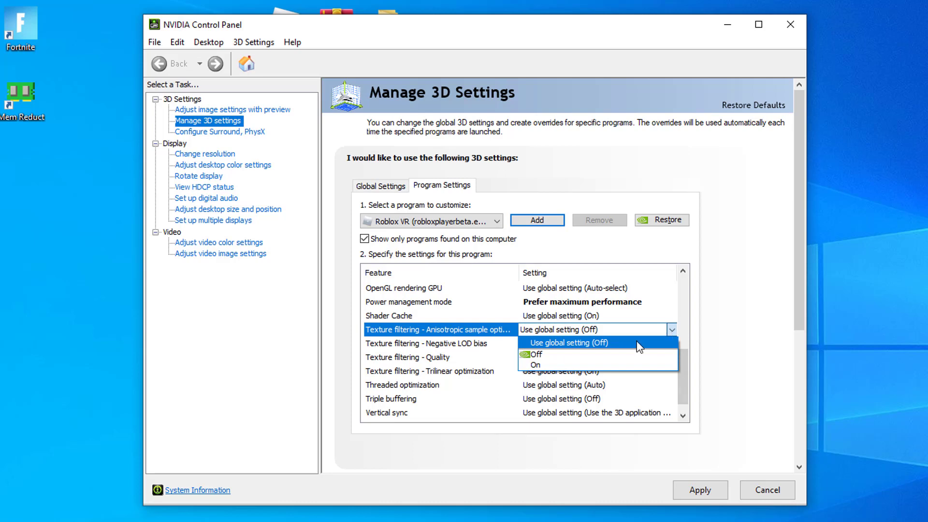
pyautogui.click(558, 353)
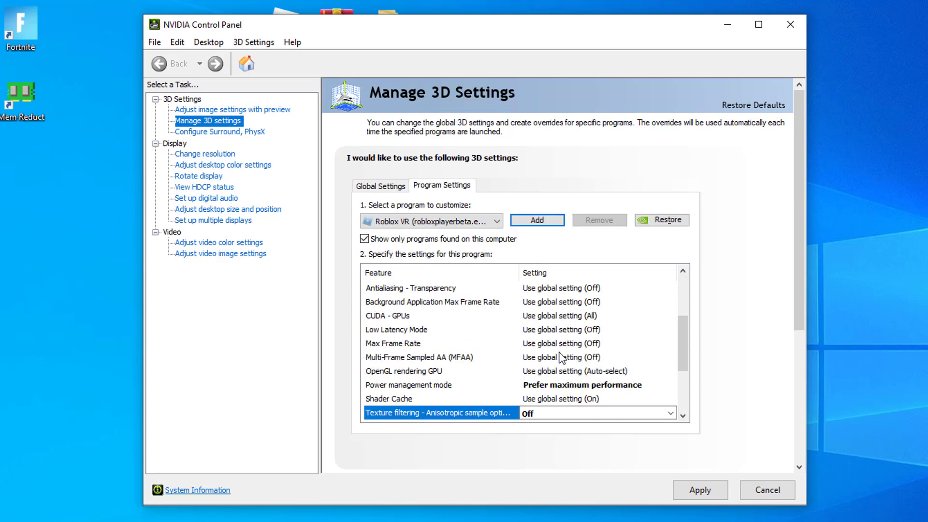
# - Set Texture filtering - Quality to High performance for Roblox
pyautogui.click(684, 417)
pyautogui.click(683, 416)
pyautogui.click(683, 416)
pyautogui.click(684, 416)
pyautogui.click(684, 417)
pyautogui.click(684, 416)
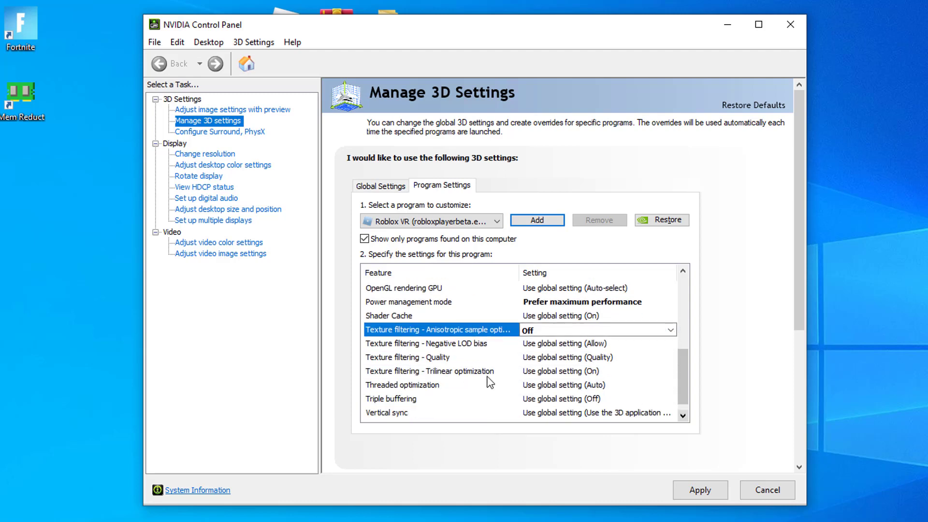
pyautogui.click(437, 357)
pyautogui.click(671, 358)
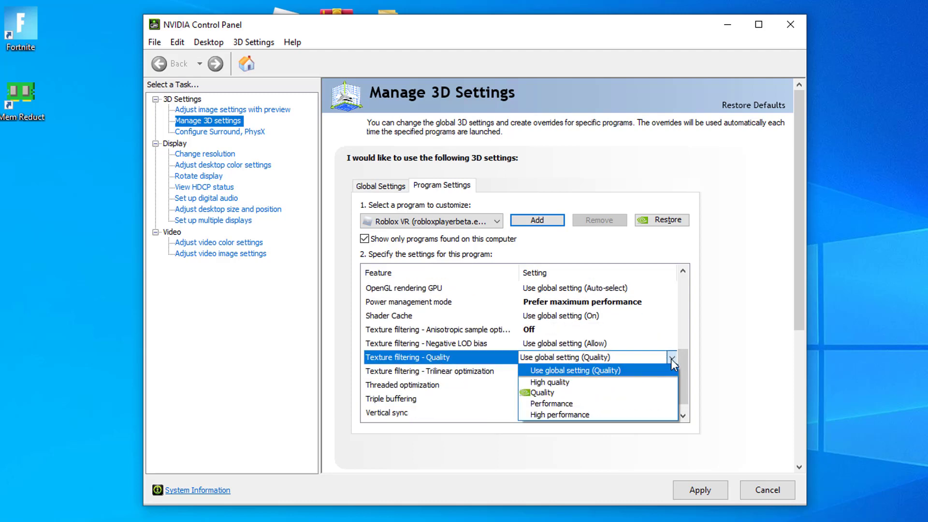
pyautogui.click(598, 415)
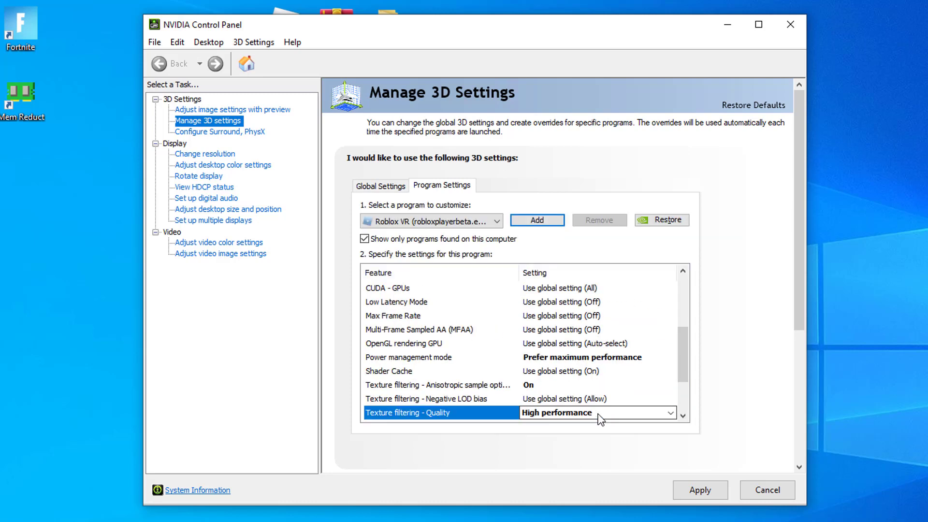
# - Choose On for both Texture filtering - Trilinear optimization and Threaded optimization in the Roblox profile
pyautogui.scroll(-2, 686, 414)
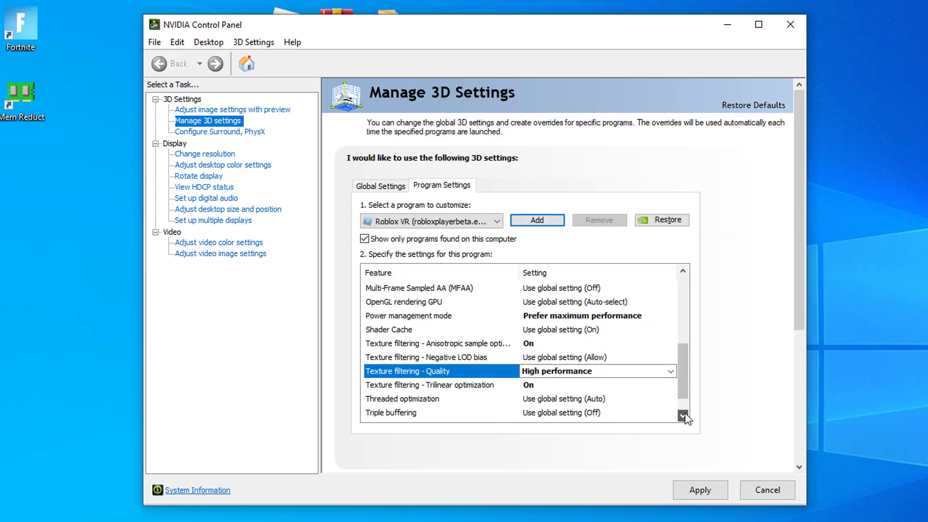
pyautogui.click(478, 358)
pyautogui.click(584, 358)
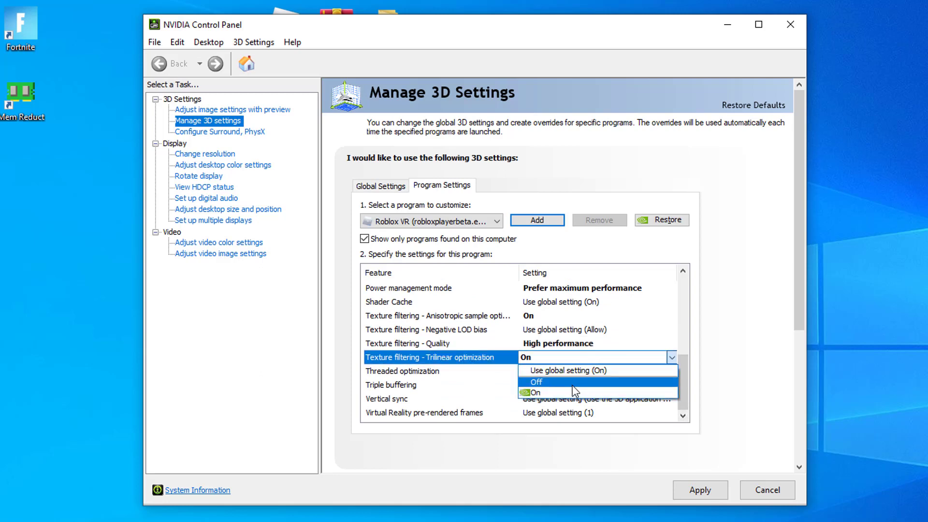
pyautogui.click(550, 389)
pyautogui.click(562, 372)
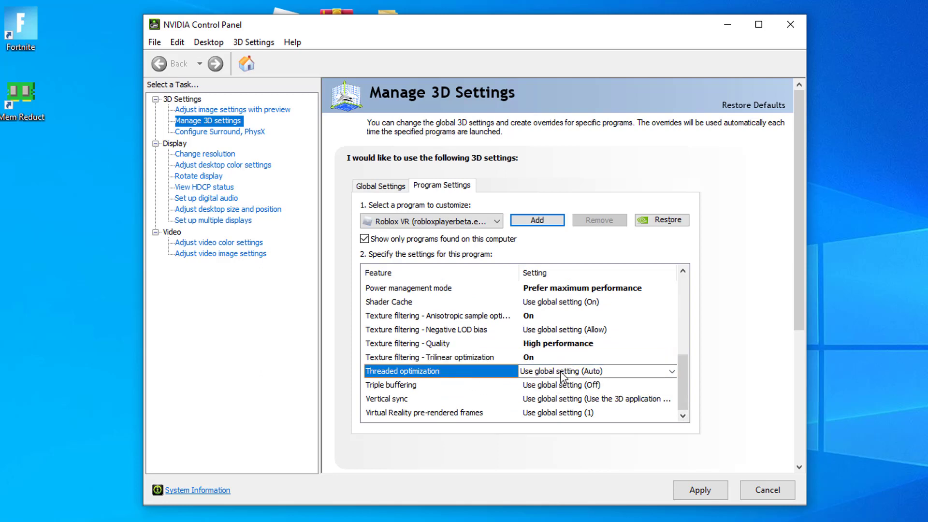
pyautogui.click(594, 372)
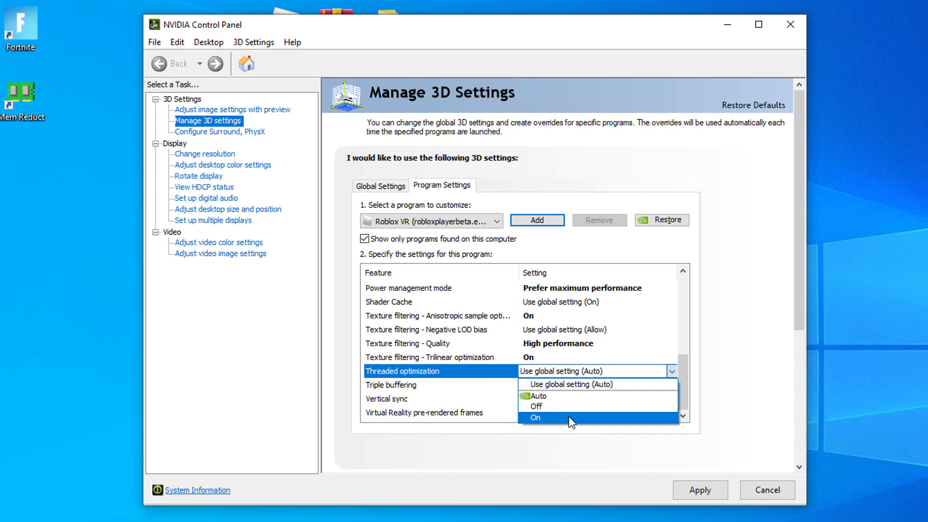
pyautogui.click(571, 418)
# - Set Vertical sync to Fast for Roblox
pyautogui.click(683, 415)
pyautogui.click(683, 416)
pyautogui.click(682, 416)
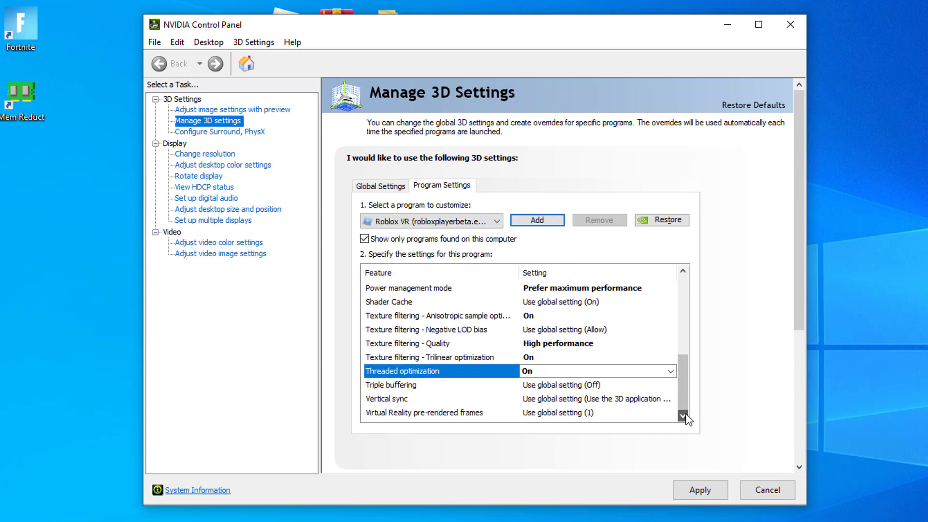
pyautogui.click(533, 403)
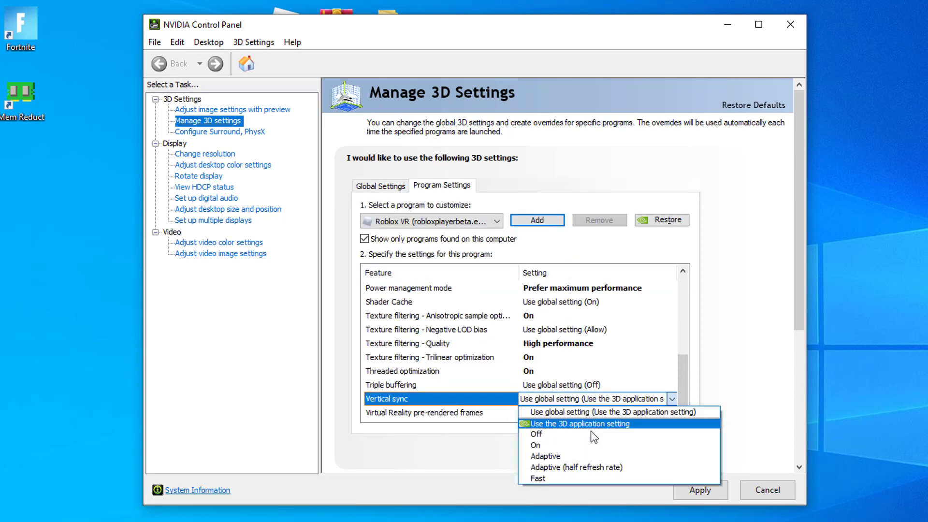
pyautogui.click(582, 477)
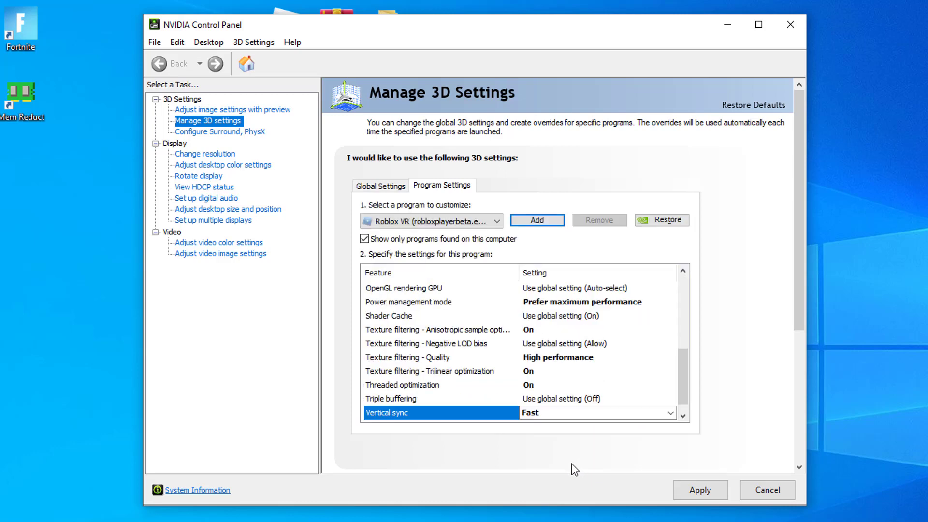
# - Assign the NVIDIA GeForce GTX 1070 Ti as the OpenGL rendering GPU for Roblox
pyautogui.moveTo(686, 366); pyautogui.dragTo(688, 352)
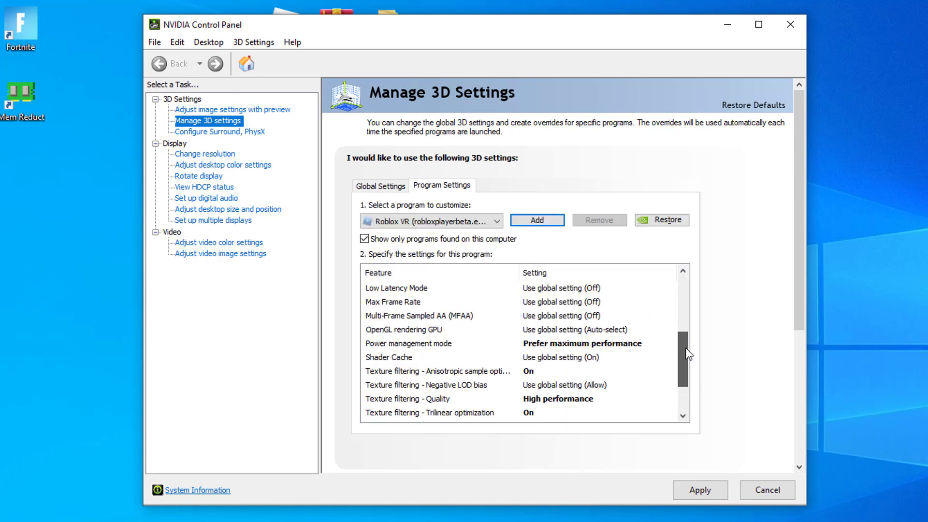
pyautogui.click(435, 329)
pyautogui.click(604, 329)
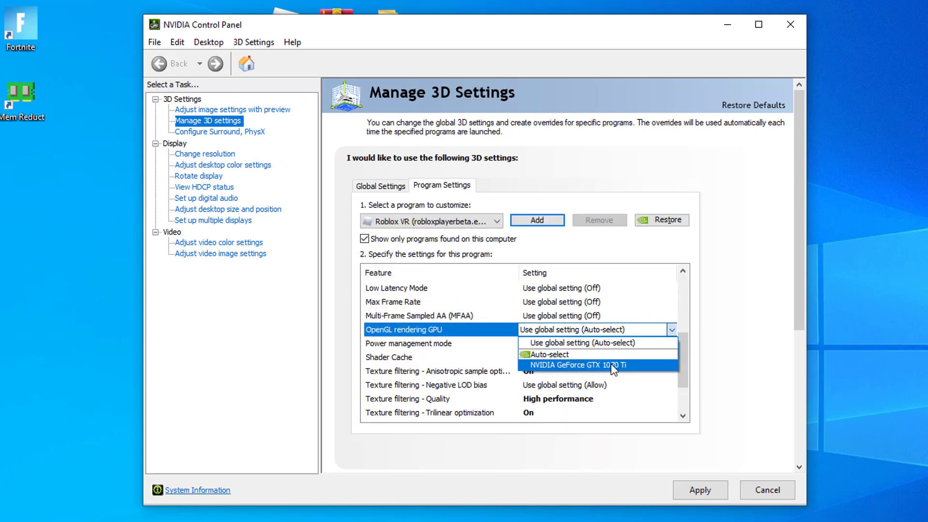
pyautogui.click(611, 365)
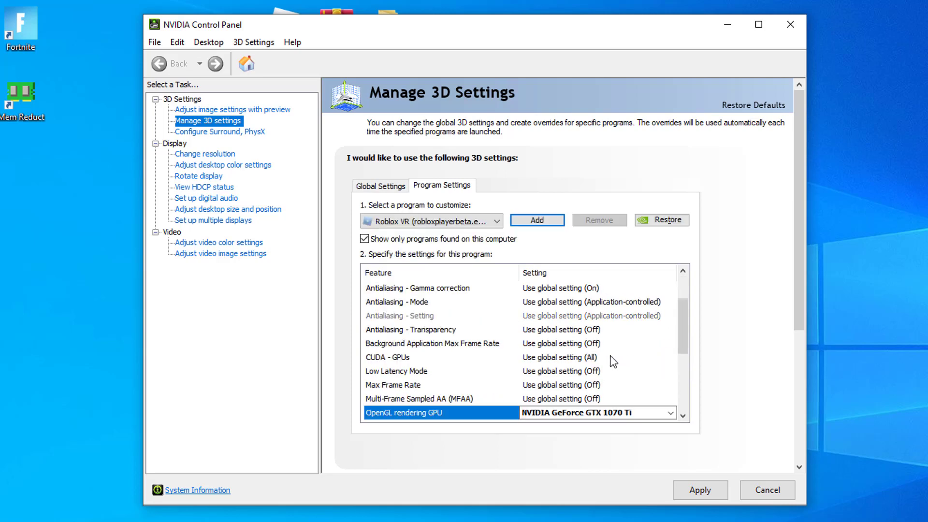
# - Set Multi-Frame Sampled AA (MFAA) and Max Frame Rate to Off, apply the Roblox settings, and close the NVIDIA Control Panel
pyautogui.click(478, 397)
pyautogui.click(571, 399)
pyautogui.click(554, 425)
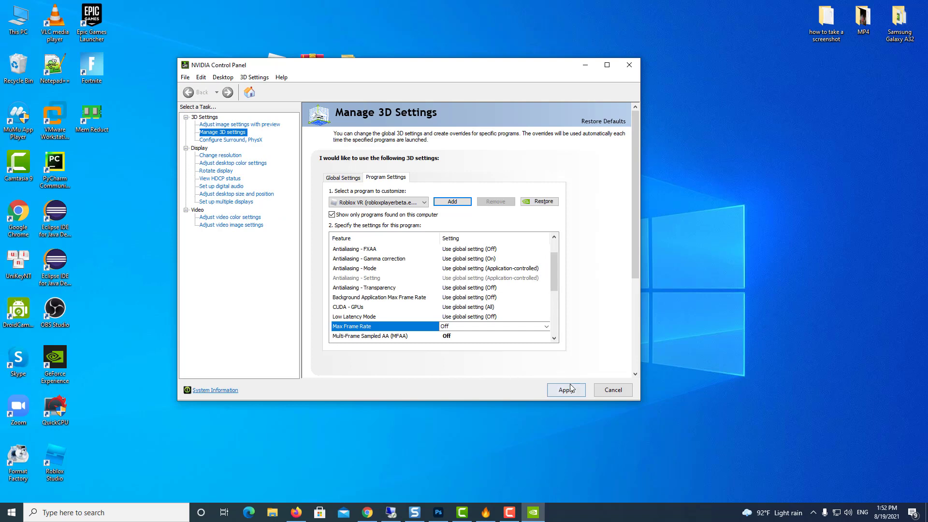
pyautogui.click(578, 391)
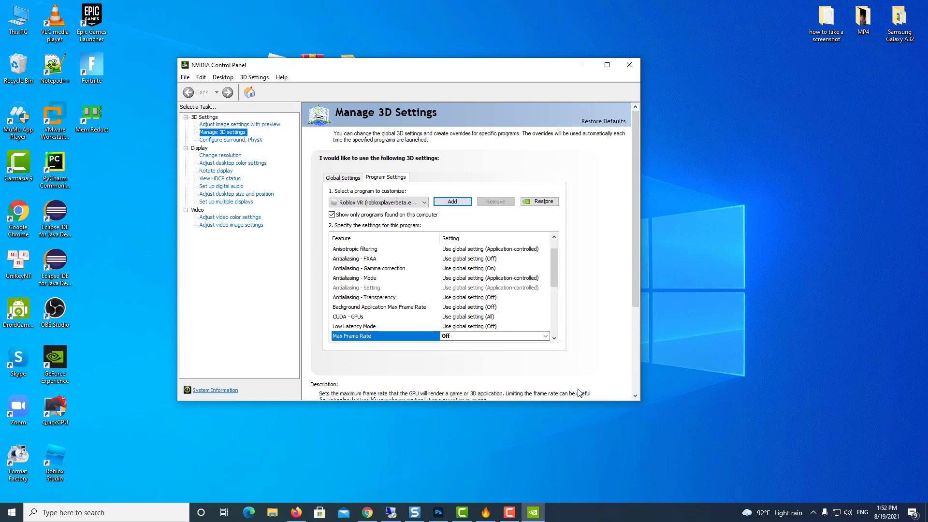
pyautogui.click(627, 65)
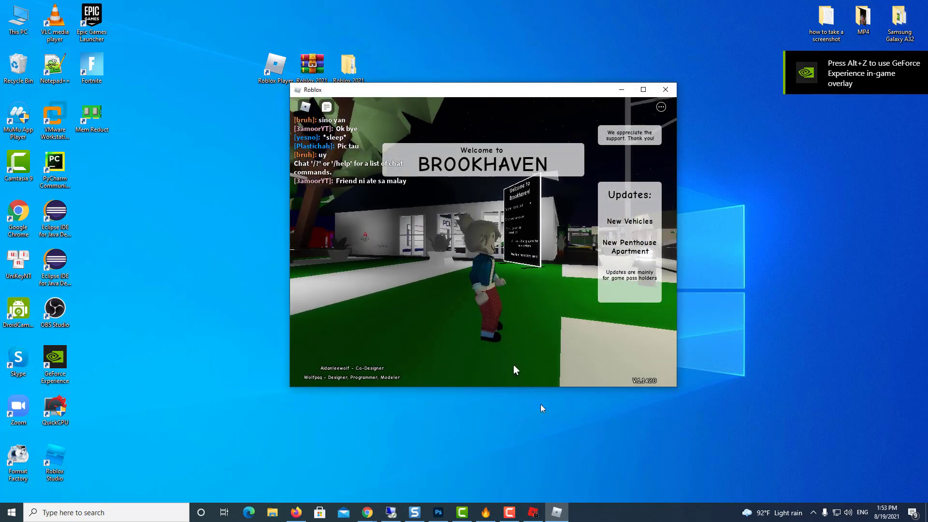
# - Open Task Manager's detailed process list, select RobloxPlayerBeta.exe and widen the Name column to show full process names
pyautogui.rightClick(608, 519)
pyautogui.click(631, 478)
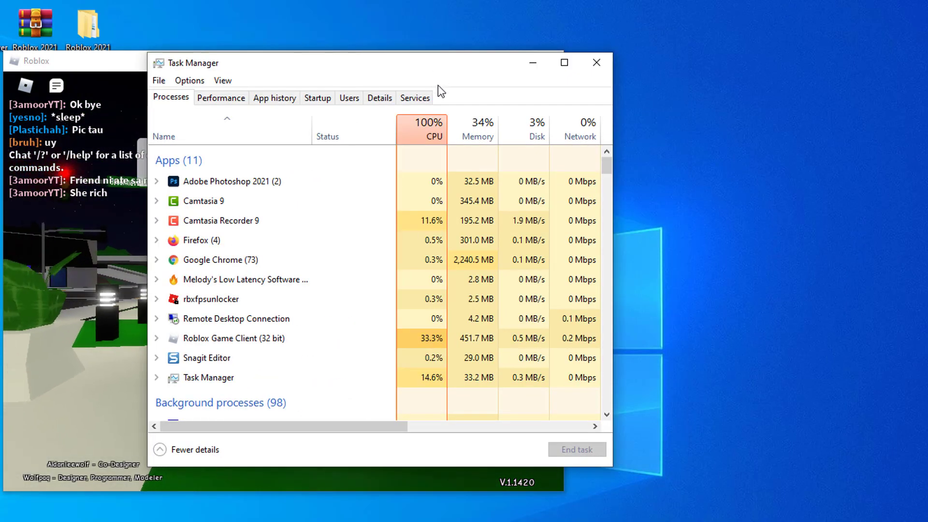
pyautogui.click(379, 98)
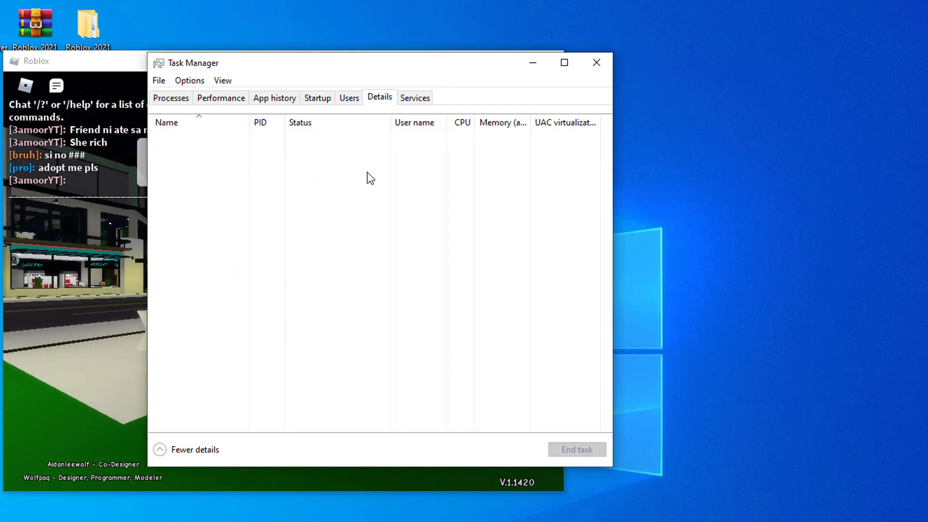
pyautogui.click(303, 252)
pyautogui.press('r')
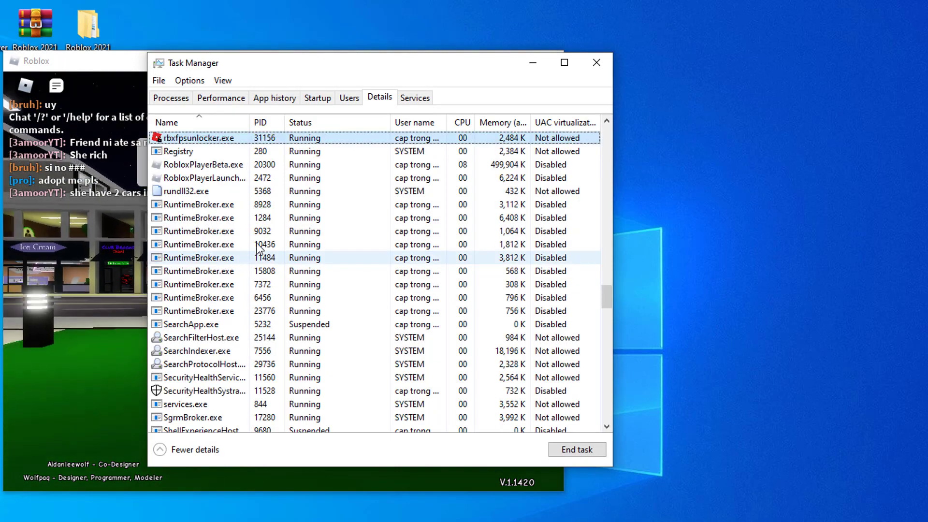
pyautogui.click(249, 165)
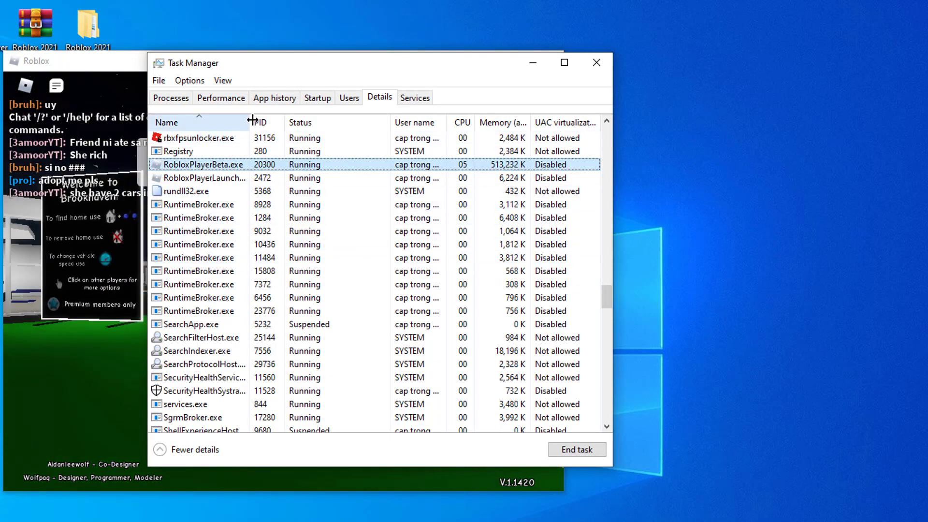
pyautogui.moveTo(250, 122); pyautogui.dragTo(251, 122)
pyautogui.moveTo(308, 121); pyautogui.dragTo(312, 122)
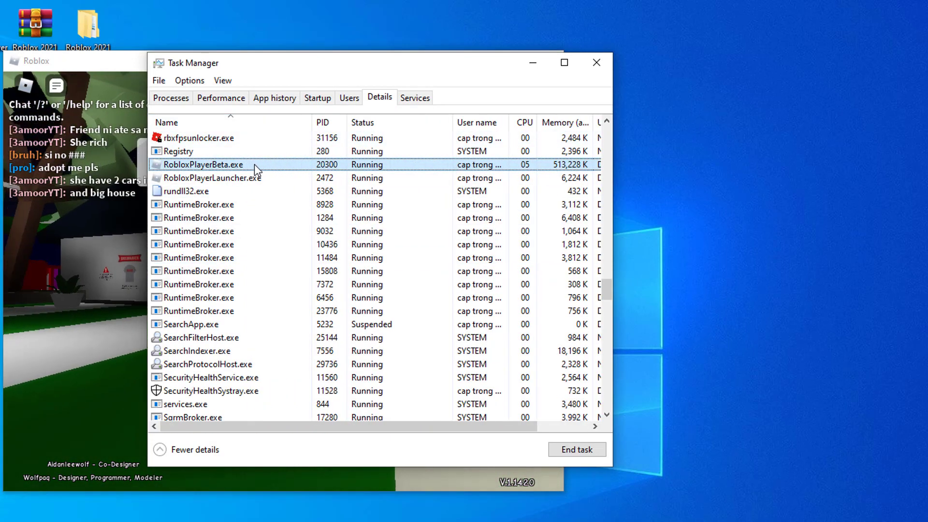
# - Set the priority of RobloxPlayerBeta.exe to High and confirm the change
pyautogui.rightClick(255, 164)
pyautogui.moveTo(324, 225)
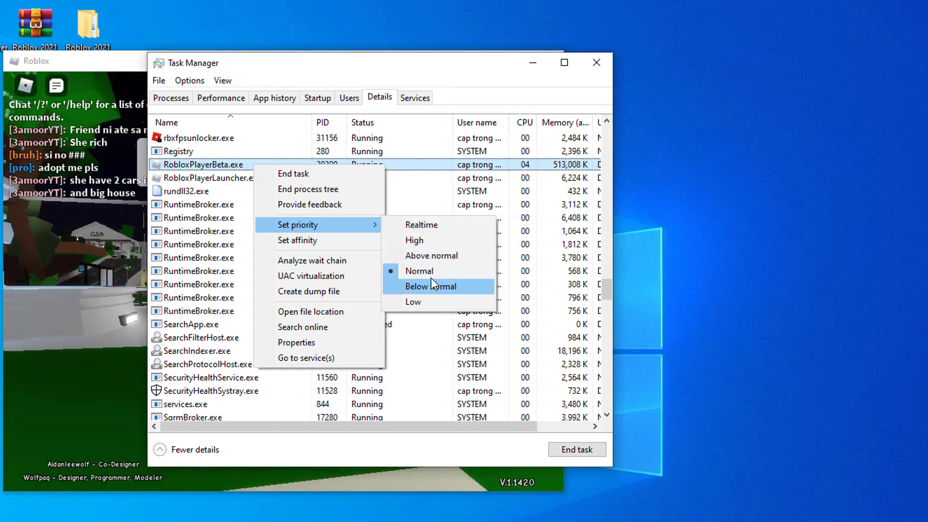
pyautogui.click(428, 241)
pyautogui.click(276, 322)
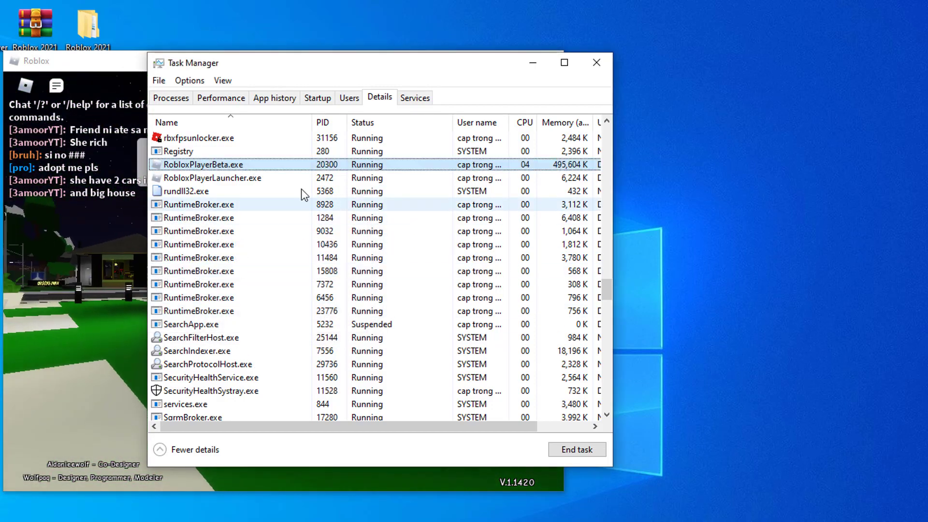
# - Set the priority of RobloxPlayerLauncher.exe to High, confirm the change, and close Task Manager and Roblox
pyautogui.click(285, 177)
pyautogui.rightClick(285, 174)
pyautogui.moveTo(356, 236)
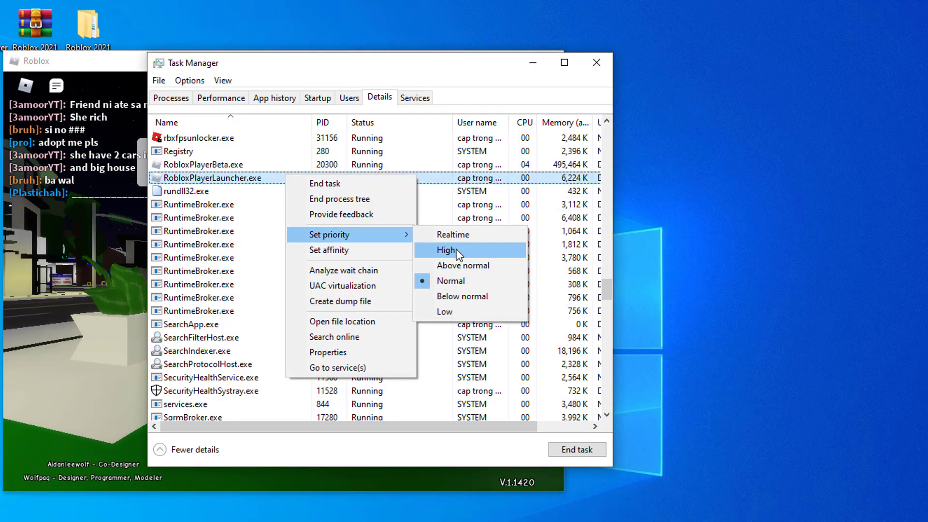
pyautogui.click(457, 250)
pyautogui.click(273, 321)
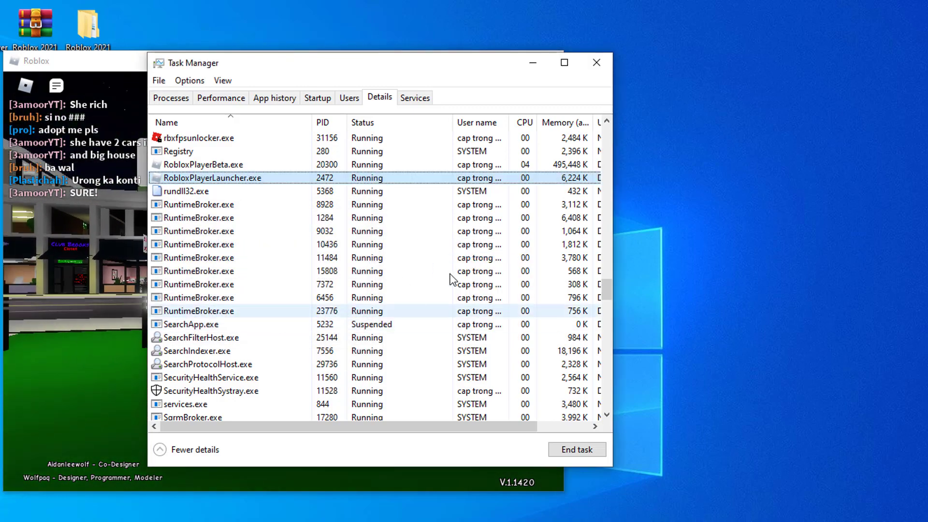
pyautogui.click(601, 67)
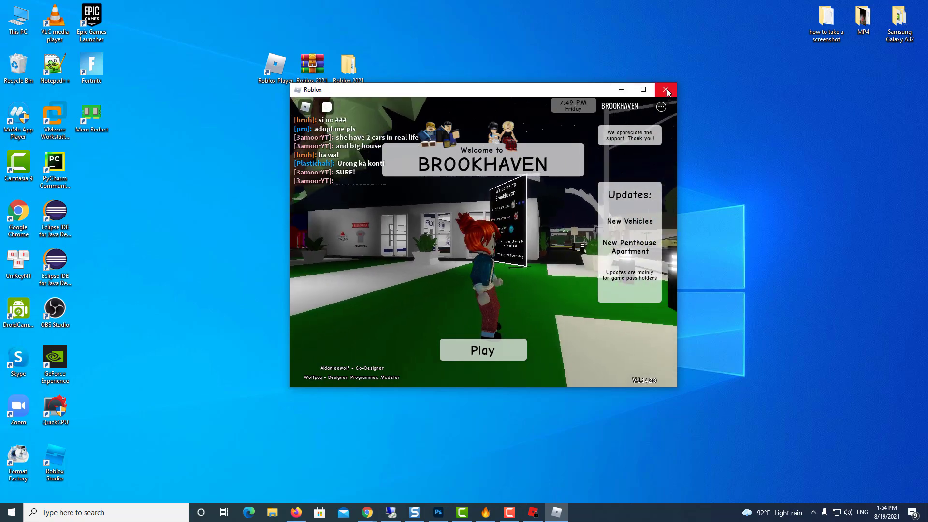
pyautogui.click(665, 89)
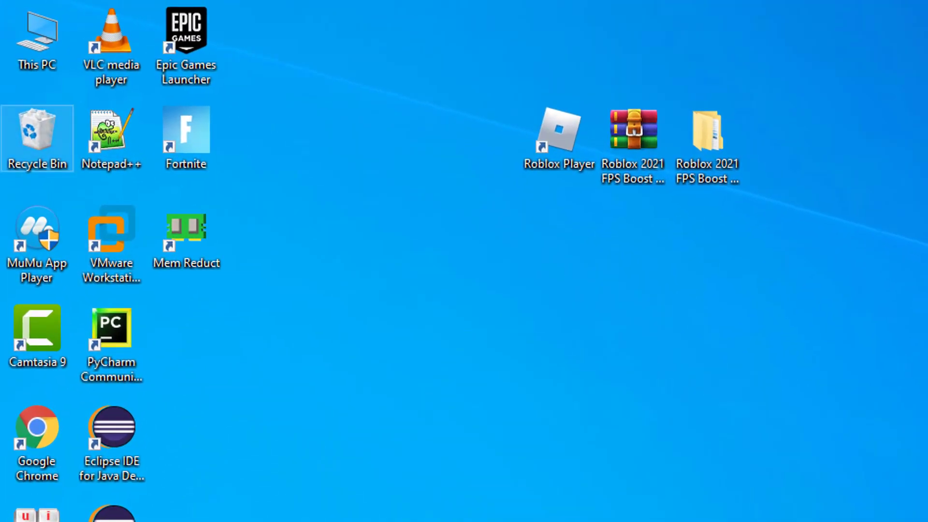
# - Open the Performance Options through This PC's properties and the advanced system settings
pyautogui.rightClick(28, 43)
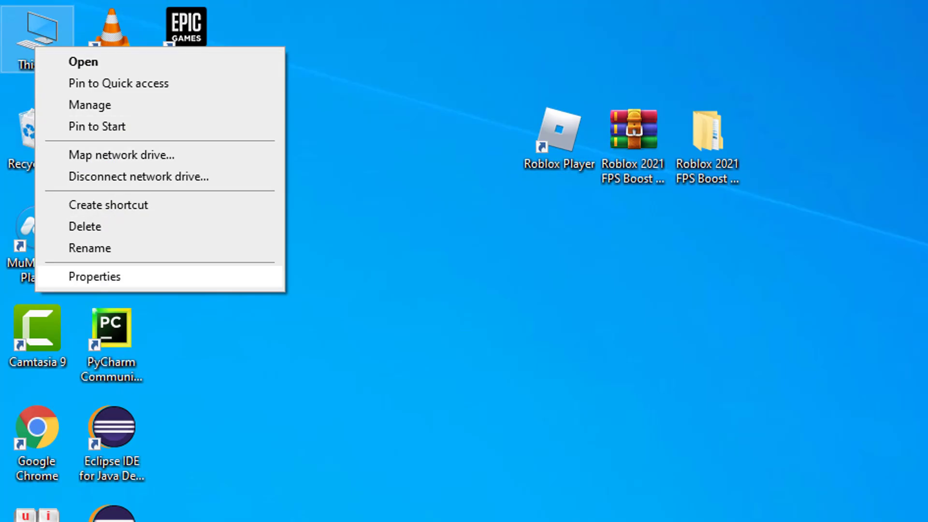
pyautogui.click(94, 276)
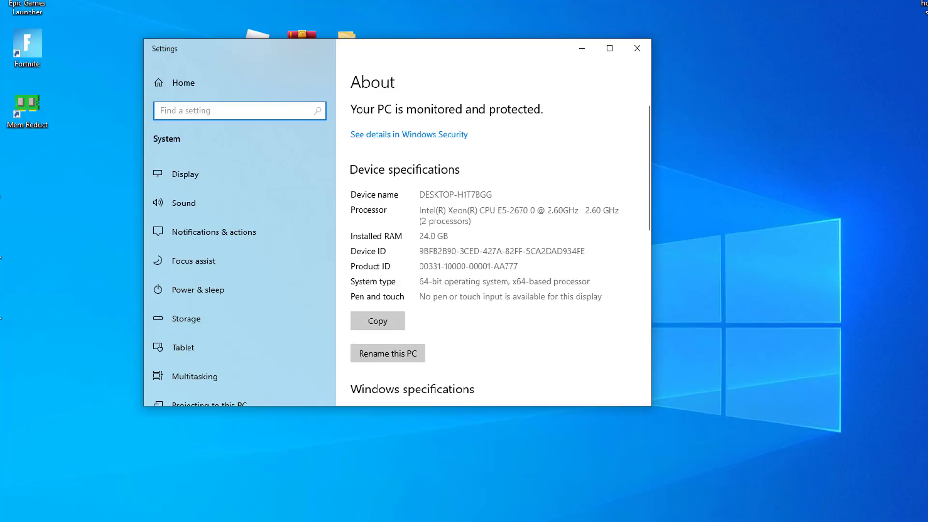
pyautogui.scroll(-8, 493, 222)
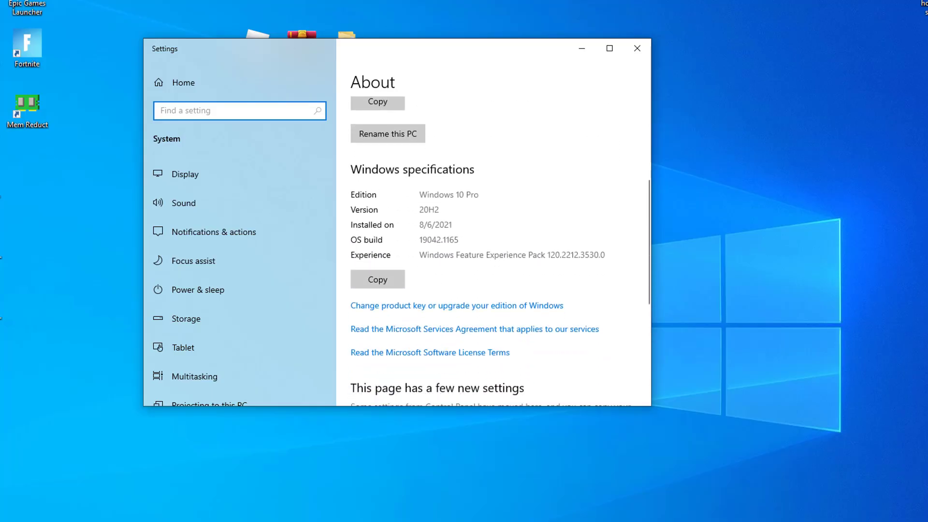
pyautogui.scroll(-2, 493, 222)
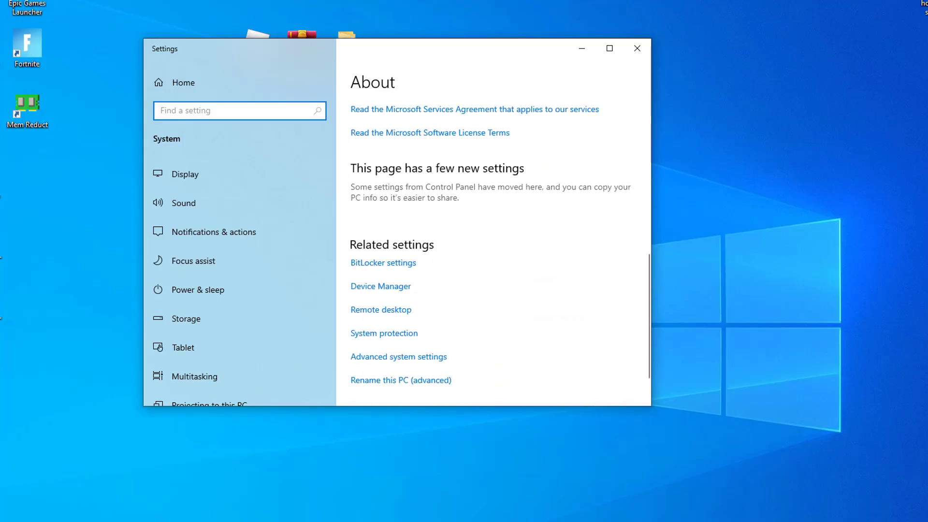
pyautogui.click(399, 357)
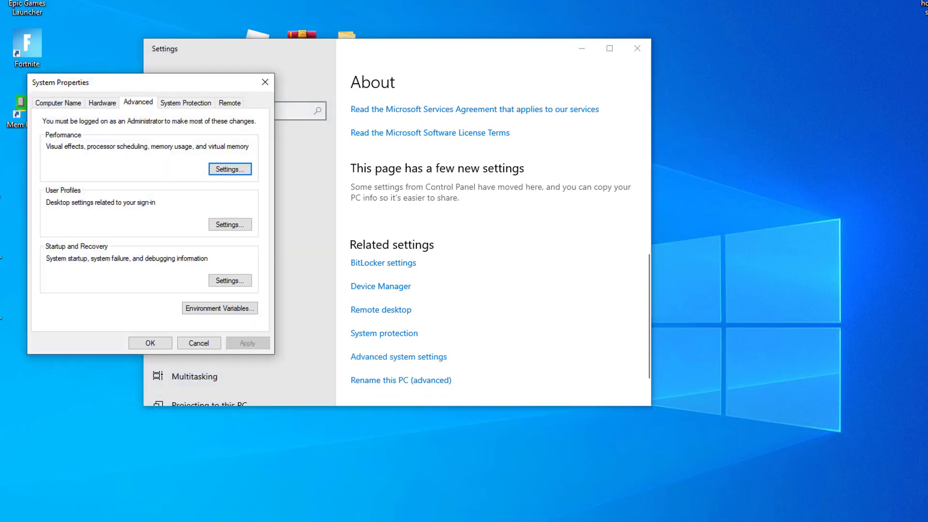
pyautogui.scroll(10, 493, 222)
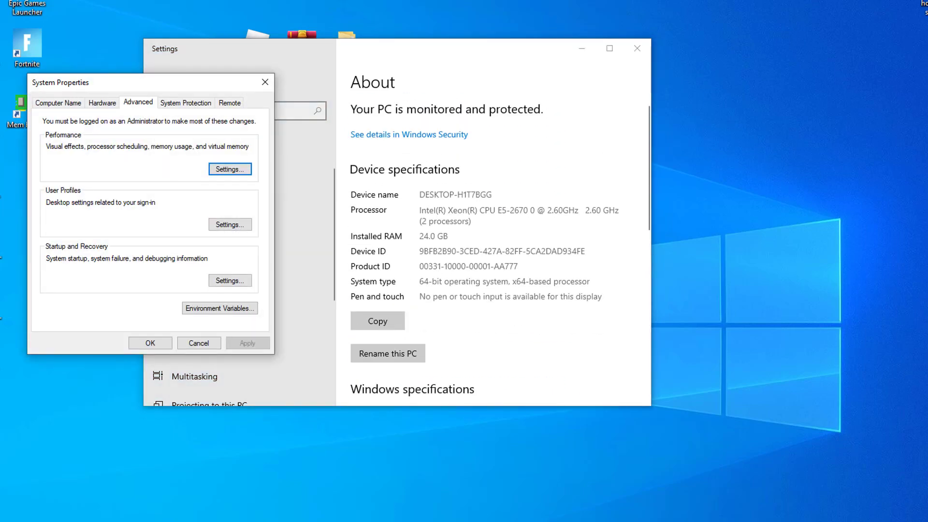
pyautogui.press('Return')
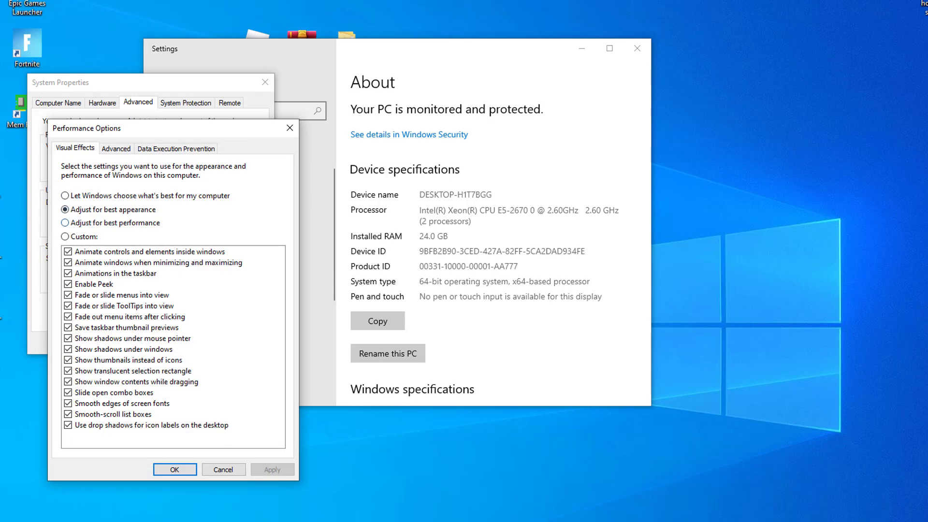
# - Adjust visual effects for best performance, keeping only smooth screen font edges and thumbnails instead of icons, and apply and close the system dialogs
pyautogui.click(65, 222)
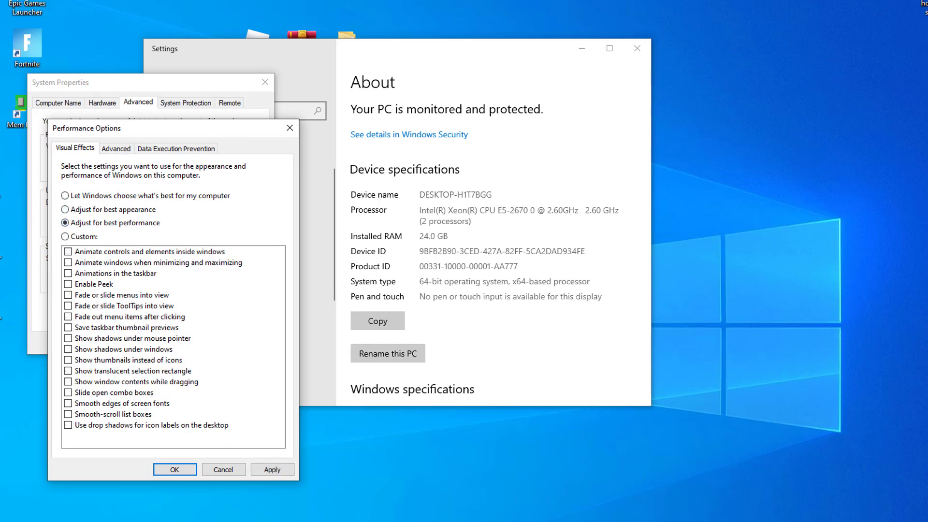
pyautogui.click(69, 403)
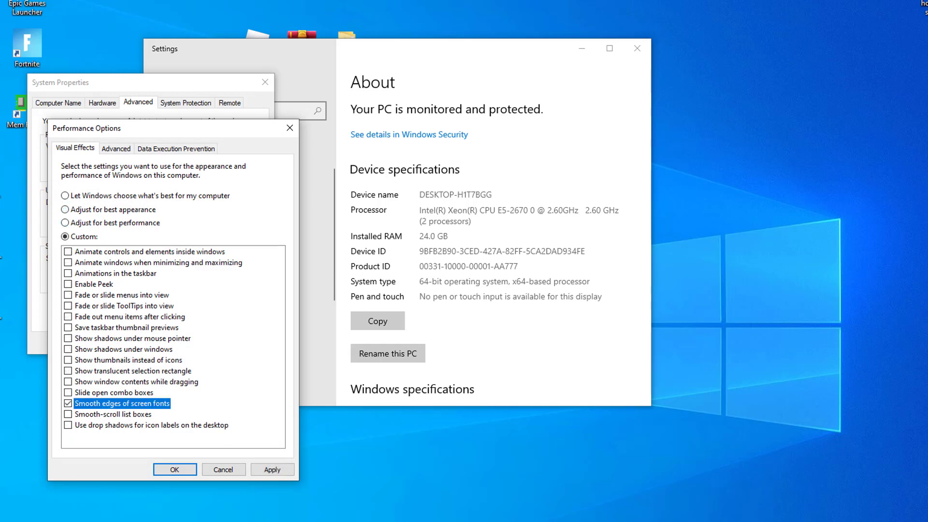
pyautogui.click(69, 360)
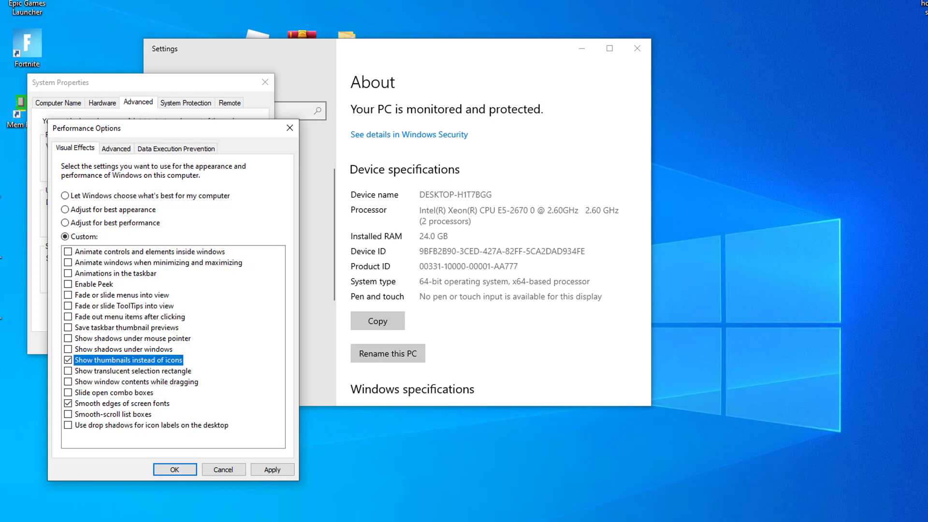
pyautogui.click(272, 469)
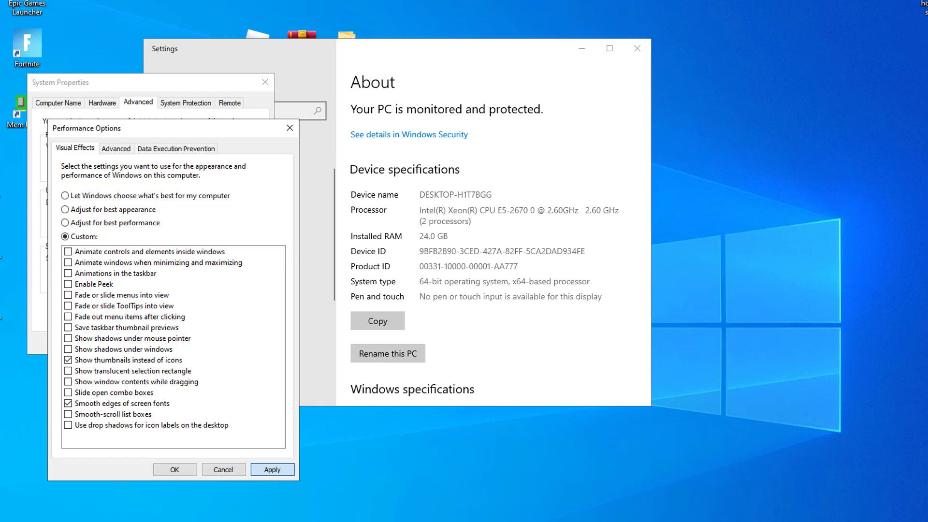
pyautogui.press('Return')
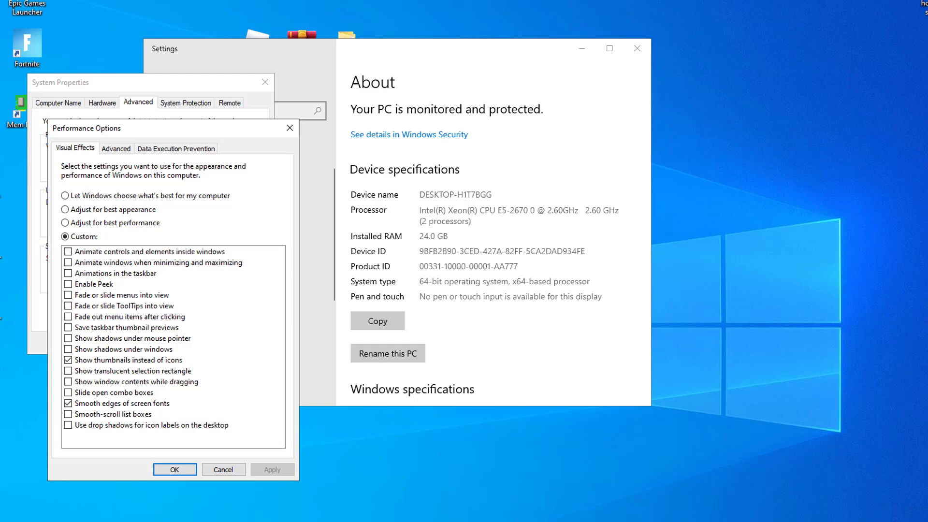
pyautogui.click(174, 469)
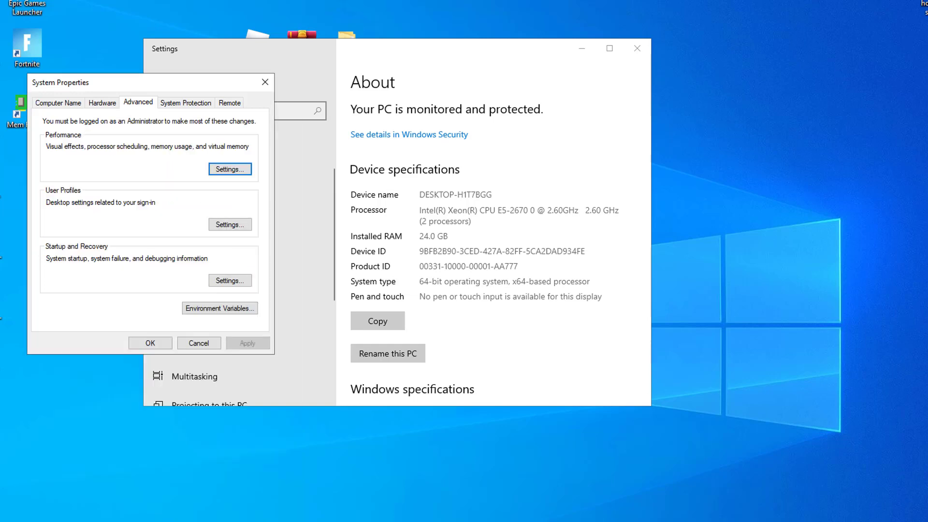
pyautogui.click(150, 343)
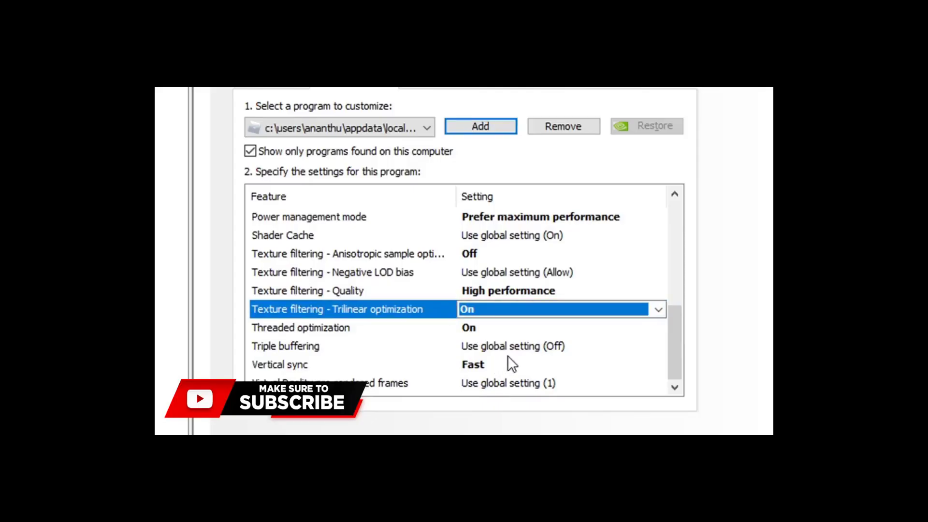
# - Check the trilinear optimization options and set Vertical sync to Fast for the selected Roblox program
pyautogui.scroll(1, 509, 356)
pyautogui.click(509, 358)
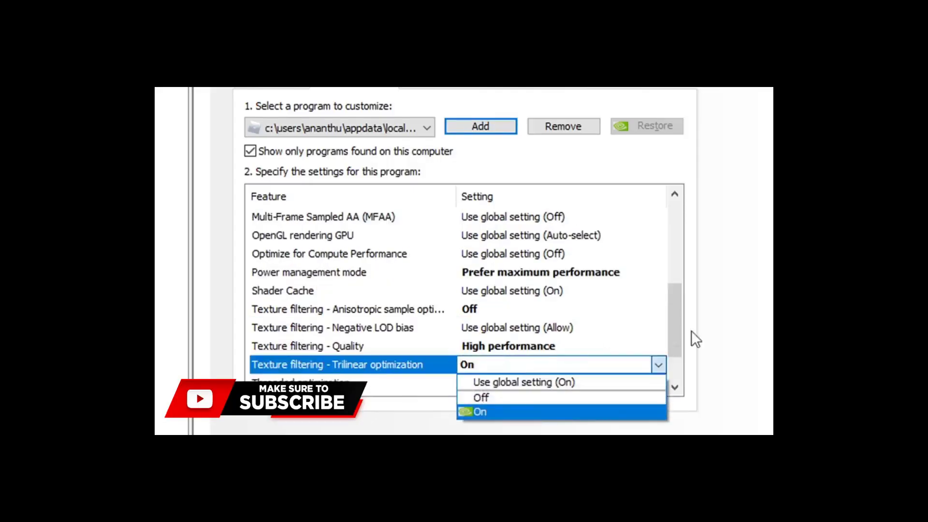
pyautogui.moveTo(681, 323); pyautogui.dragTo(683, 373)
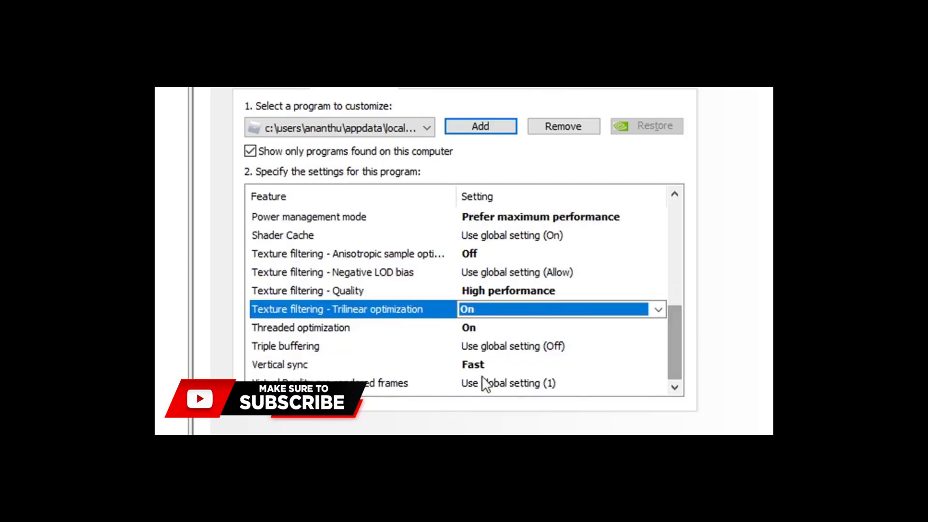
pyautogui.click(493, 364)
pyautogui.click(517, 363)
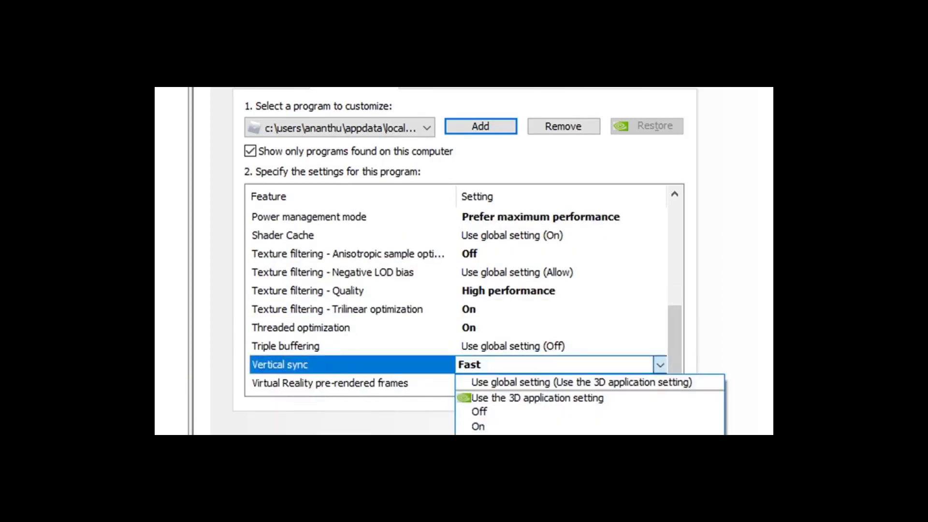
pyautogui.click(479, 470)
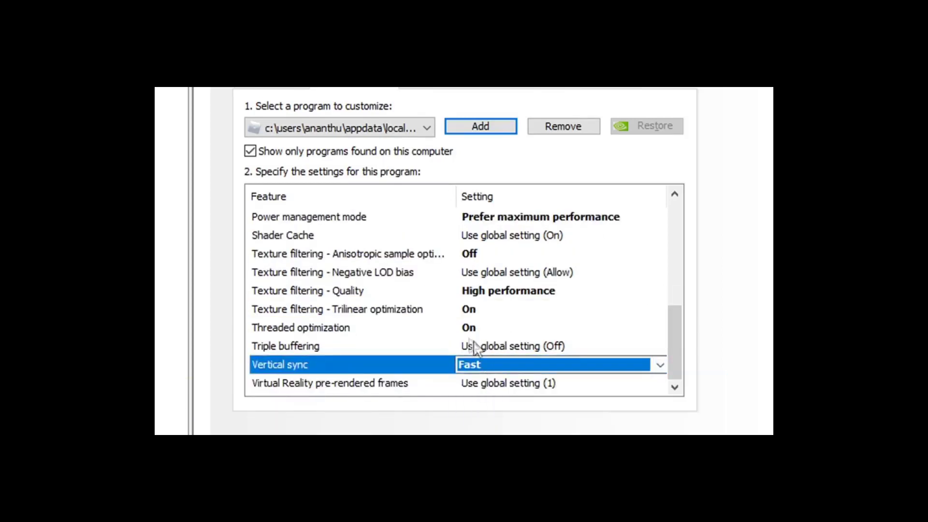
# - Assign the GeForce GTX 950 as the OpenGL rendering GPU and set Multi-Frame Sampled AA (MFAA) to Off
pyautogui.moveTo(675, 328); pyautogui.dragTo(691, 288)
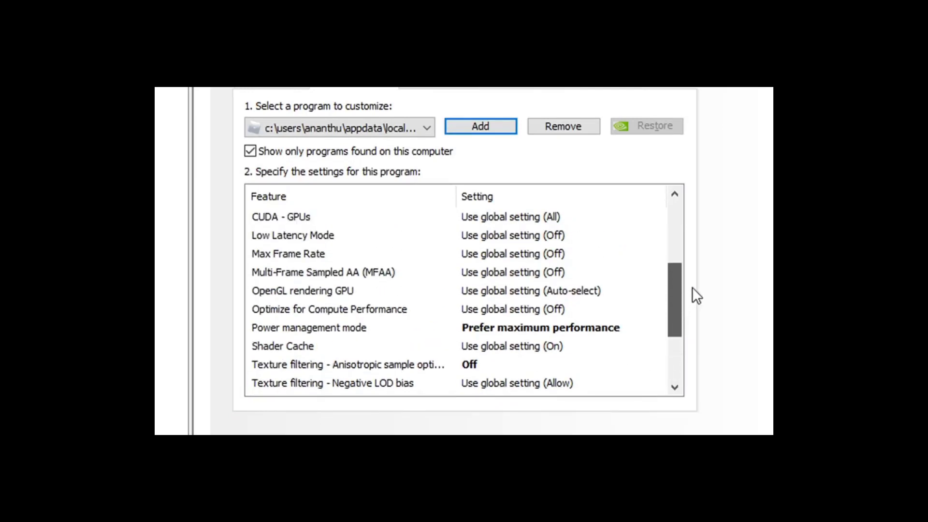
pyautogui.click(585, 290)
pyautogui.click(575, 292)
pyautogui.click(531, 340)
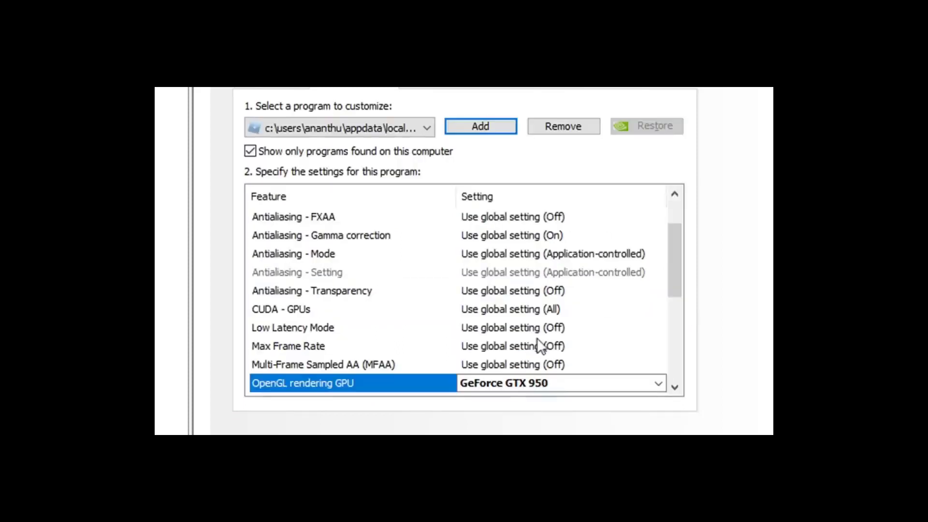
pyautogui.click(525, 364)
pyautogui.click(524, 365)
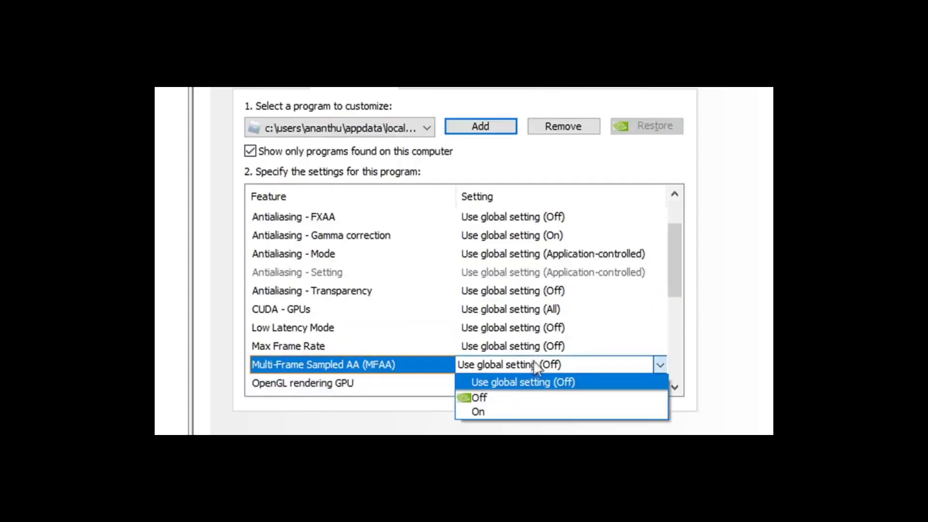
pyautogui.click(486, 395)
# - Check the Max Frame Rate options for the Roblox program and close the NVIDIA Control Panel
pyautogui.click(522, 363)
pyautogui.click(523, 364)
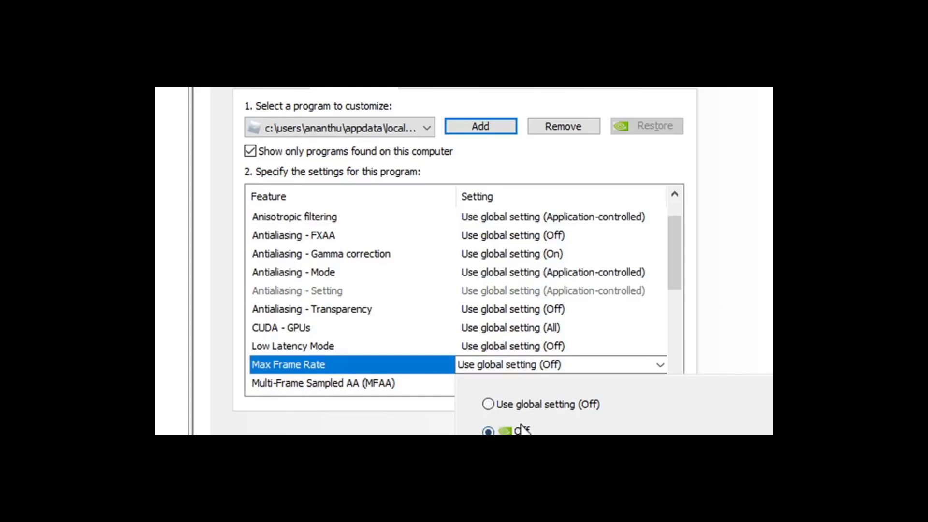
pyautogui.press('Escape')
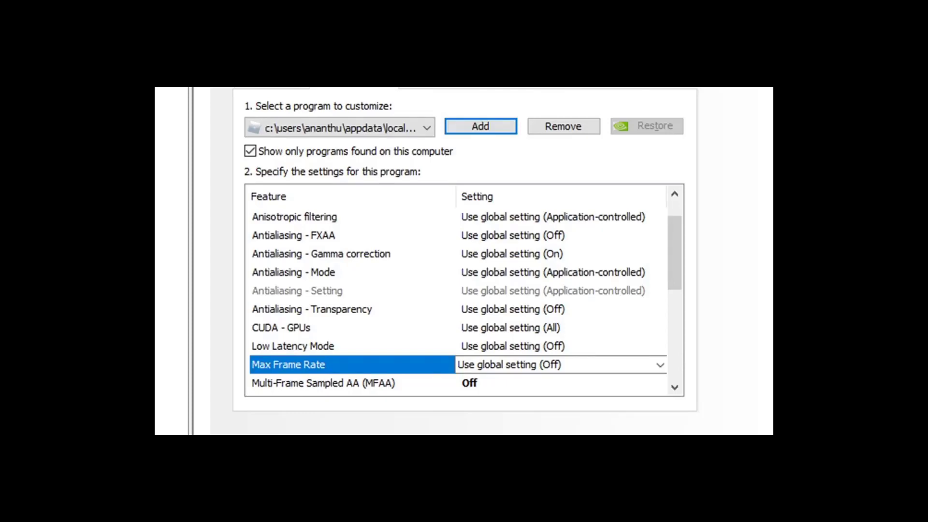
pyautogui.scroll(1, 465, 300)
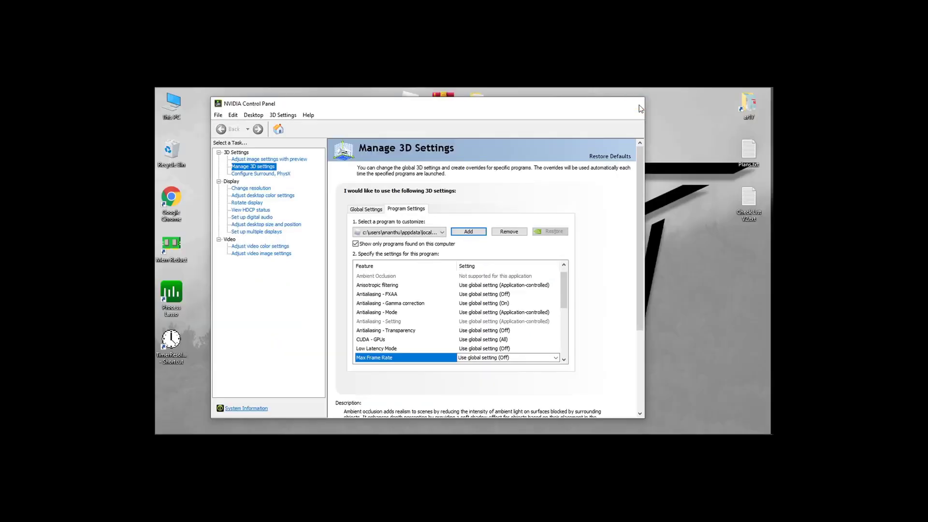
pyautogui.click(636, 102)
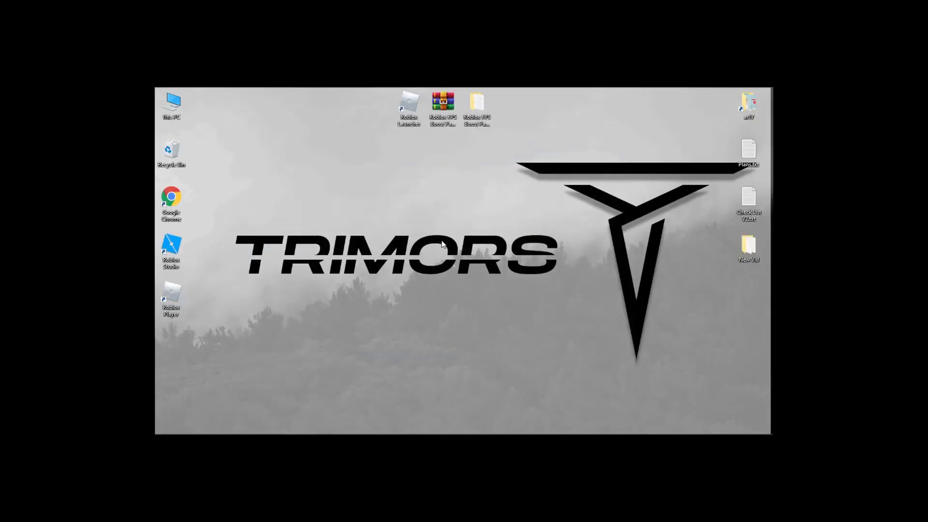
# - Switch to the running Roblox game, open Task Manager and go to the process details of Roblox Game Client (32 bit)
pyautogui.click(366, 426)
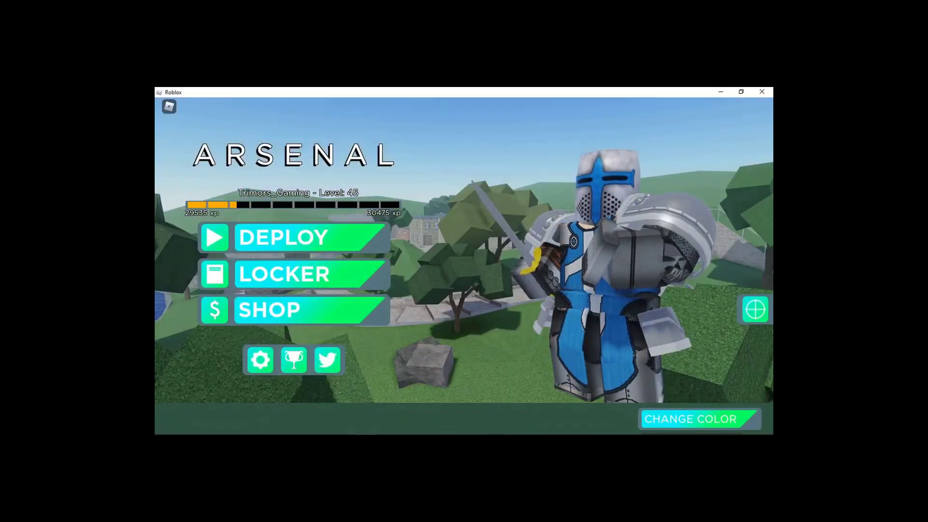
pyautogui.rightClick(458, 428)
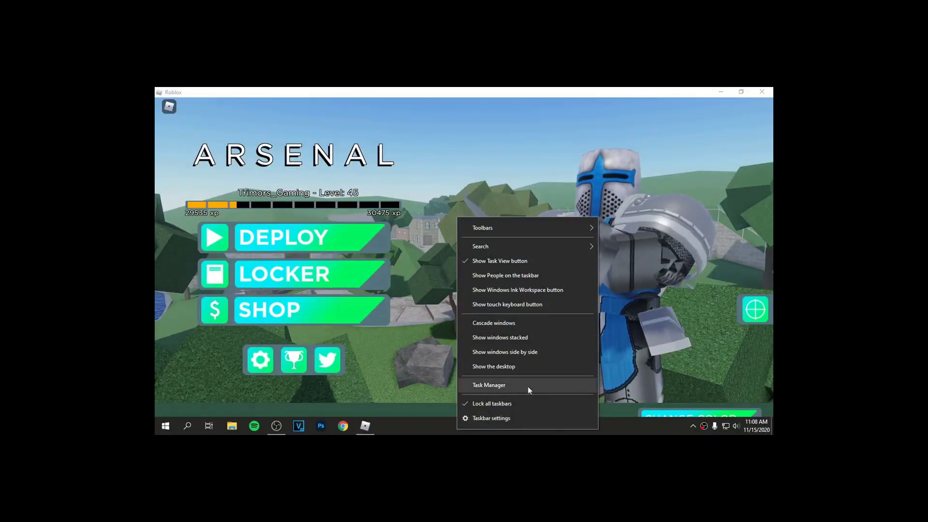
pyautogui.click(503, 385)
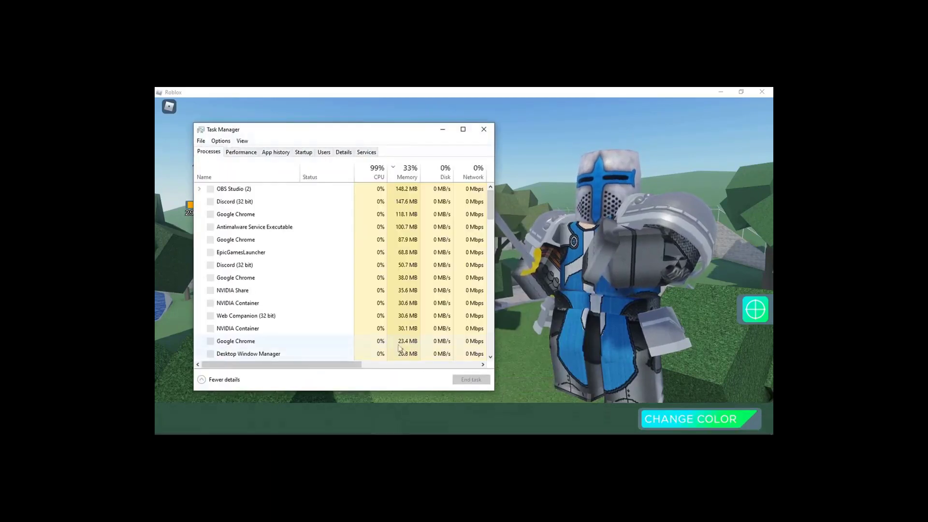
pyautogui.click(278, 194)
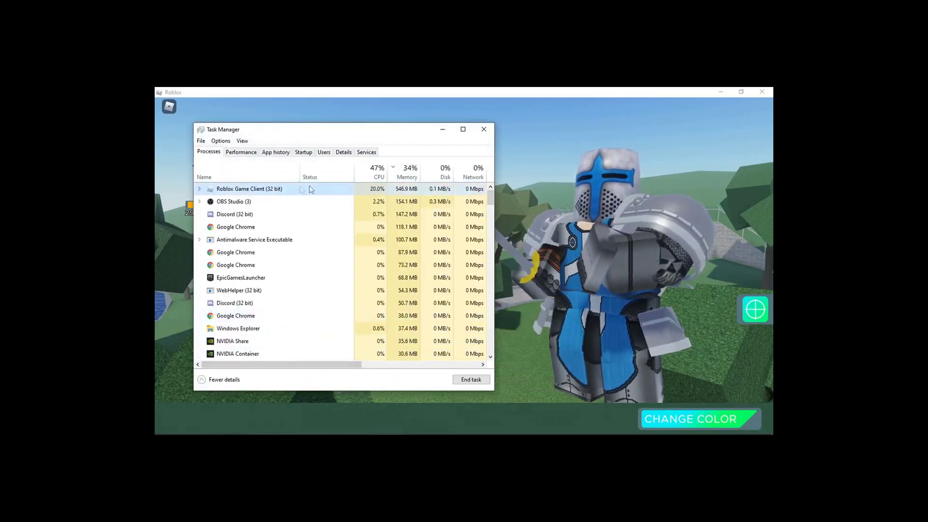
pyautogui.rightClick(300, 187)
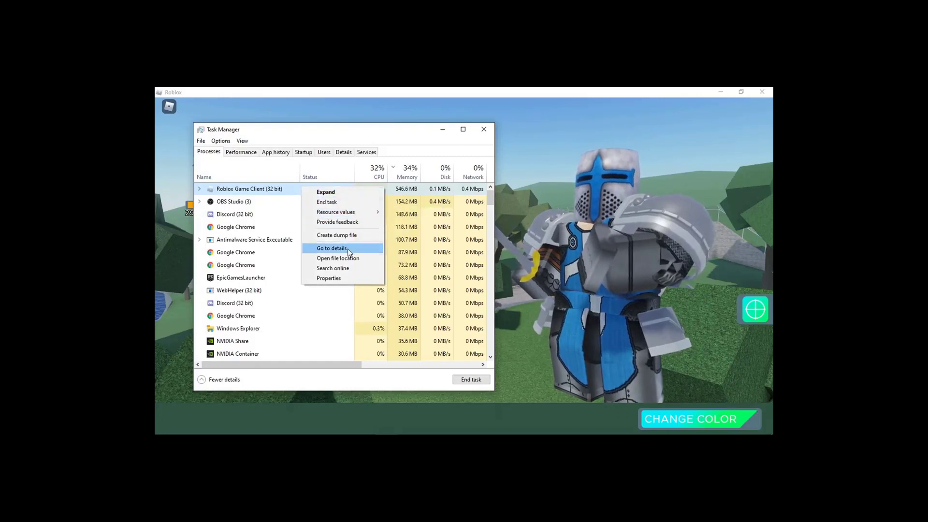
pyautogui.click(332, 249)
pyautogui.scroll(-3, 354, 250)
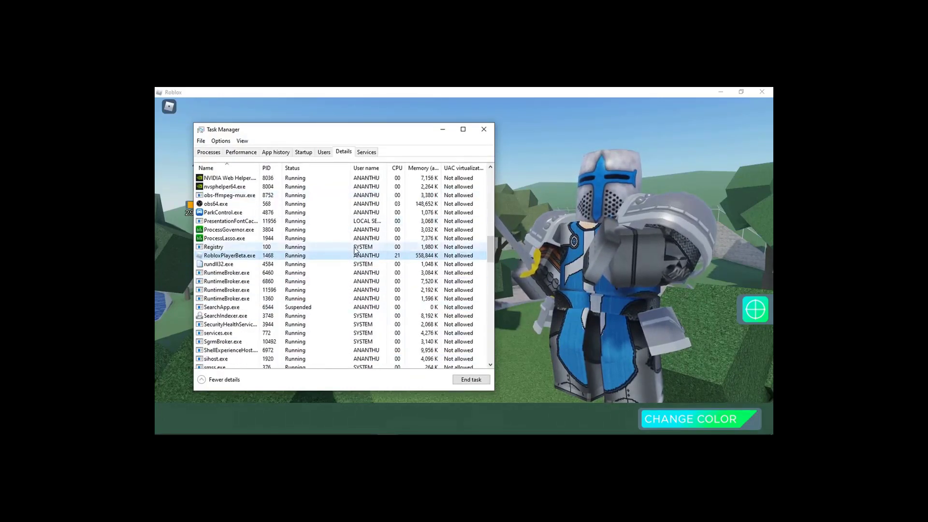
# - Set the priority of the RobloxPlayerBeta.exe process to High, confirm the change, and close Task Manager and the Roblox game
pyautogui.rightClick(324, 230)
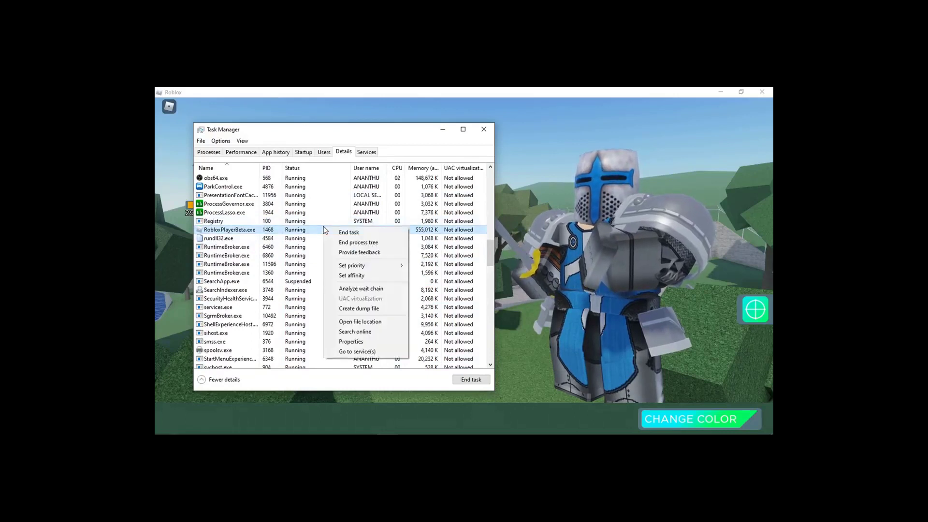
pyautogui.moveTo(387, 266)
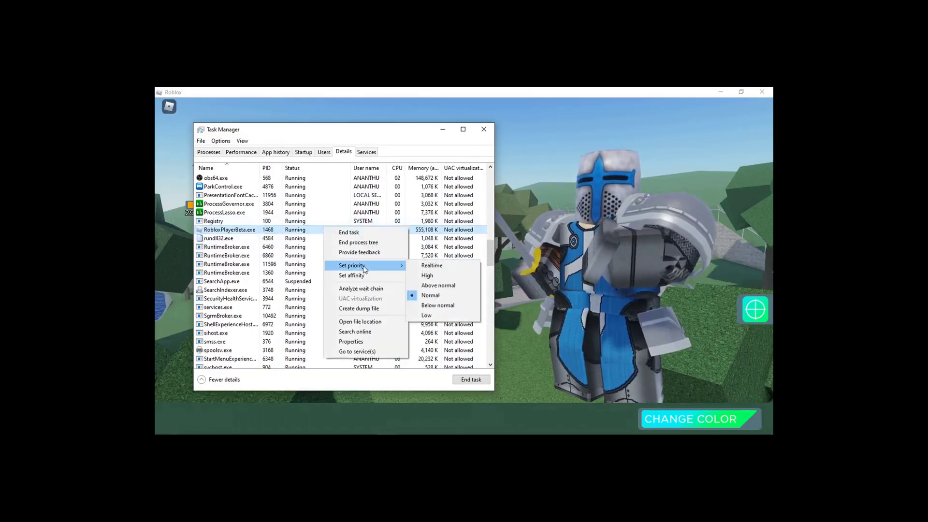
pyautogui.click(438, 276)
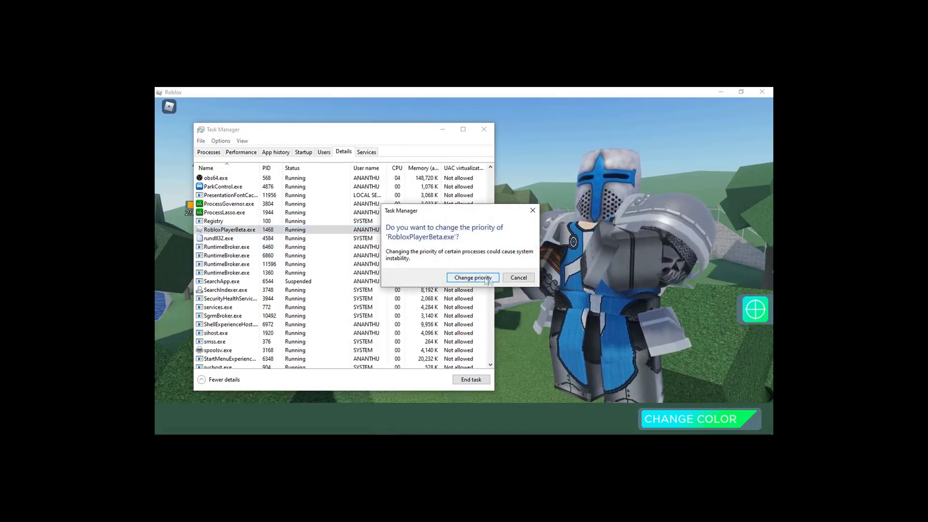
pyautogui.click(478, 279)
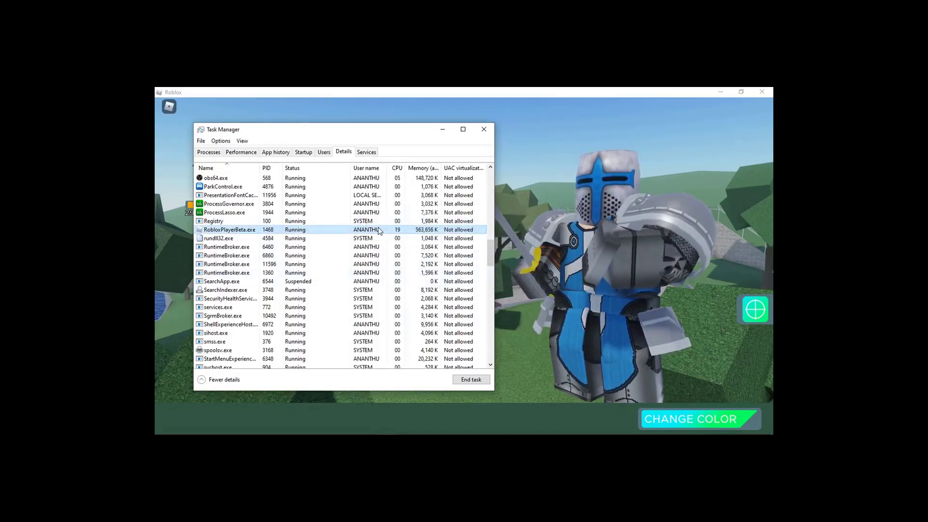
pyautogui.click(483, 129)
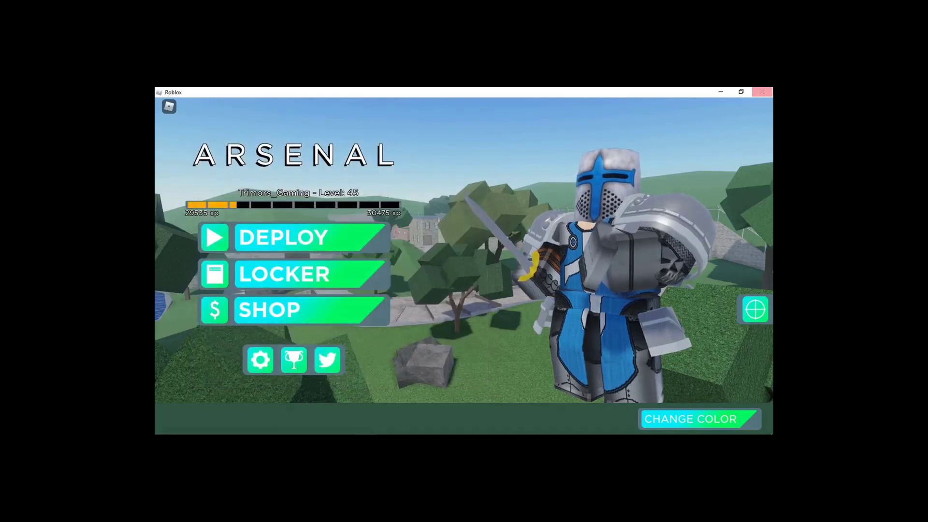
pyautogui.click(762, 91)
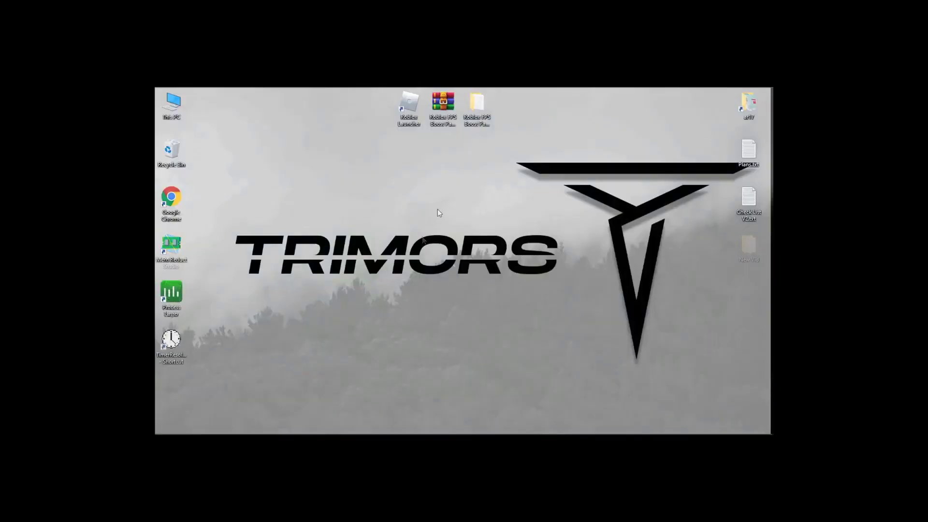
# - Open the properties of This PC and go through the advanced system settings to the Performance Options
pyautogui.rightClick(166, 111)
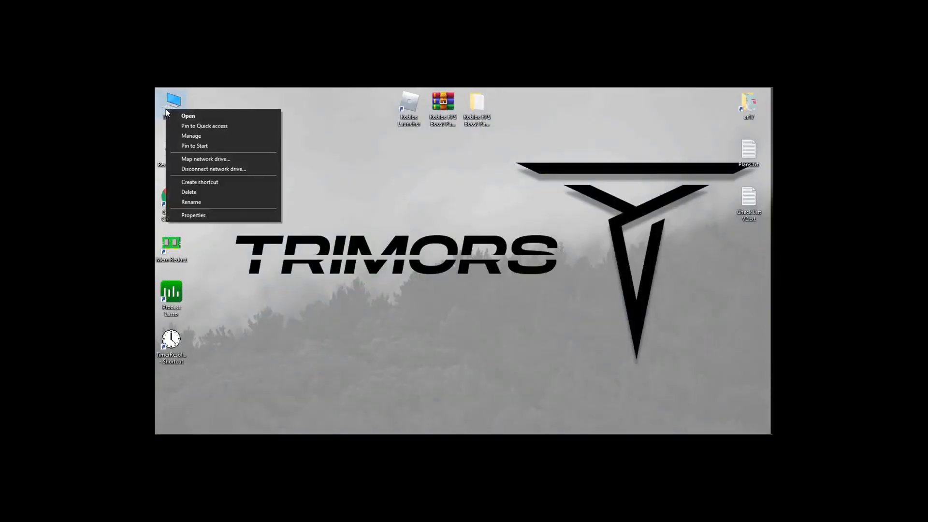
pyautogui.click(208, 215)
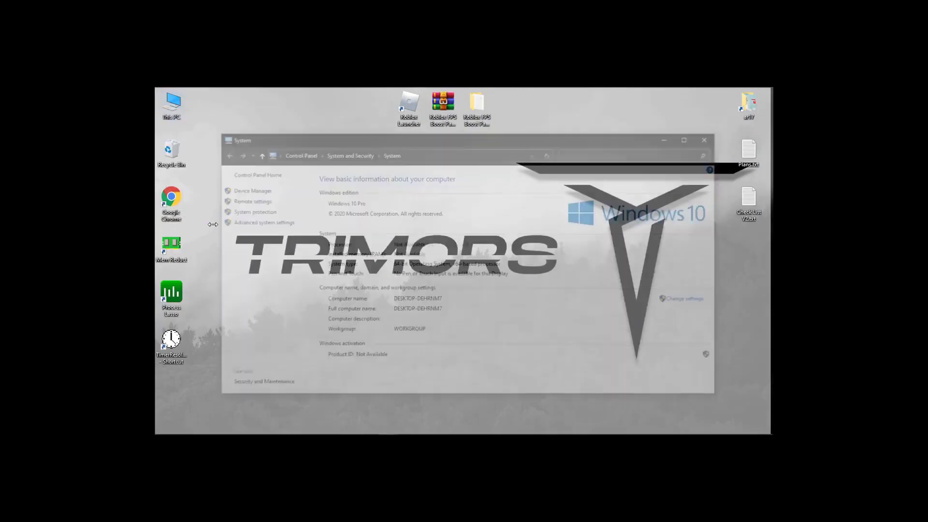
pyautogui.click(691, 136)
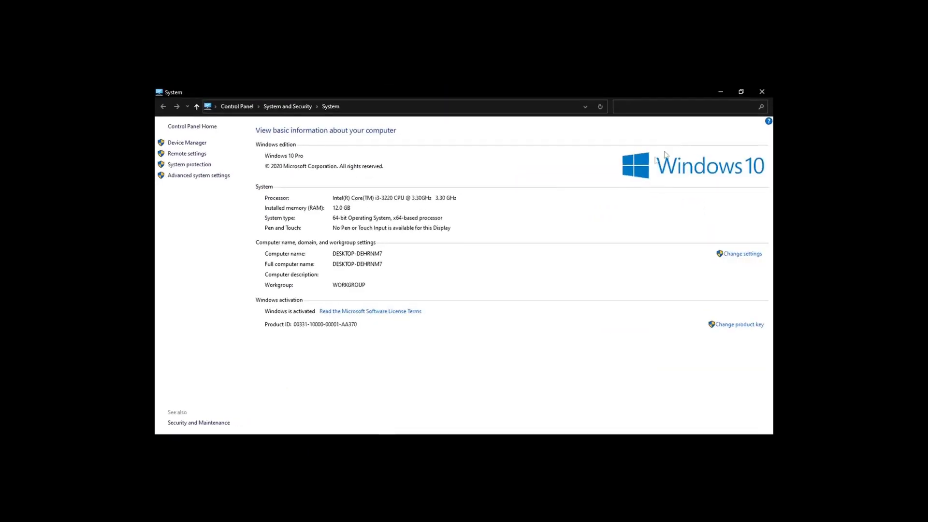
pyautogui.click(200, 176)
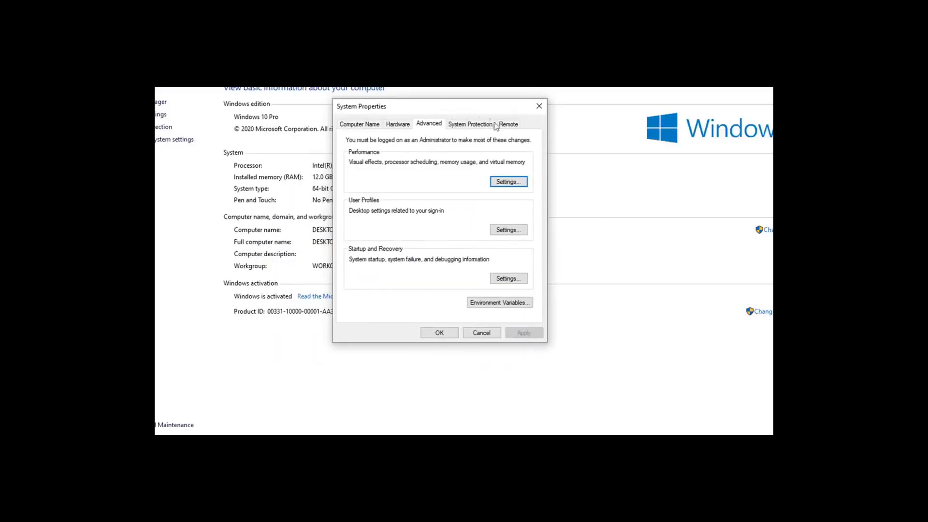
pyautogui.click(506, 182)
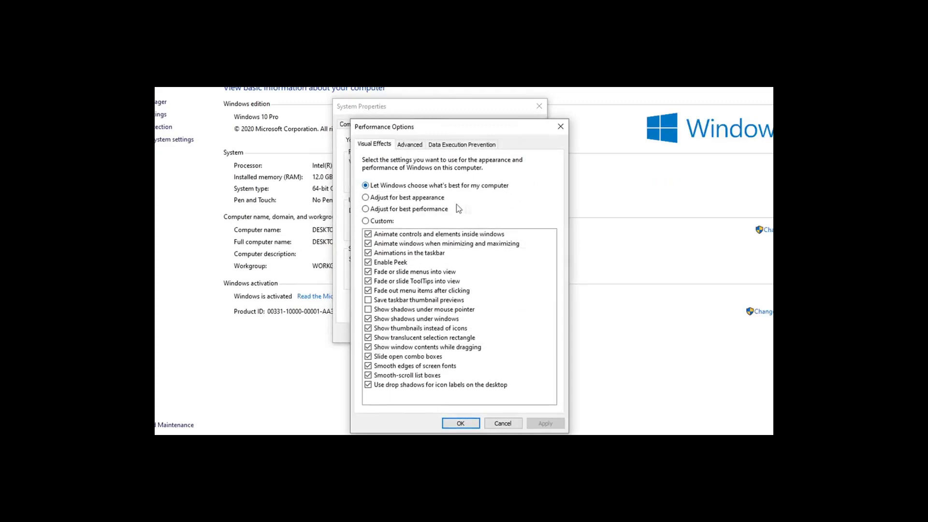
# - Adjust visual effects for best performance, keeping only smooth screen font edges and thumbnails instead of icons, apply, and close the system windows
pyautogui.click(381, 211)
pyautogui.click(408, 367)
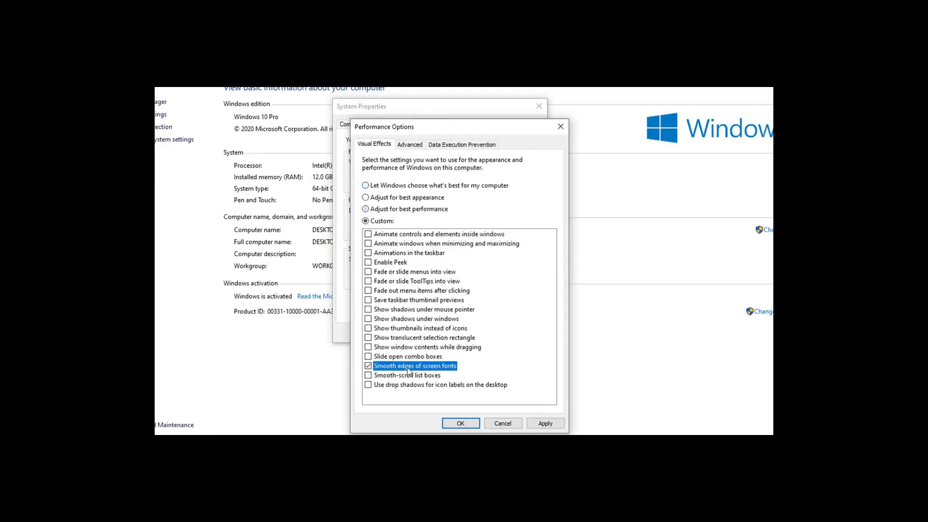
pyautogui.click(397, 329)
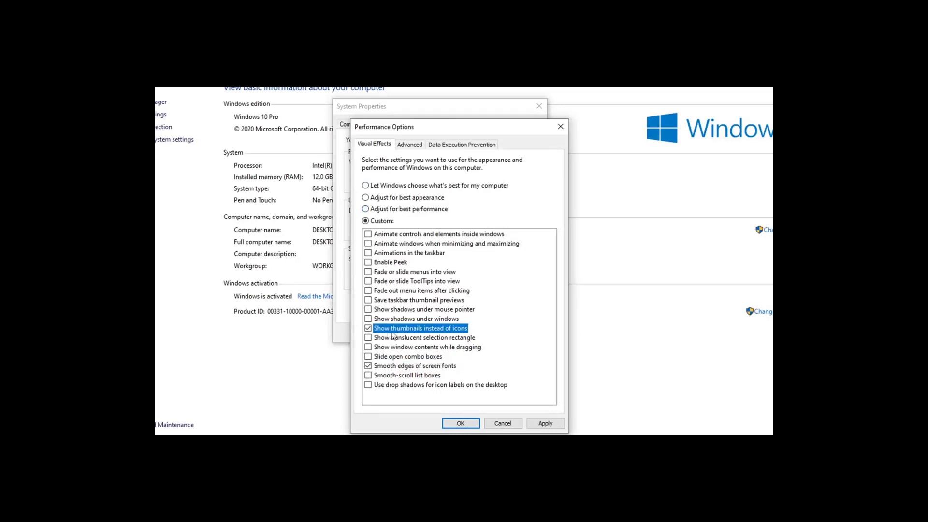
pyautogui.click(541, 422)
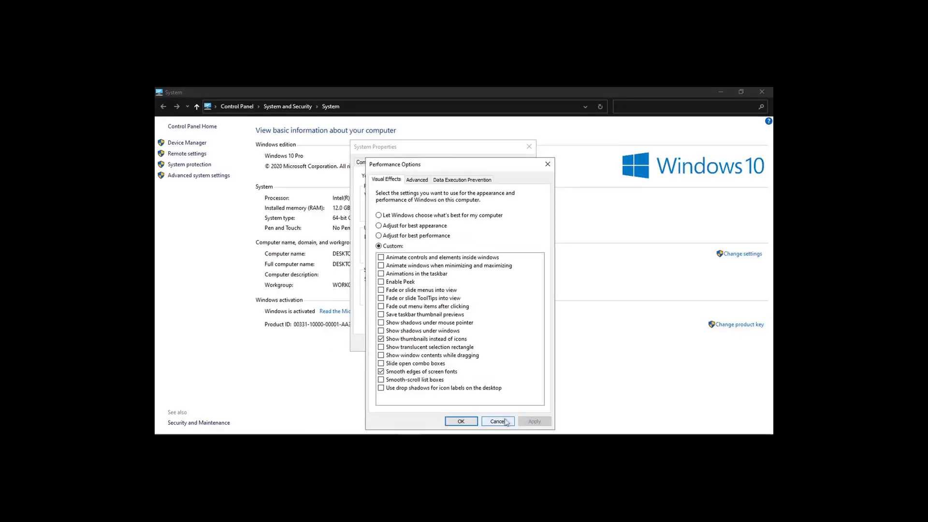
pyautogui.click(473, 421)
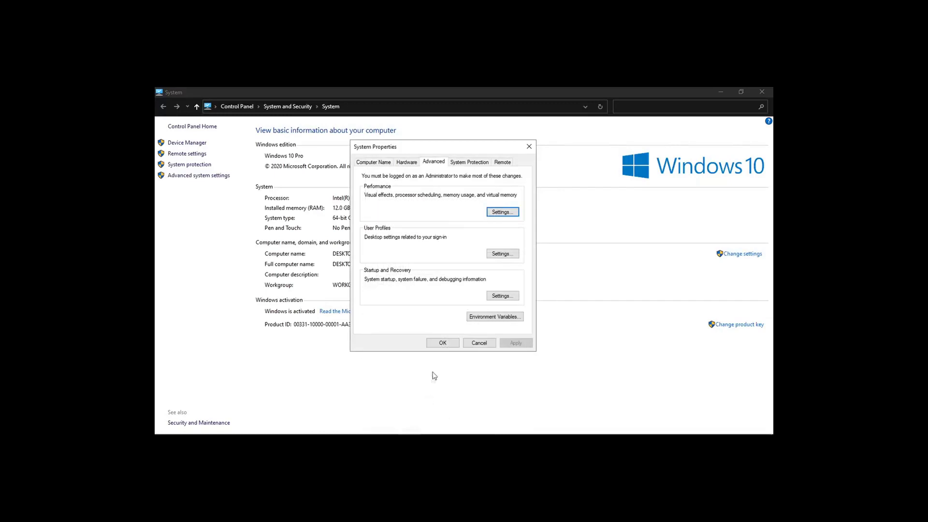
pyautogui.click(441, 342)
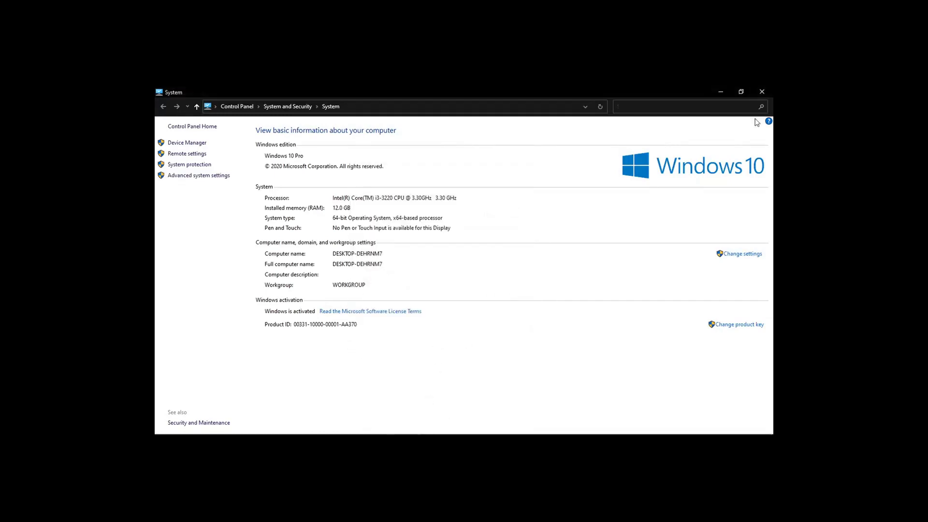
pyautogui.click(763, 92)
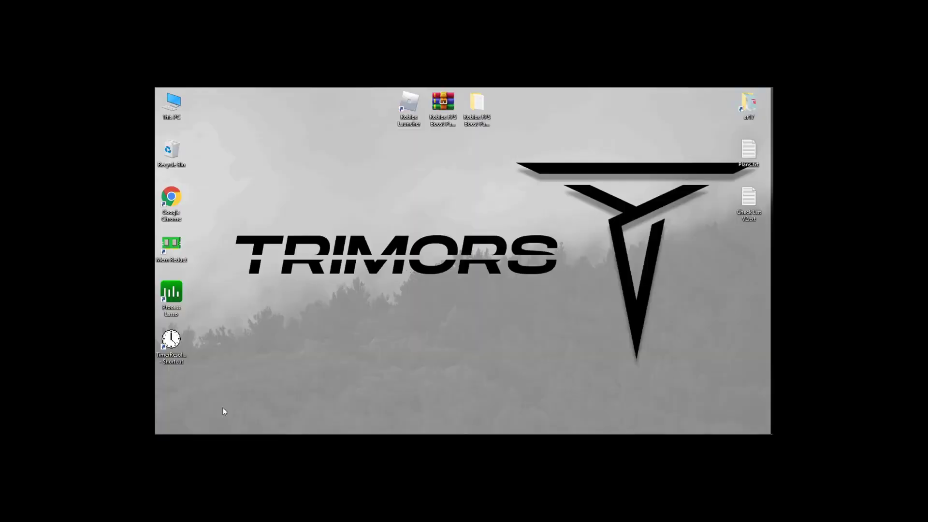
# - Find the Run app through Windows search and use it to open the temp folder
pyautogui.click(189, 426)
pyautogui.write('run')
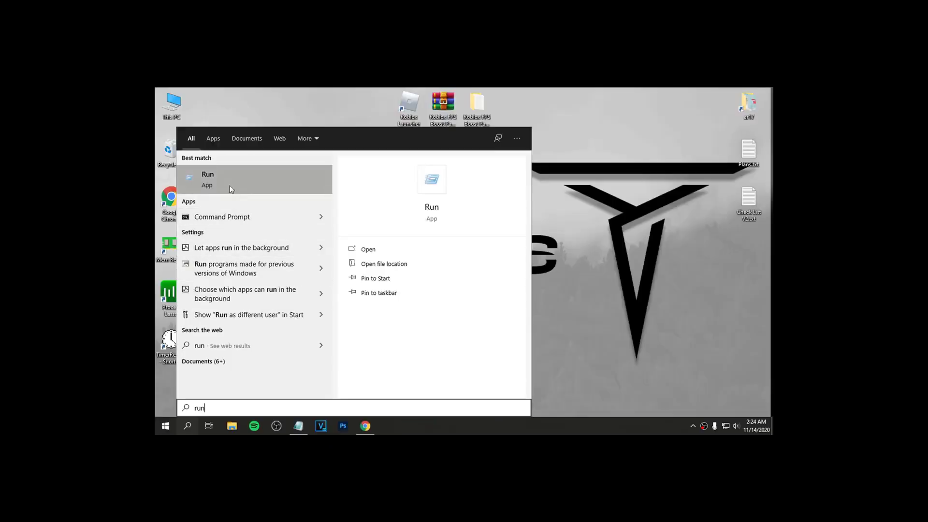
pyautogui.click(246, 185)
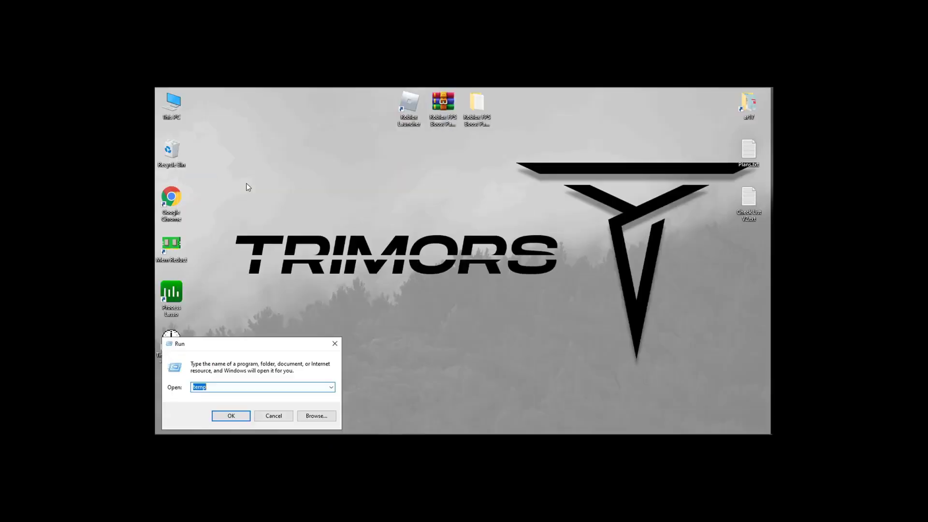
pyautogui.press('BackSpace')
pyautogui.write('temp')
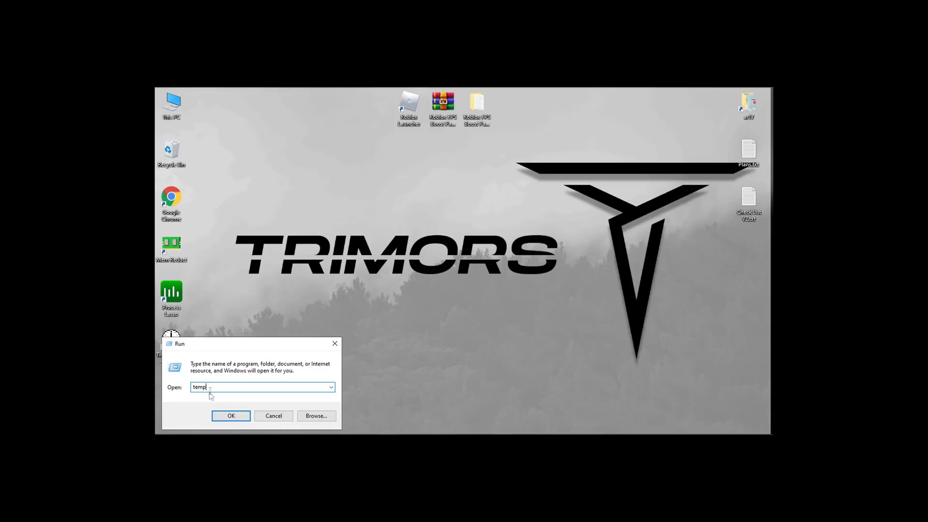
pyautogui.moveTo(209, 389); pyautogui.dragTo(188, 372)
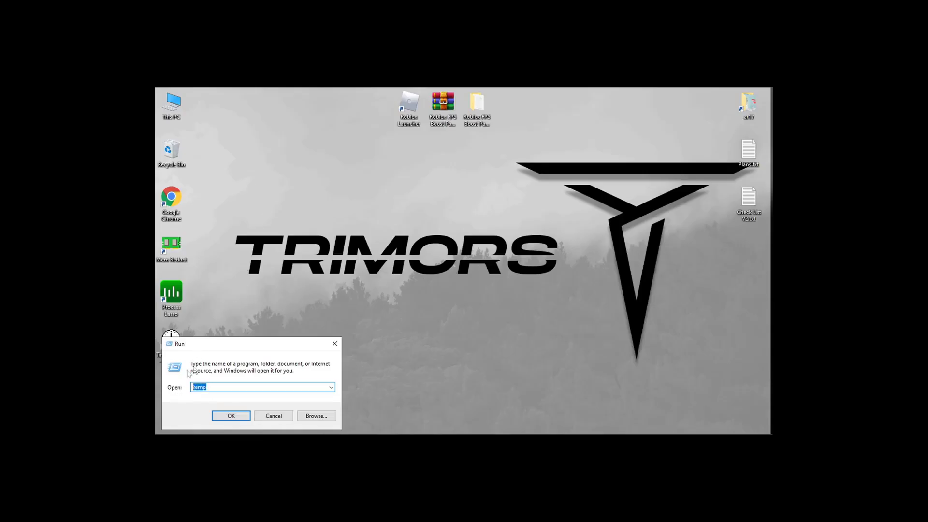
pyautogui.click(228, 416)
# - Permanently delete all files in the Windows Temp folder and close the folder window
pyautogui.moveTo(330, 279); pyautogui.dragTo(347, 146)
pyautogui.hotkey('shift', 'Delete')
pyautogui.press('Return')
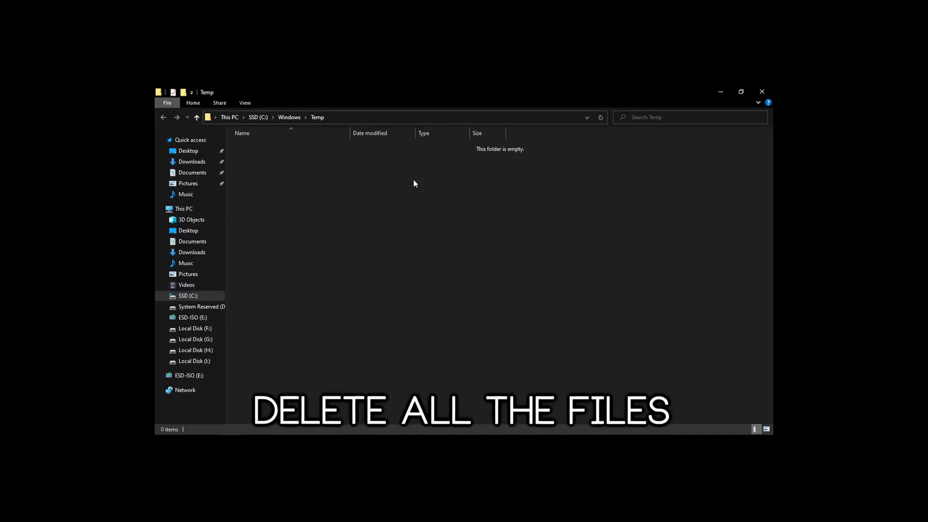
pyautogui.click(761, 91)
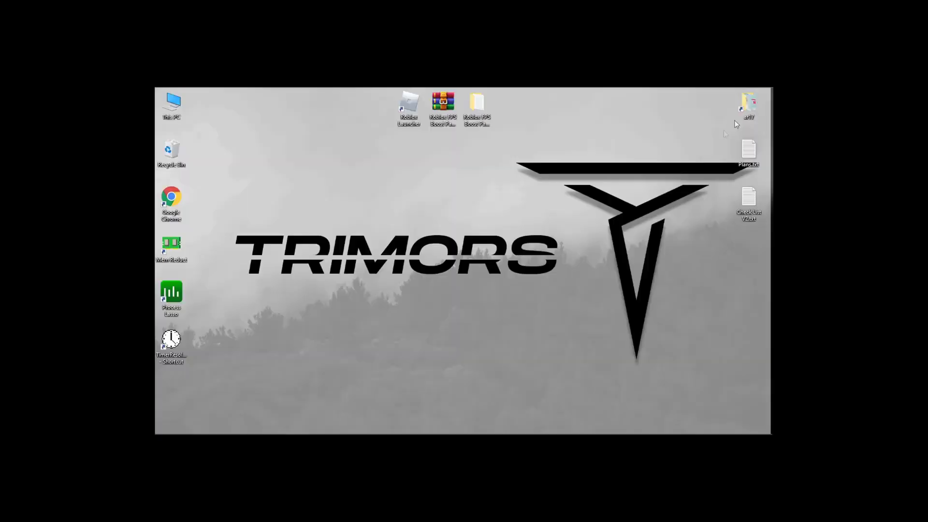
# - Open the user's local temporary files folder by running %temp%
pyautogui.press('super+r')
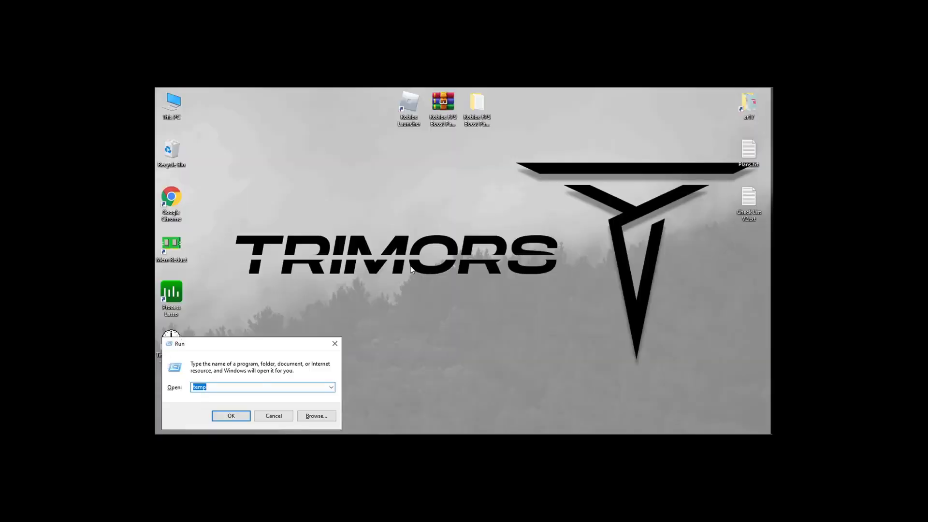
pyautogui.press('BackSpace')
pyautogui.write('%temp')
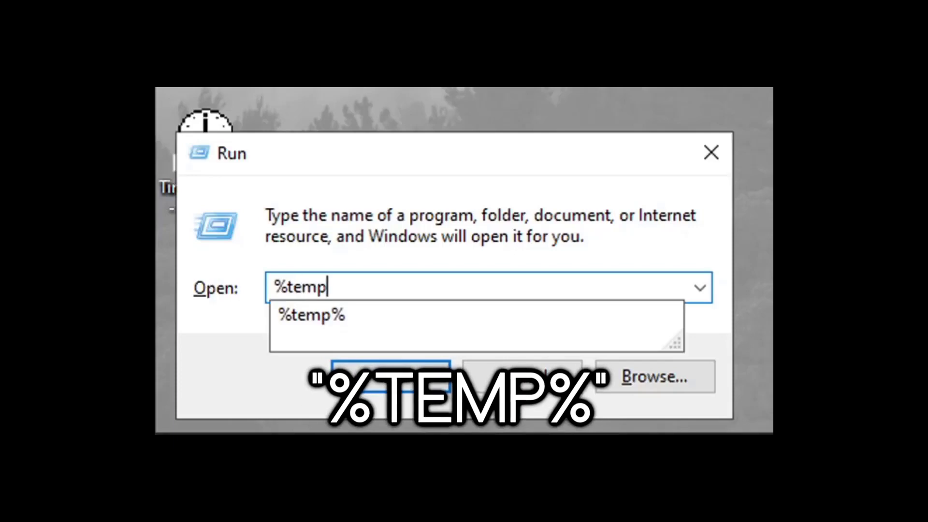
pyautogui.write('%')
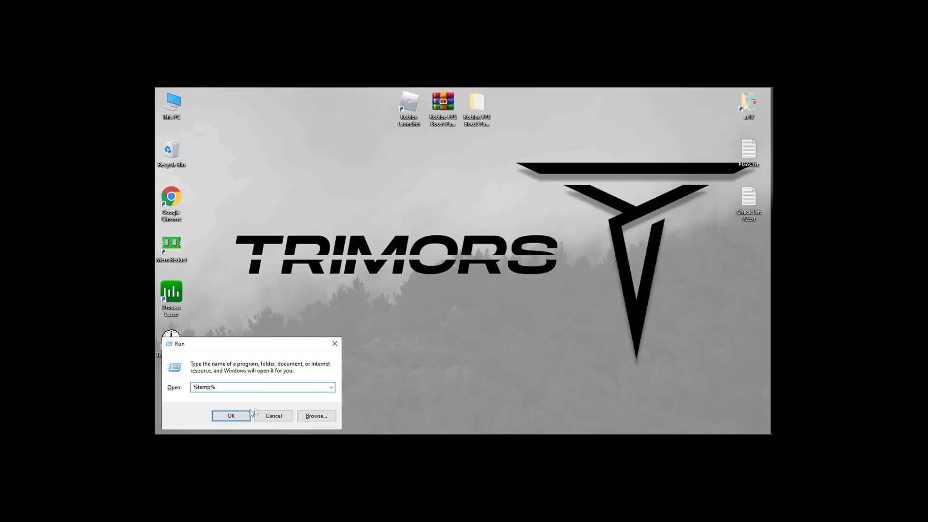
pyautogui.click(231, 416)
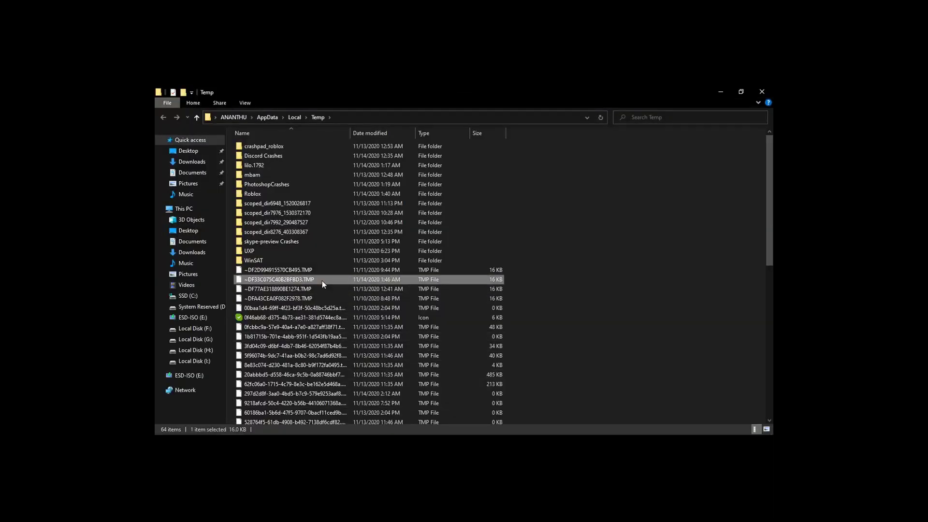
# - Permanently delete everything in the local Temp folder with administrator permission, skip all files in use, and close the folder
pyautogui.hotkey('ctrl', 'a')
pyautogui.hotkey('shift', 'Delete')
pyautogui.press('Return')
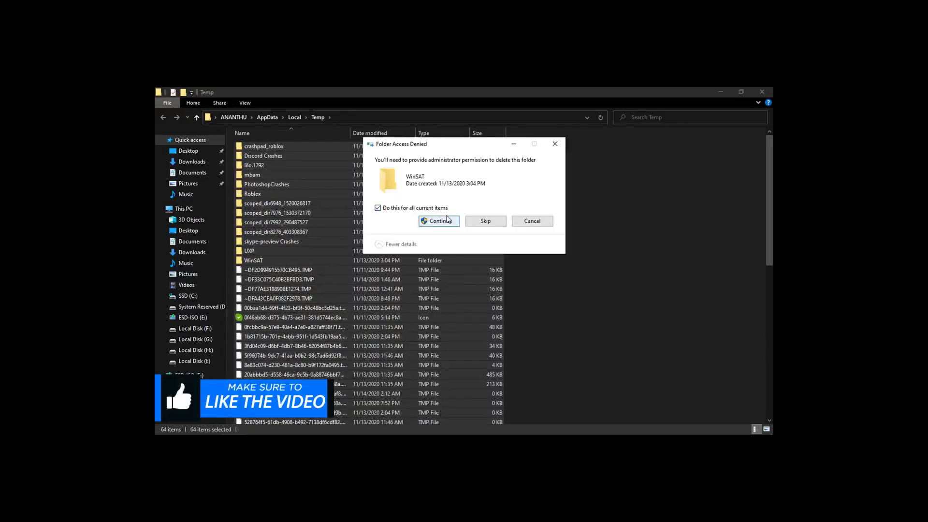
pyautogui.click(440, 221)
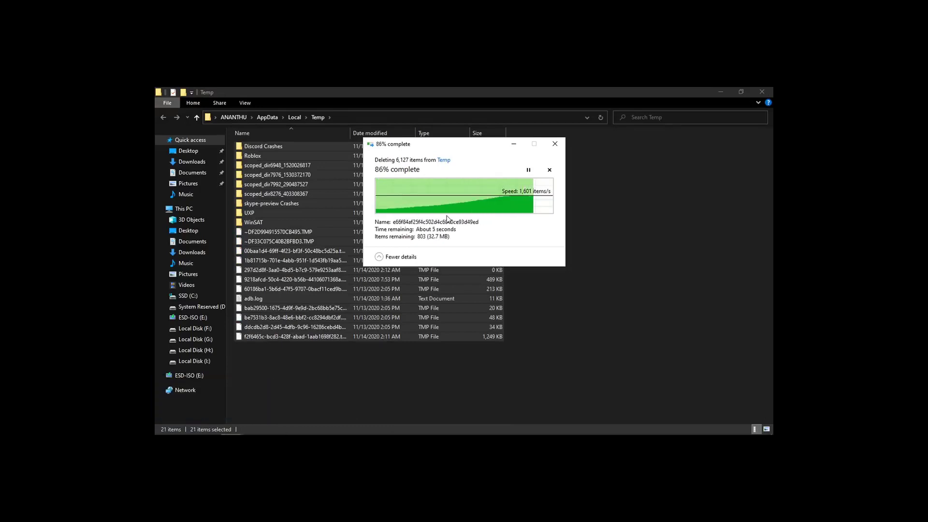
pyautogui.click(424, 233)
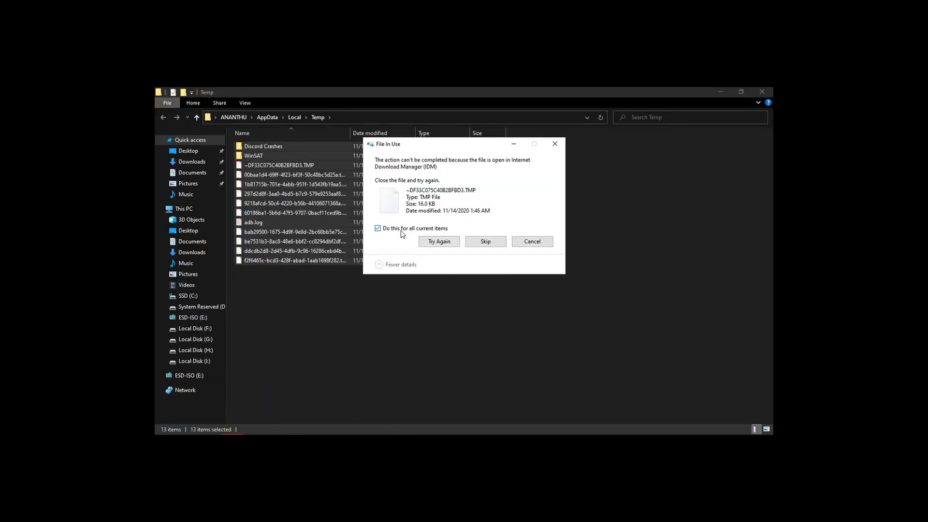
pyautogui.click(485, 241)
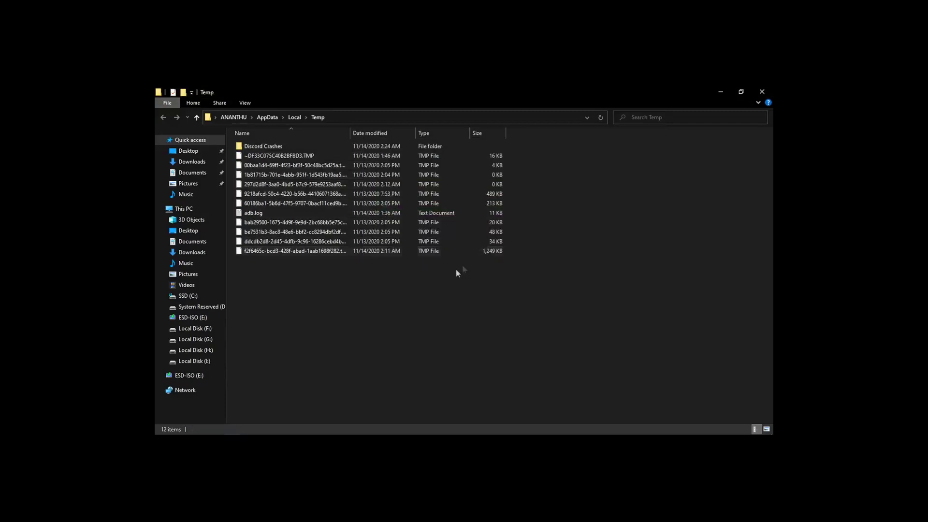
pyautogui.click(760, 92)
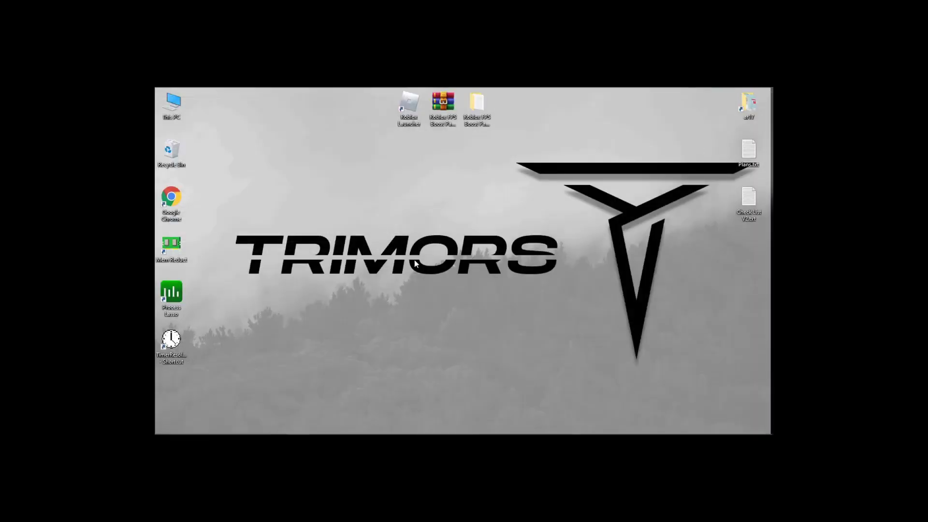
# - Open the Windows Prefetch folder by running prefetch and grant permanent access to it
pyautogui.press('super+r')
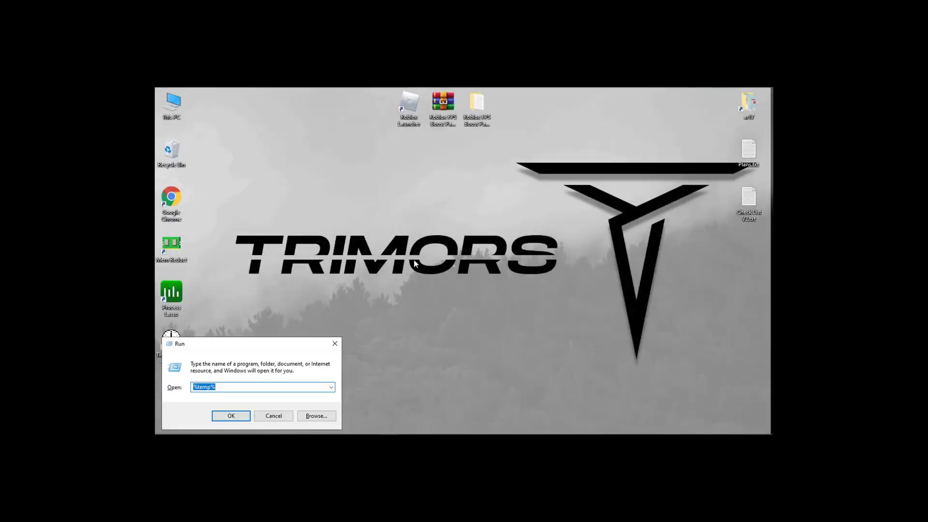
pyautogui.press('BackSpace')
pyautogui.write('prefet')
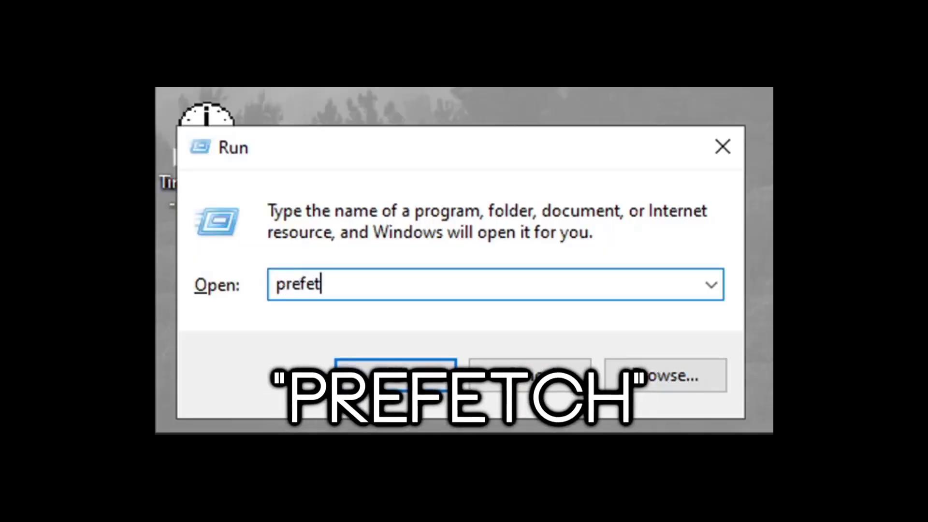
pyautogui.write('ch')
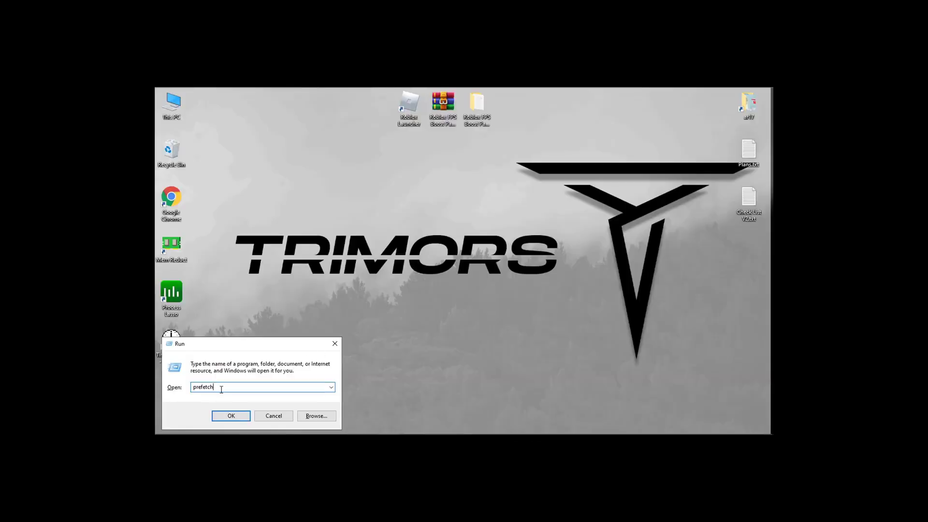
pyautogui.doubleClick(199, 392)
pyautogui.click(225, 415)
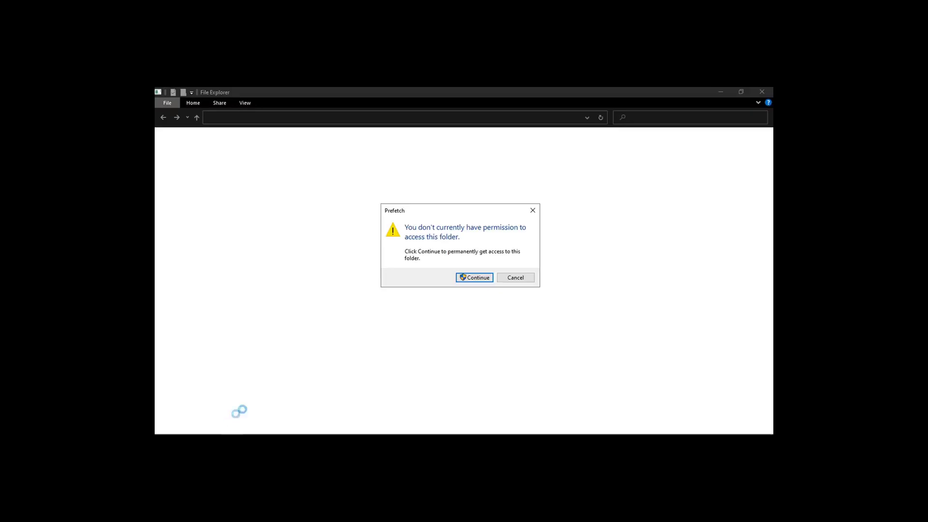
pyautogui.click(476, 279)
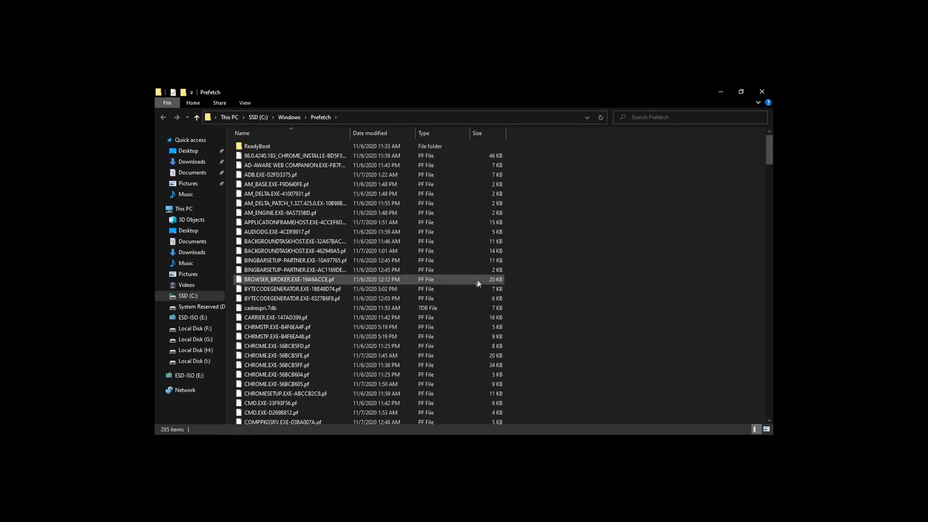
# - Permanently delete all files in the Prefetch folder
pyautogui.click(384, 271)
pyautogui.hotkey('ctrl', 'a')
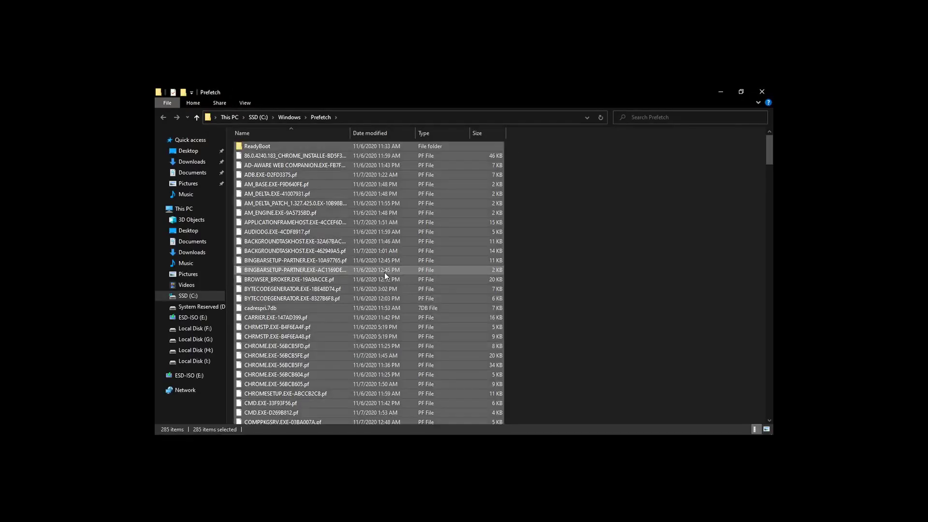
pyautogui.hotkey('shift', 'Delete')
pyautogui.press('Return')
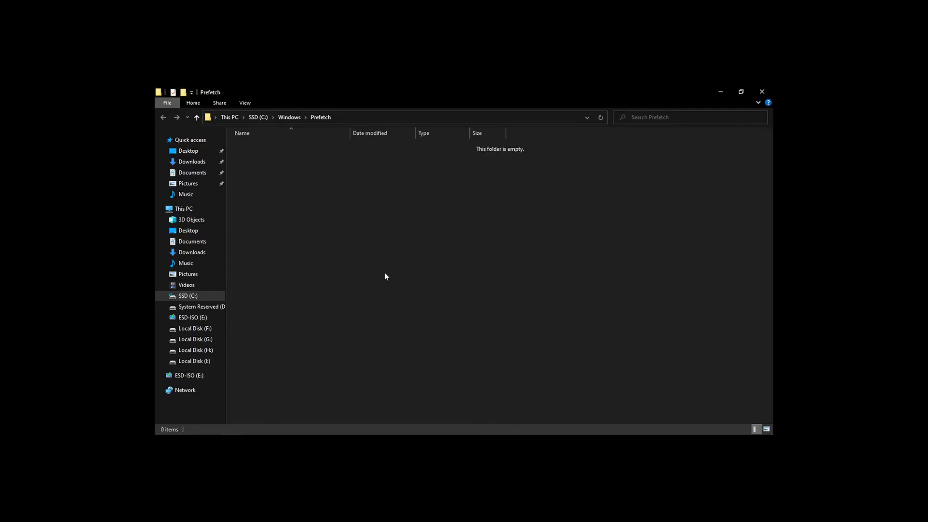